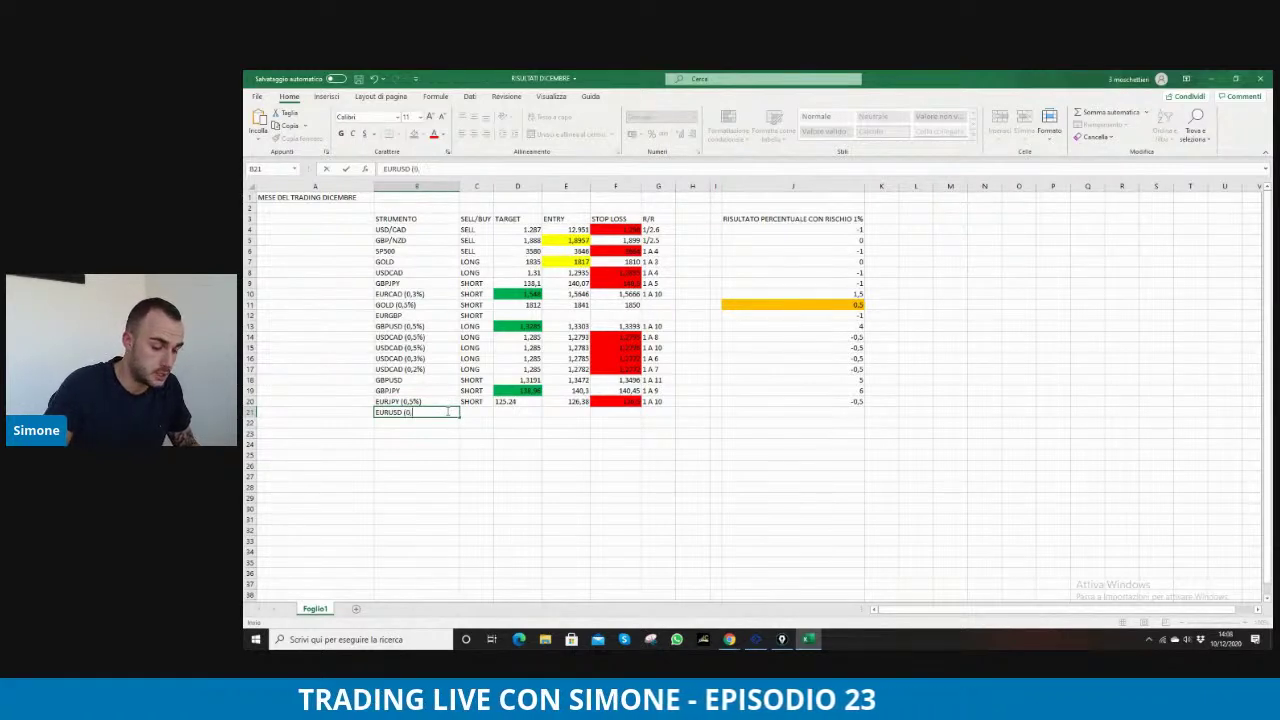
# Complete the row 21 instrument as EURUSD (0,5%) and enter SHORT as its trade direction
pyautogui.write(')')
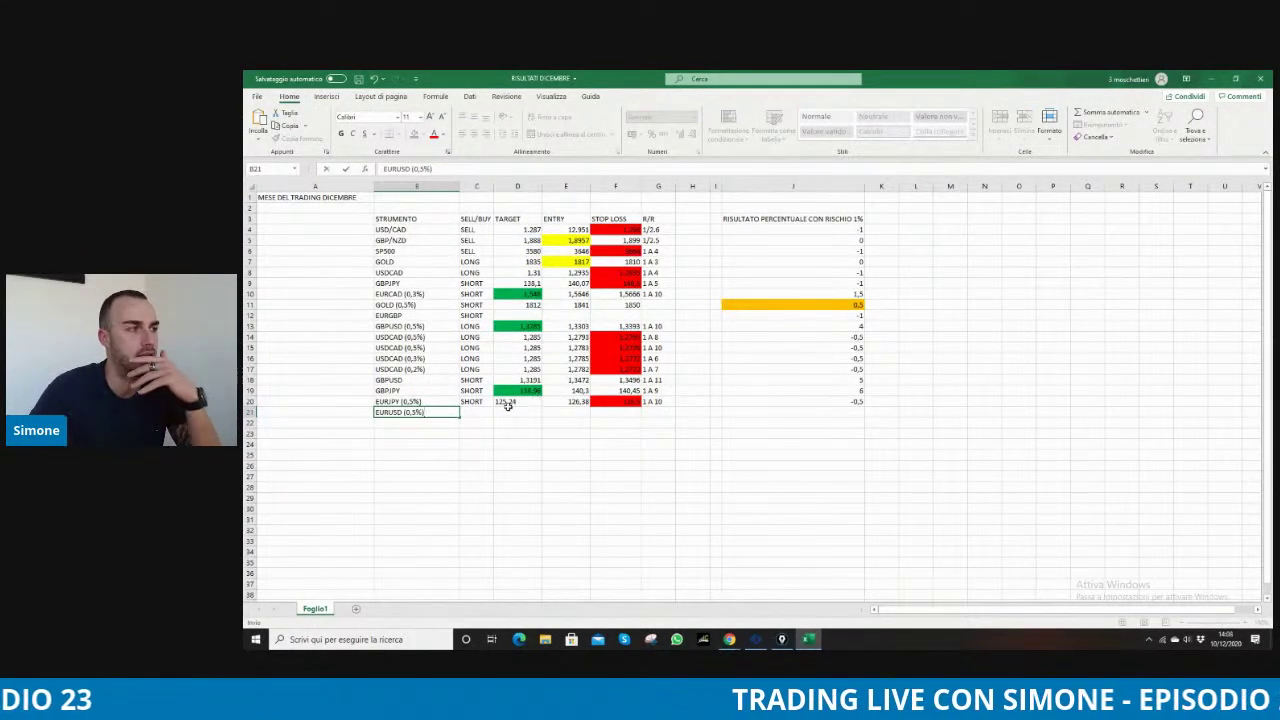
pyautogui.click(482, 410)
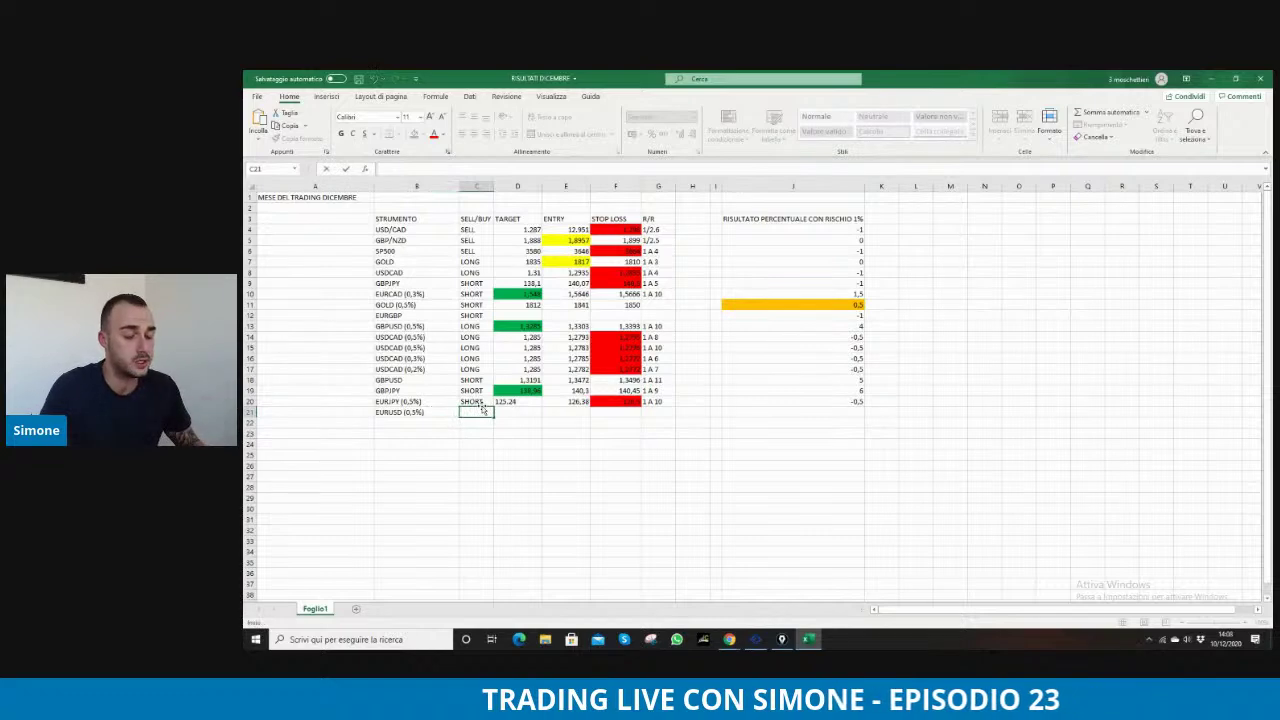
pyautogui.write('SHR')
pyautogui.press('BackSpace')
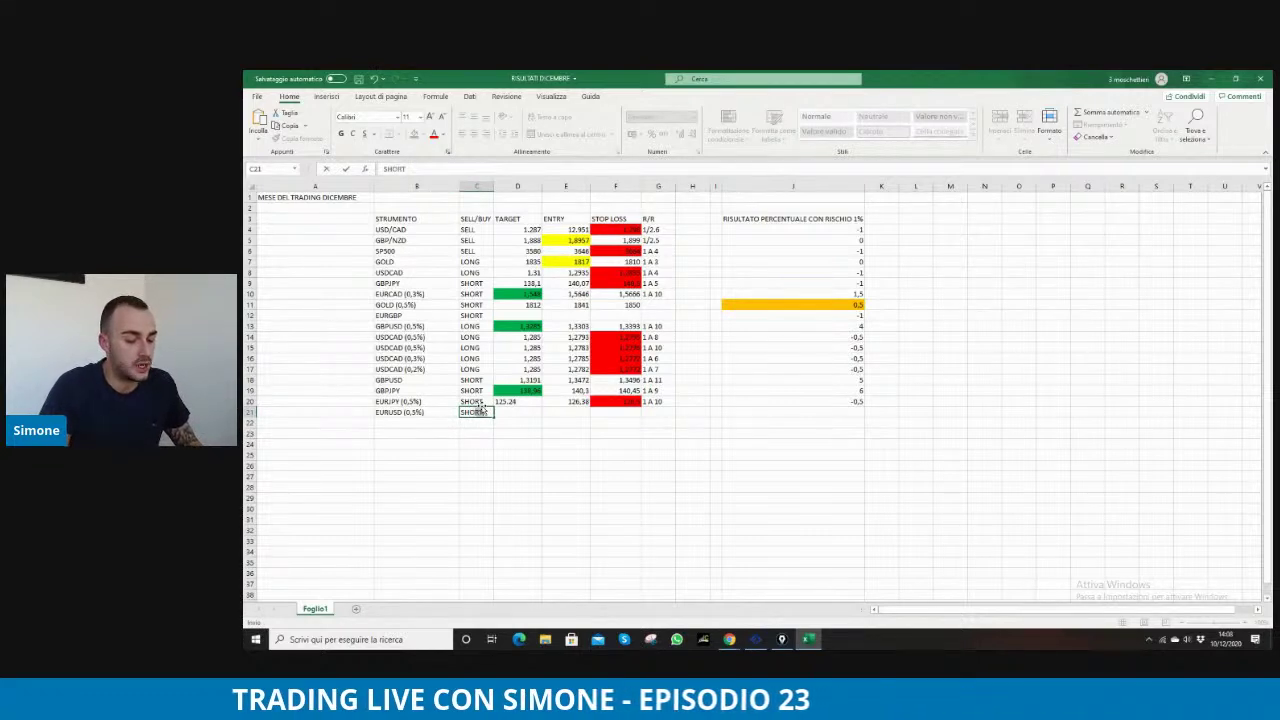
# Enter 121,14 as the entry price in the EURUSD row
pyautogui.click(566, 411)
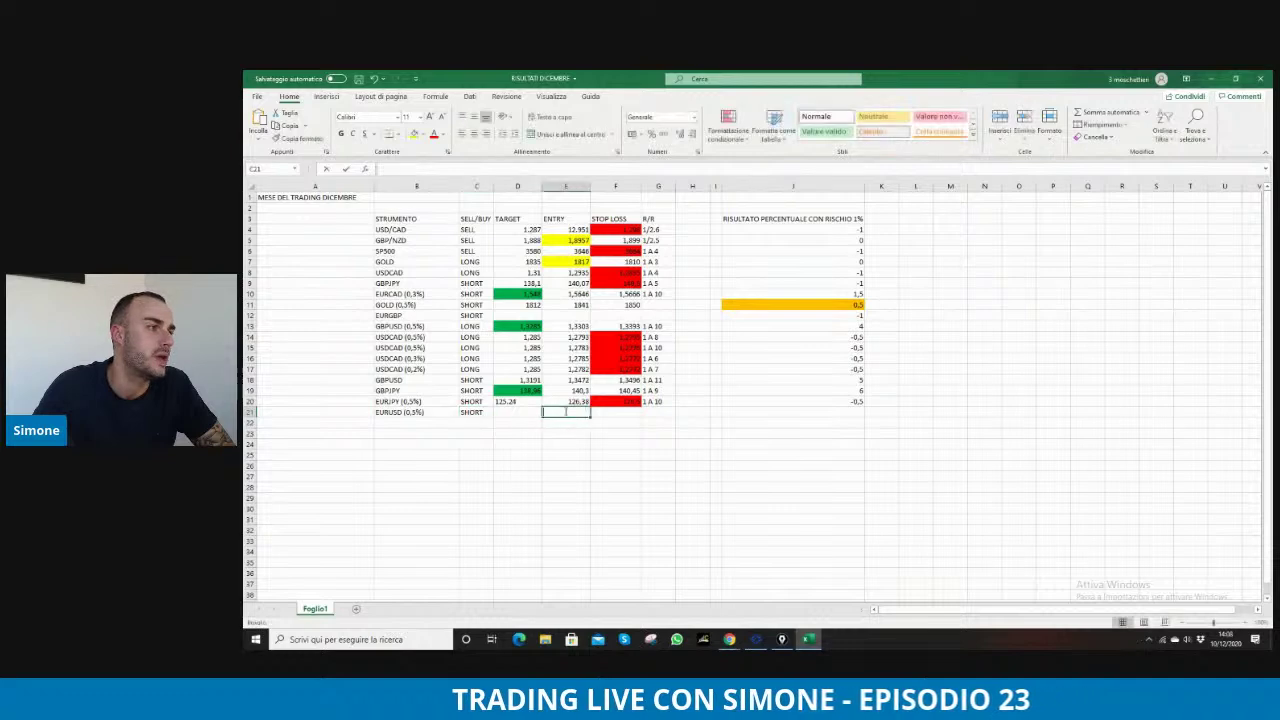
pyautogui.write('120,14')
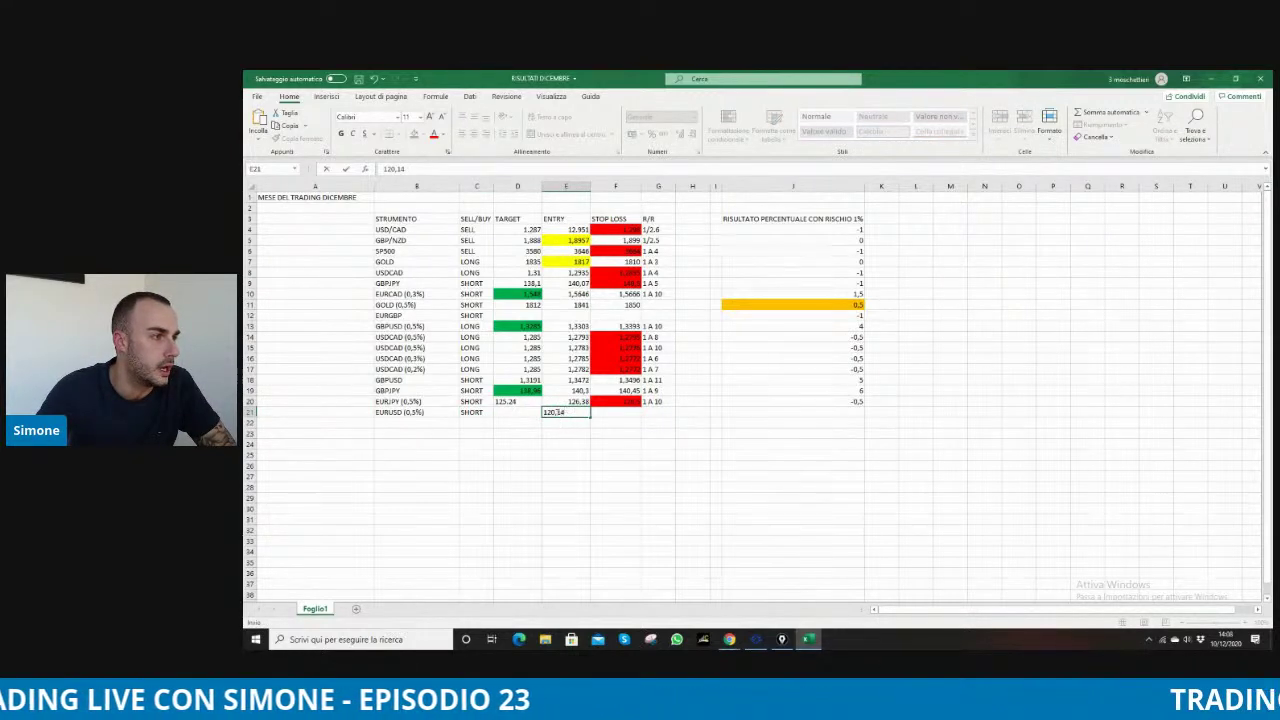
pyautogui.click(575, 411)
pyautogui.press('Left')
pyautogui.press('Left')
pyautogui.press('Left')
pyautogui.press('BackSpace')
pyautogui.write('1')
pyautogui.click(520, 413)
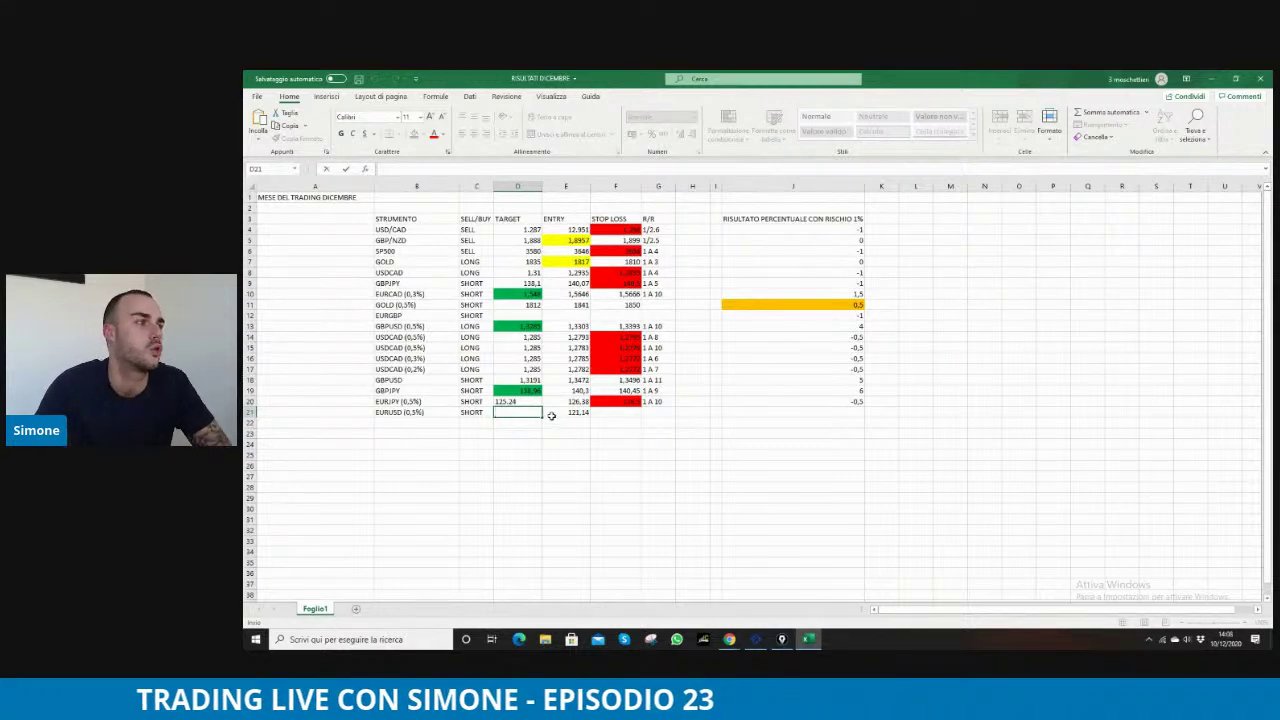
pyautogui.moveTo(415, 352); pyautogui.dragTo(418, 366)
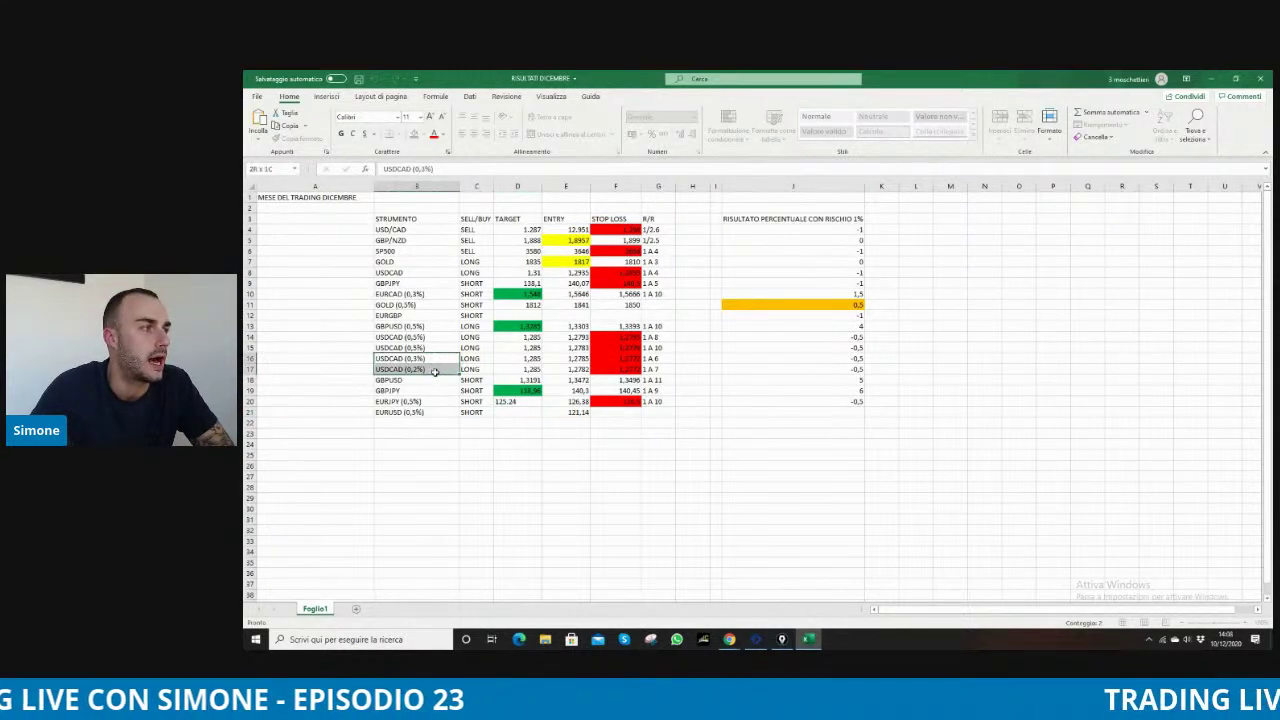
pyautogui.click(425, 378)
pyautogui.click(424, 369)
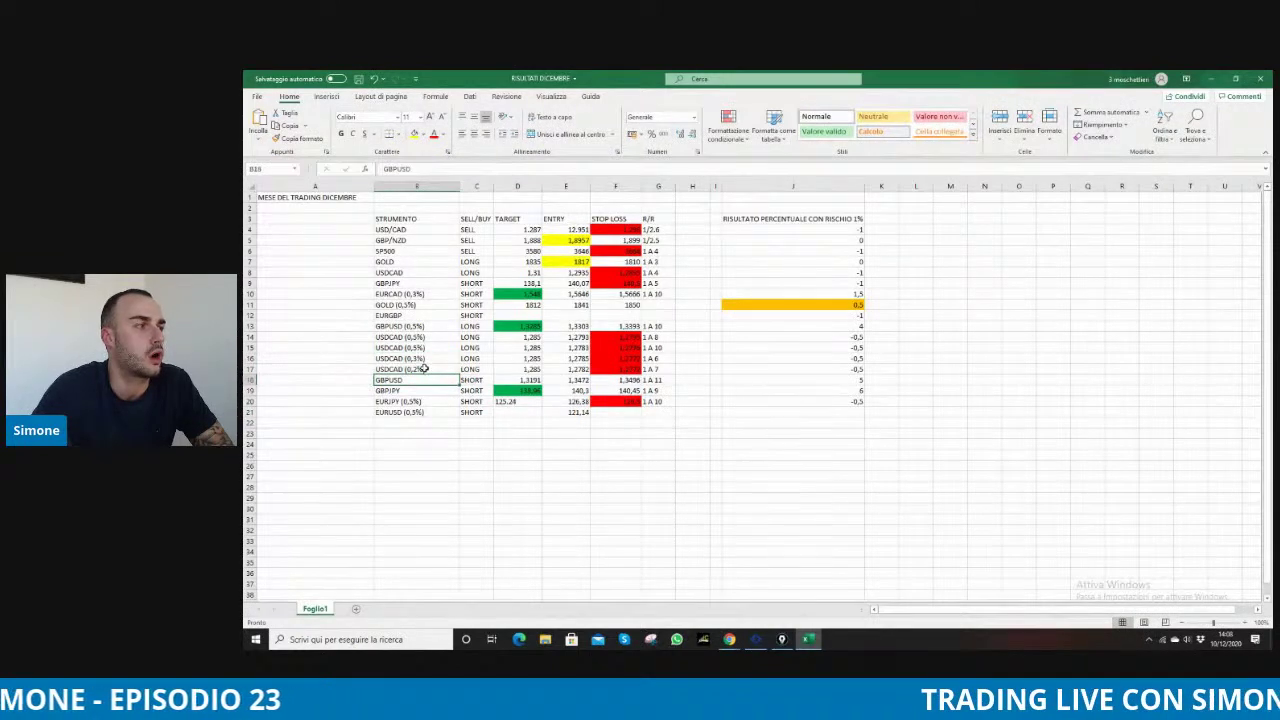
# Enter 121,28 as the stop loss in the EURUSD row
pyautogui.doubleClick(512, 413)
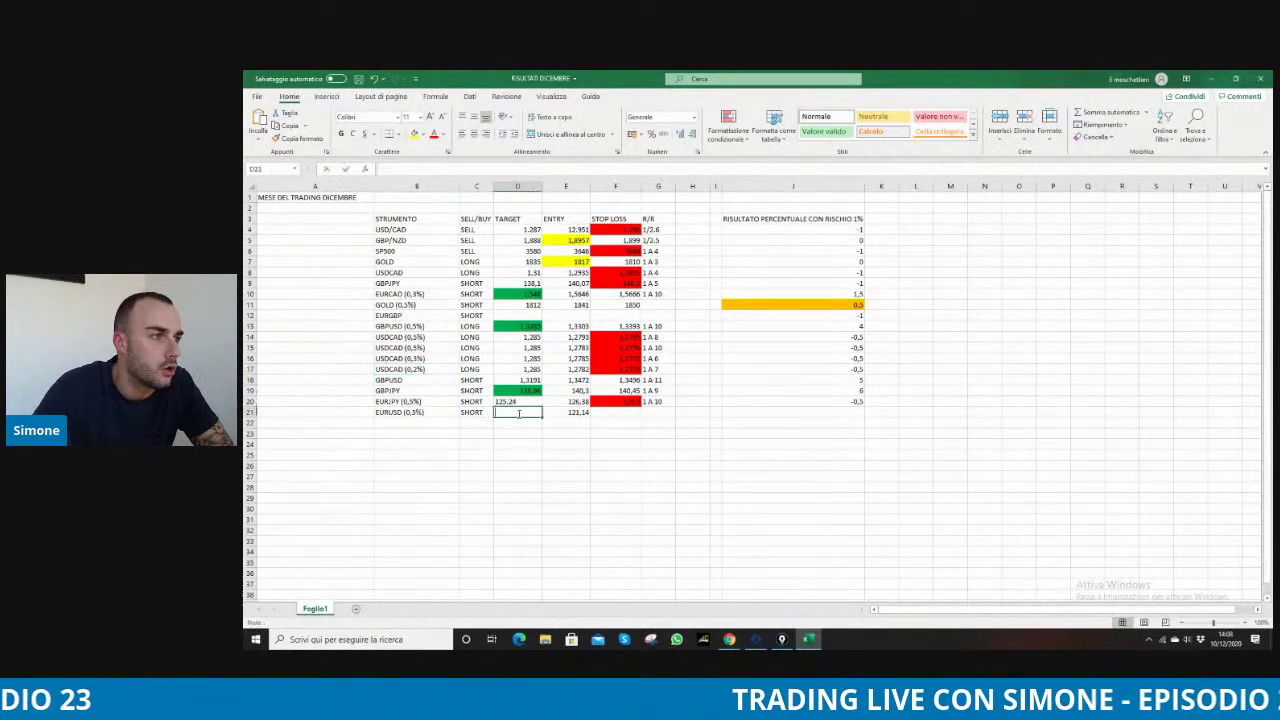
pyautogui.doubleClick(616, 413)
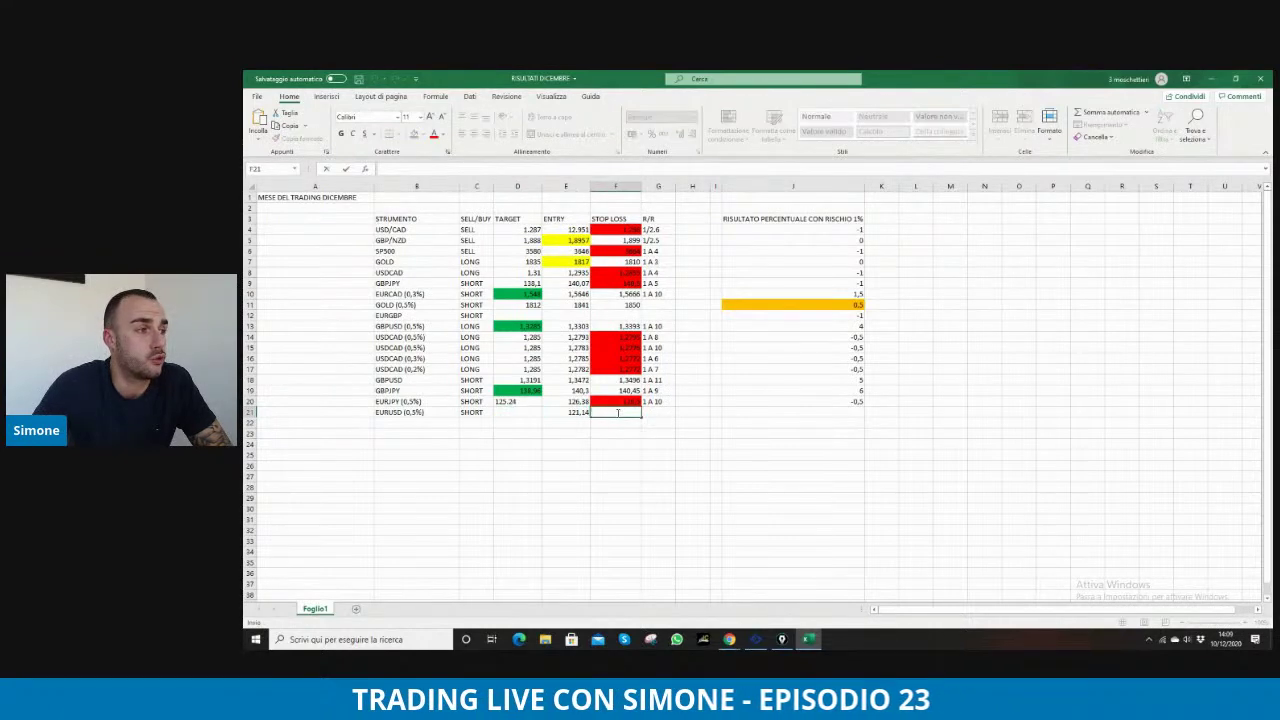
pyautogui.write('121,28')
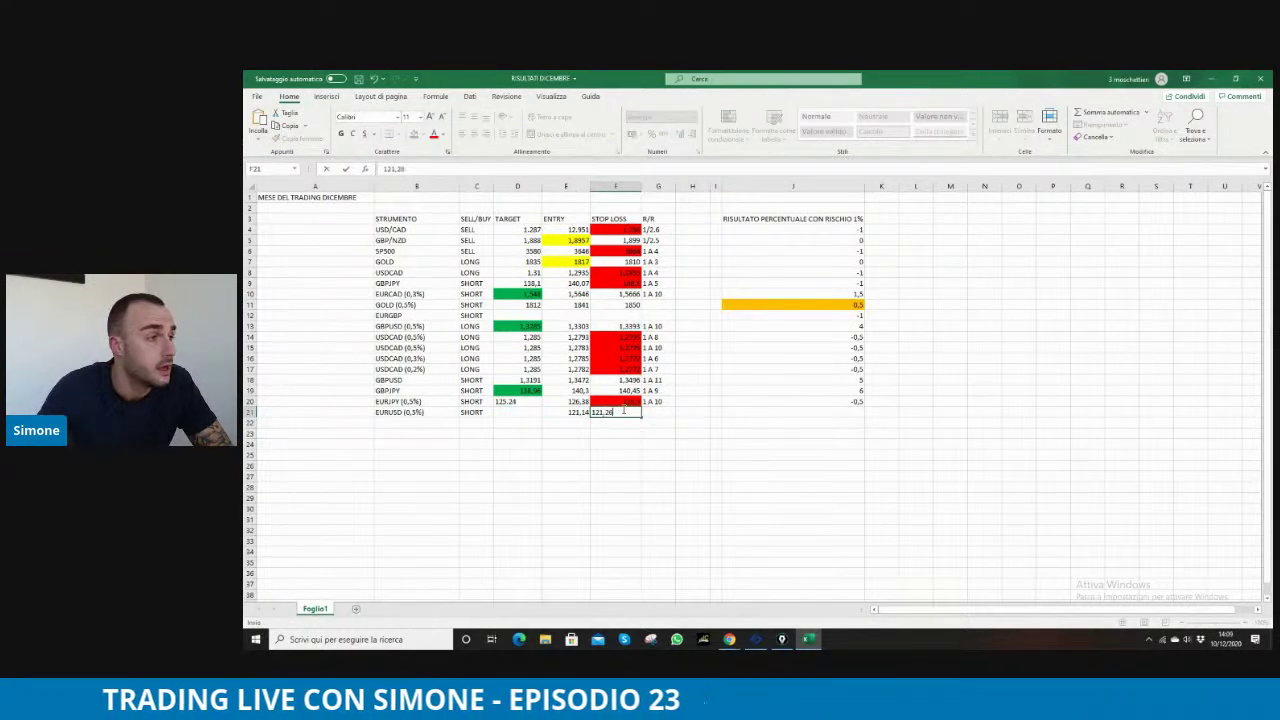
# Set the EURUSD trade's target to 1,2020 and its entry price to 1,2114
pyautogui.click(515, 412)
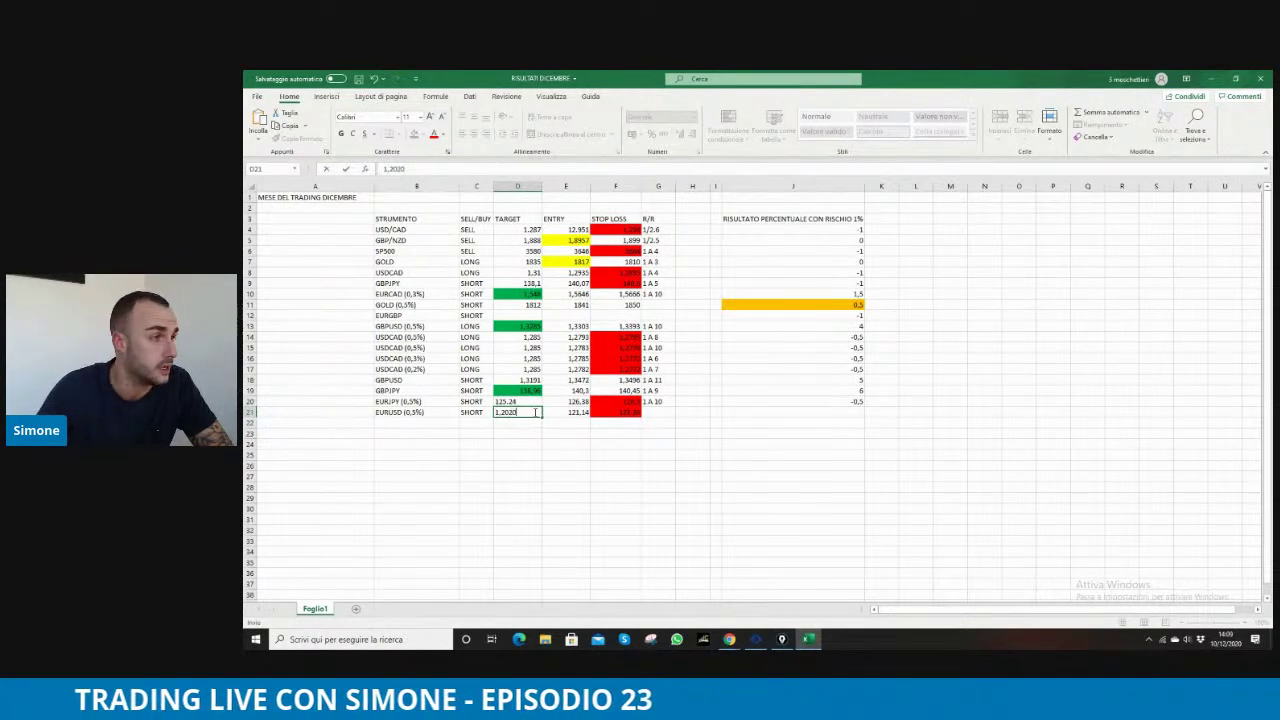
pyautogui.doubleClick(578, 412)
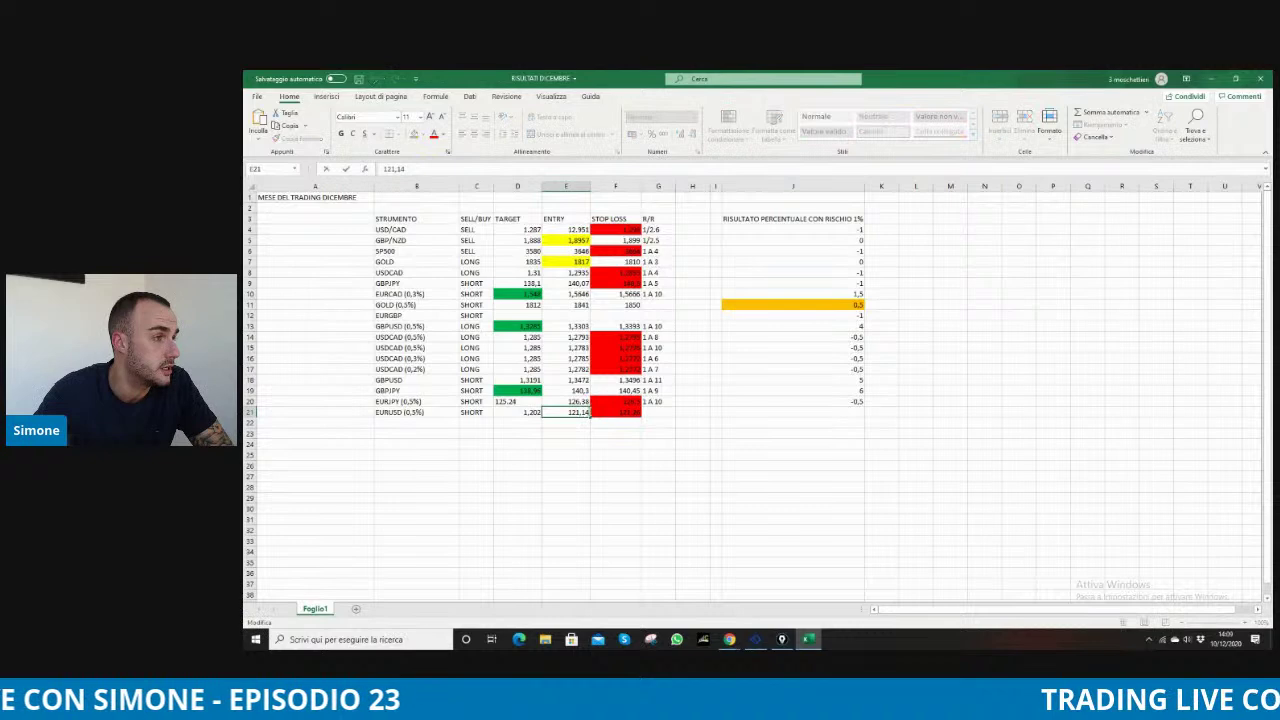
pyautogui.doubleClick(573, 412)
pyautogui.write('11')
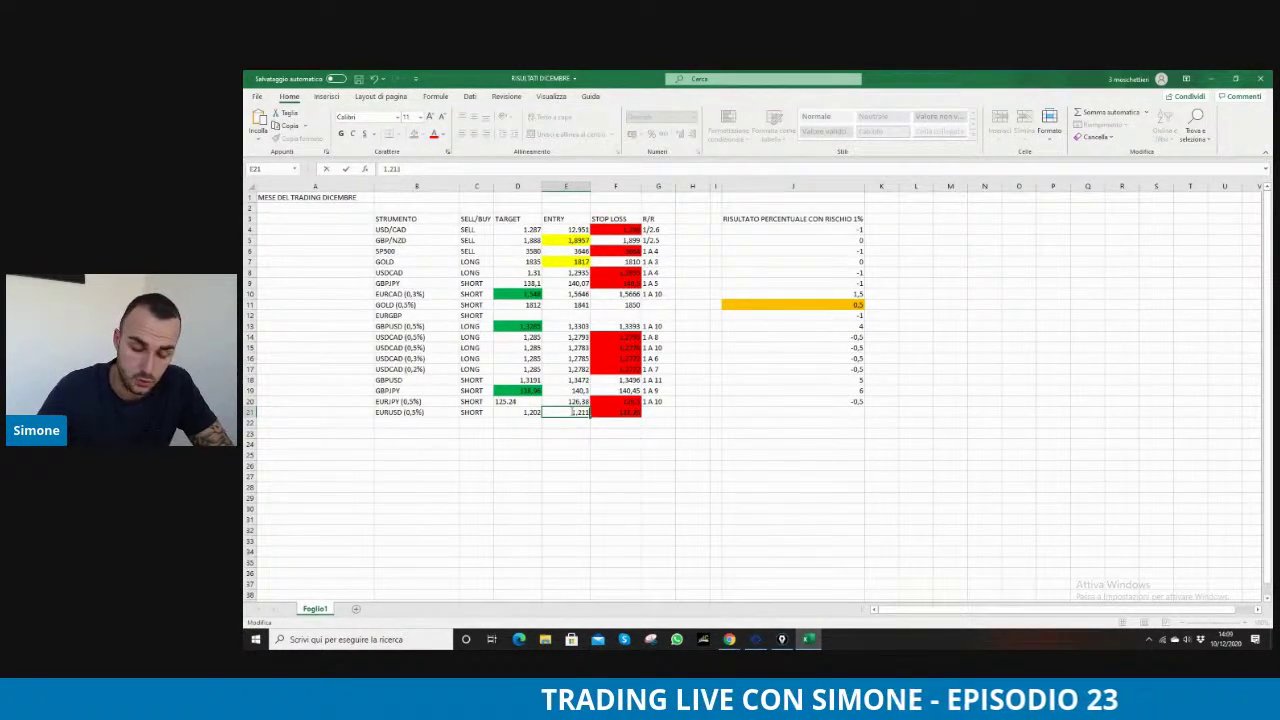
# Set the EURUSD trade's stop loss to 1,2128
pyautogui.click(629, 413)
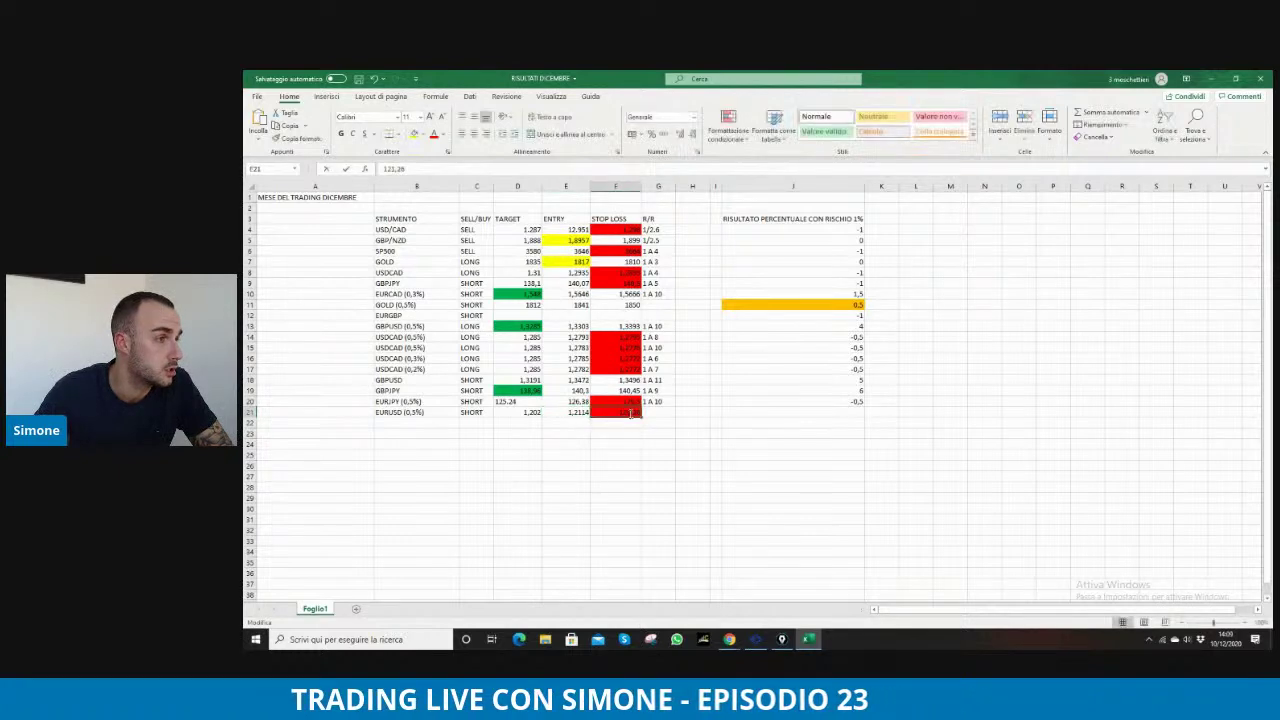
pyautogui.write('1,2128')
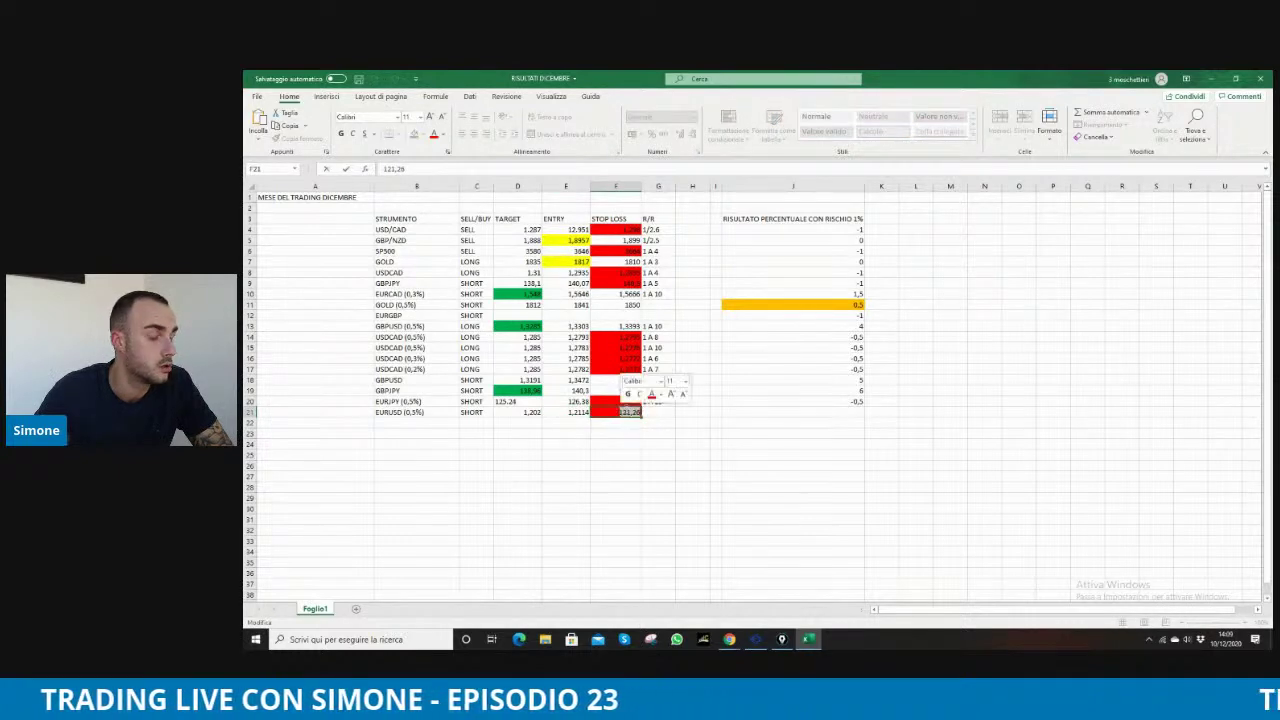
pyautogui.click(615, 455)
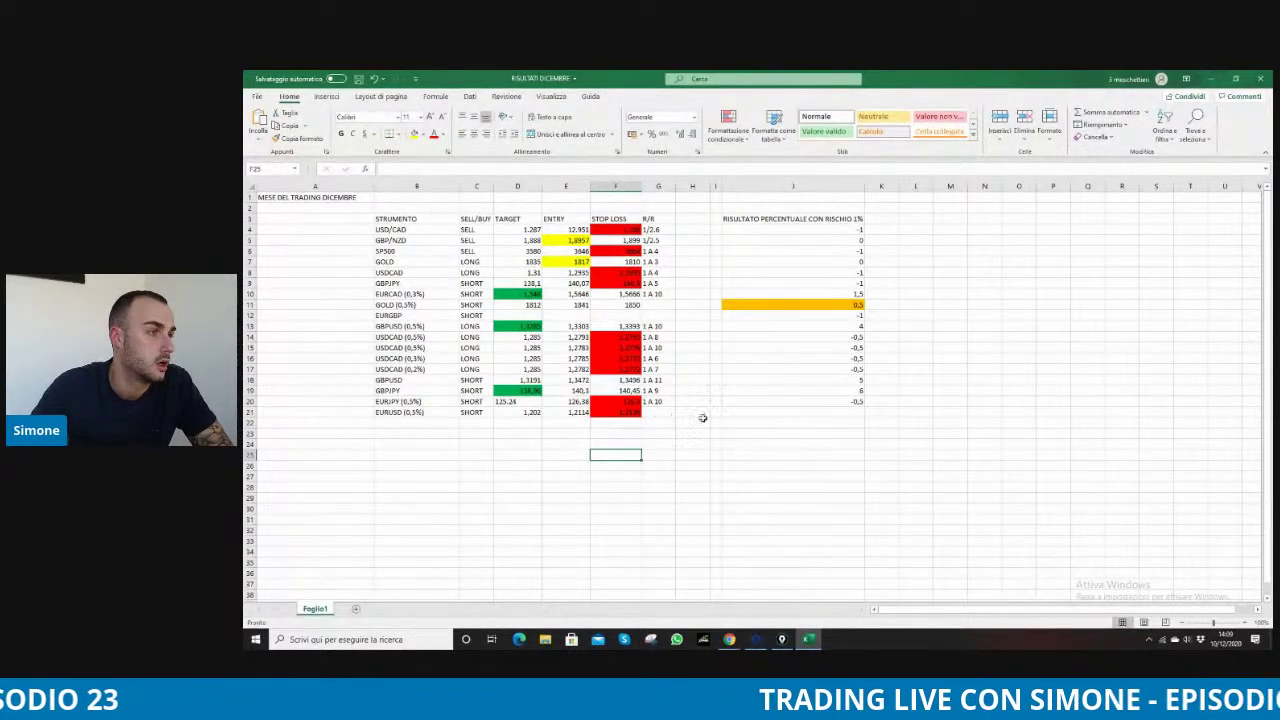
# Enter -0,5 as the percentage result of the EURUSD trade in row 21
pyautogui.doubleClick(855, 412)
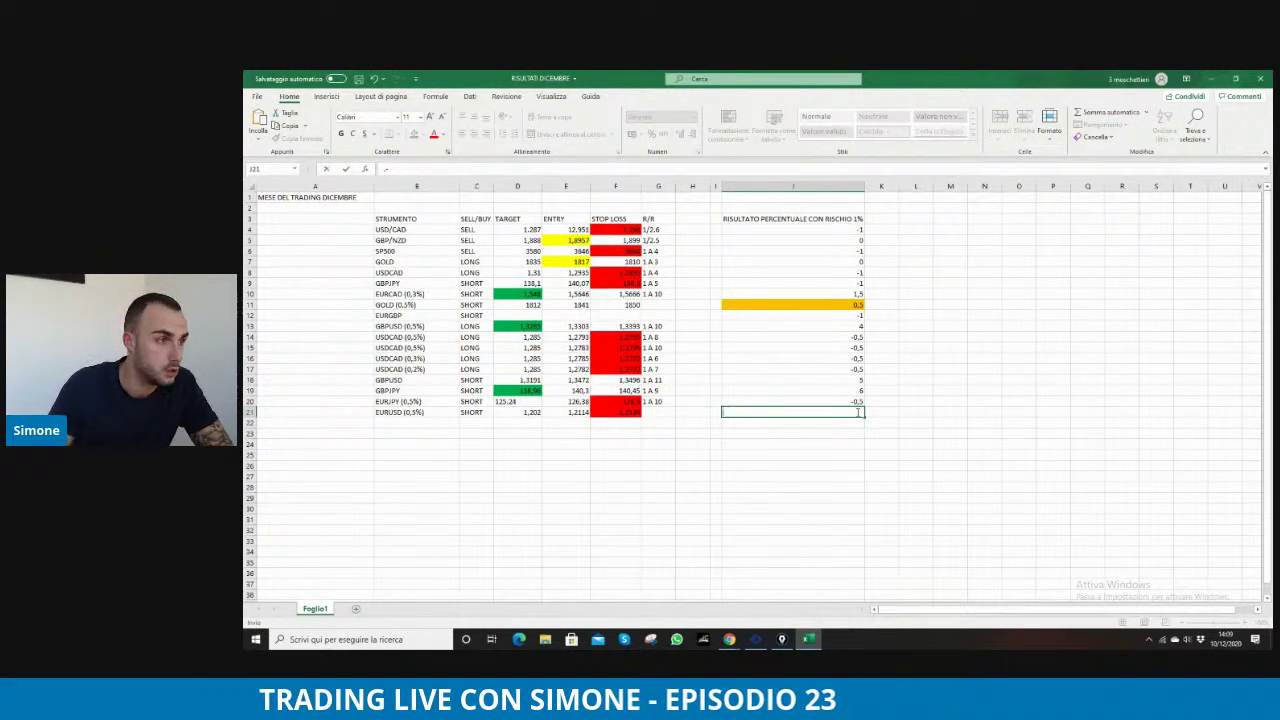
pyautogui.write('-0')
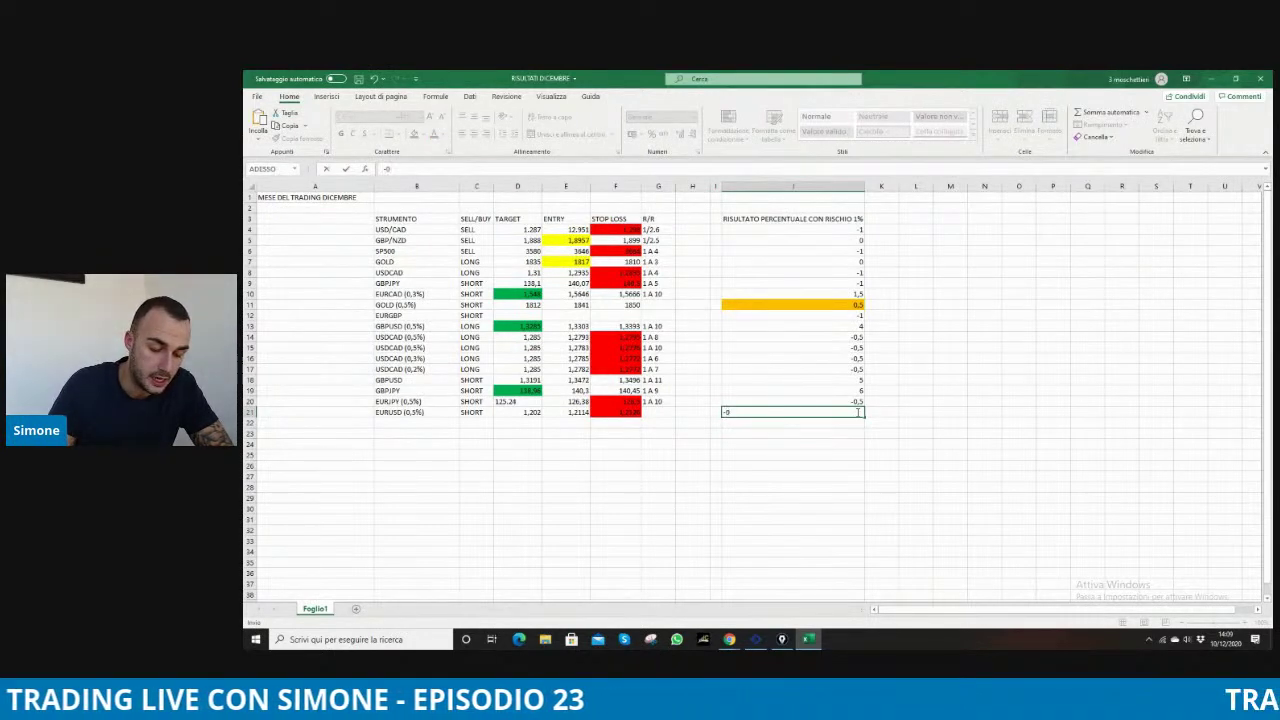
pyautogui.write(',5')
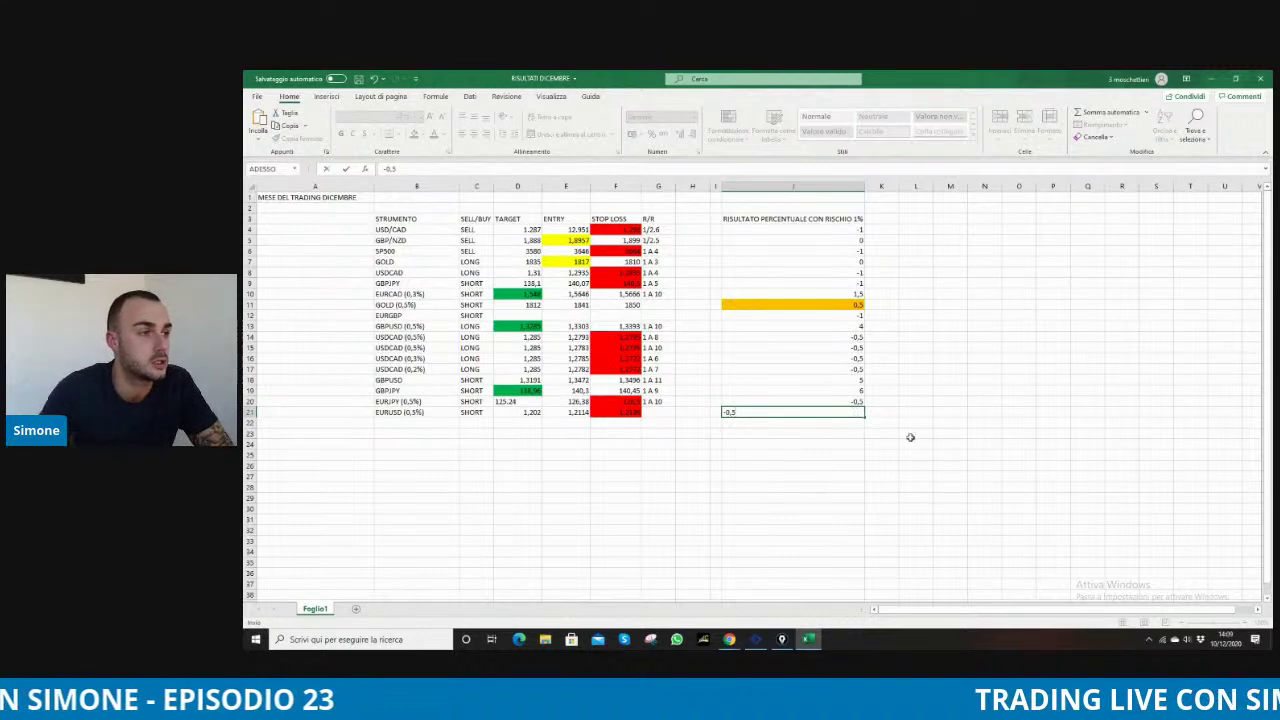
pyautogui.click(838, 495)
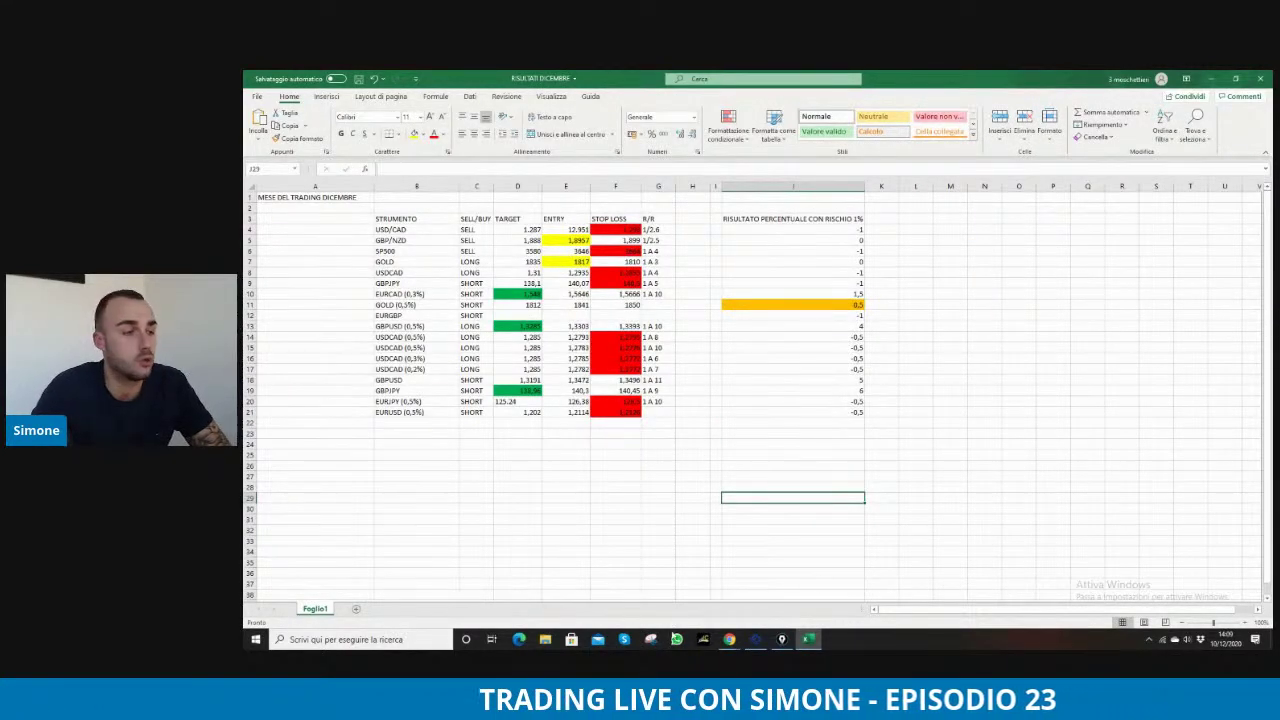
# Switch to TradingView in Chrome and display the EURUSD chart on the 5-minute timeframe
pyautogui.moveTo(733, 645)
pyautogui.click(785, 595)
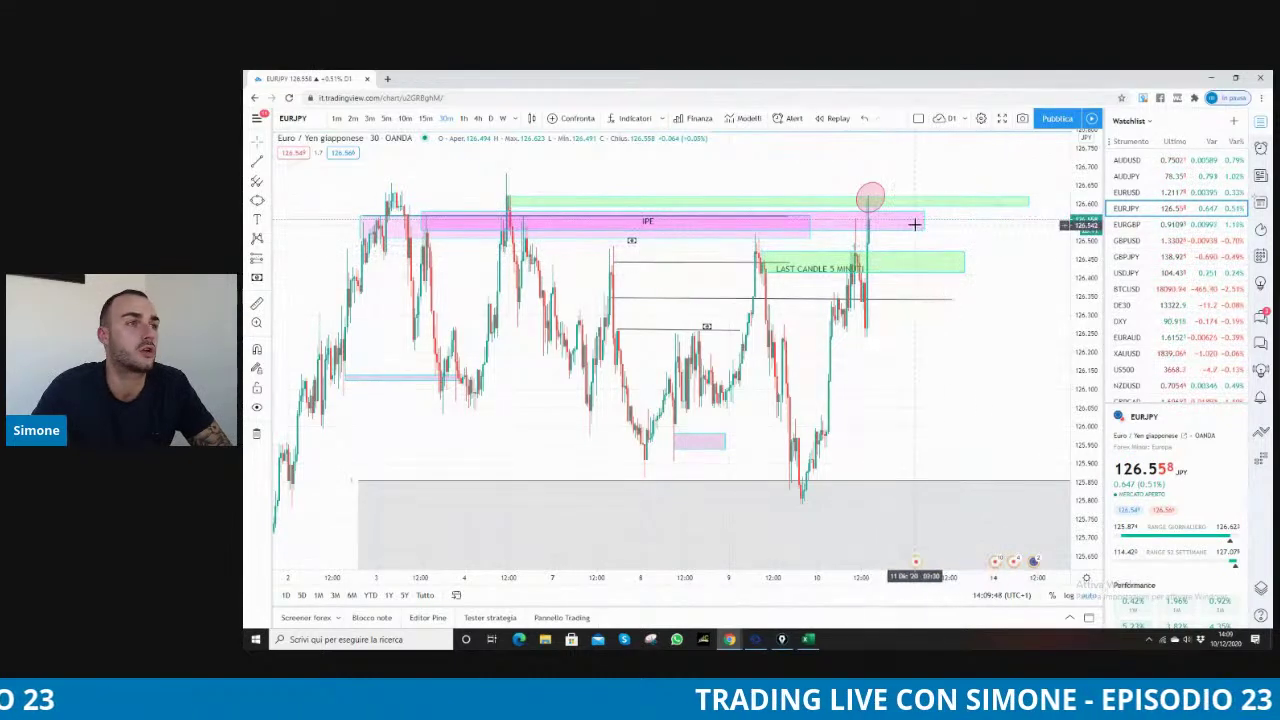
pyautogui.click(1150, 192)
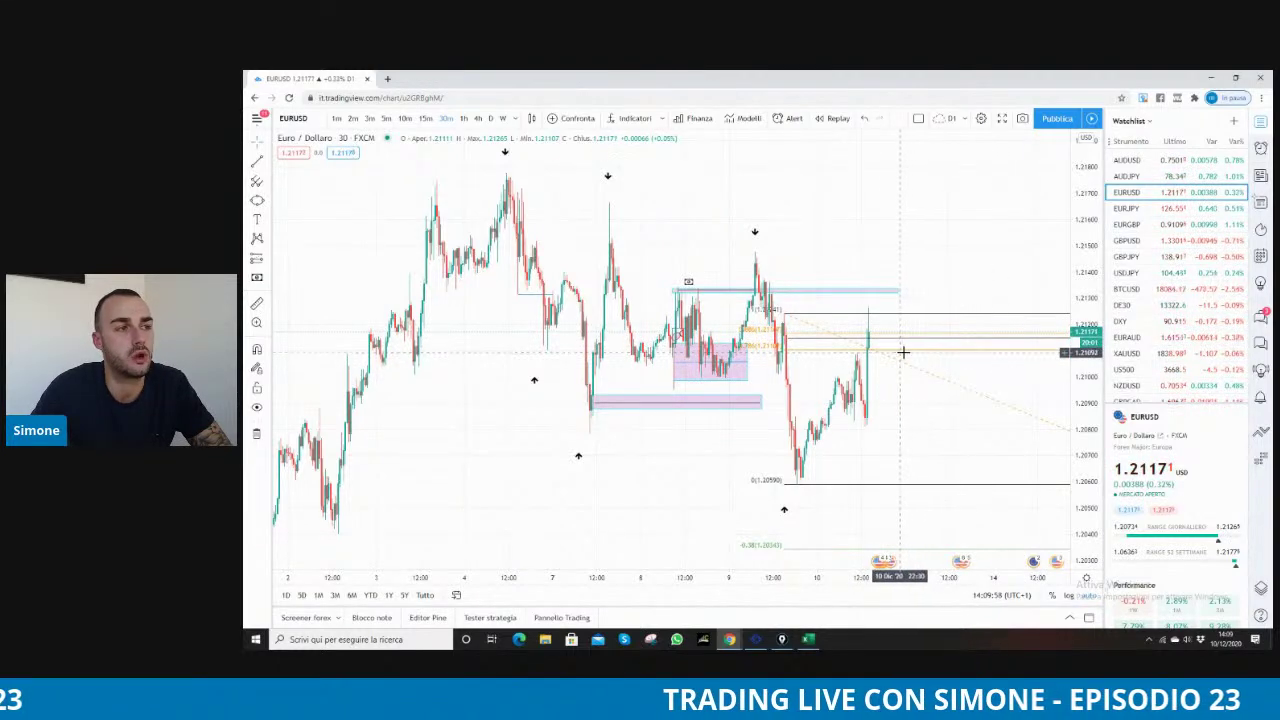
pyautogui.click(387, 118)
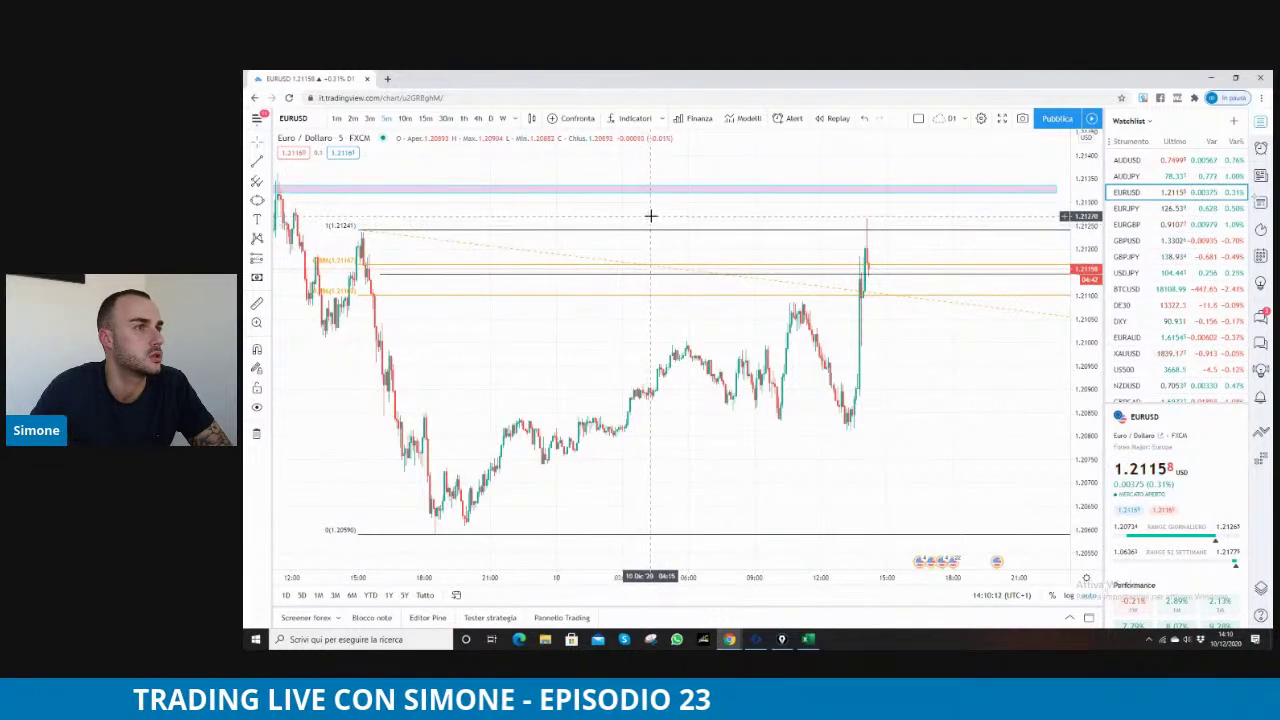
# Draw a rectangle zone on EURUSD from about 1.21246 to 1.21280, spanning 9 December around 12:00 to 10 December around 18:40
pyautogui.moveTo(491, 212); pyautogui.dragTo(583, 222)
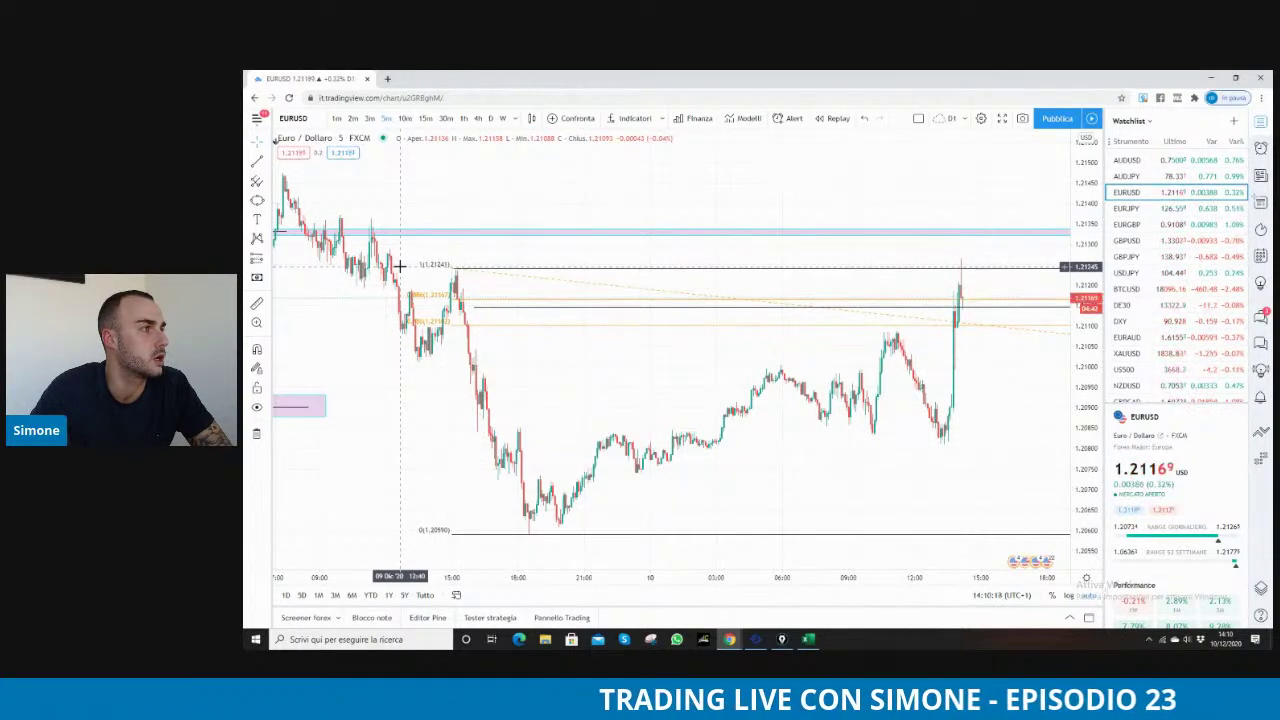
pyautogui.click(266, 200)
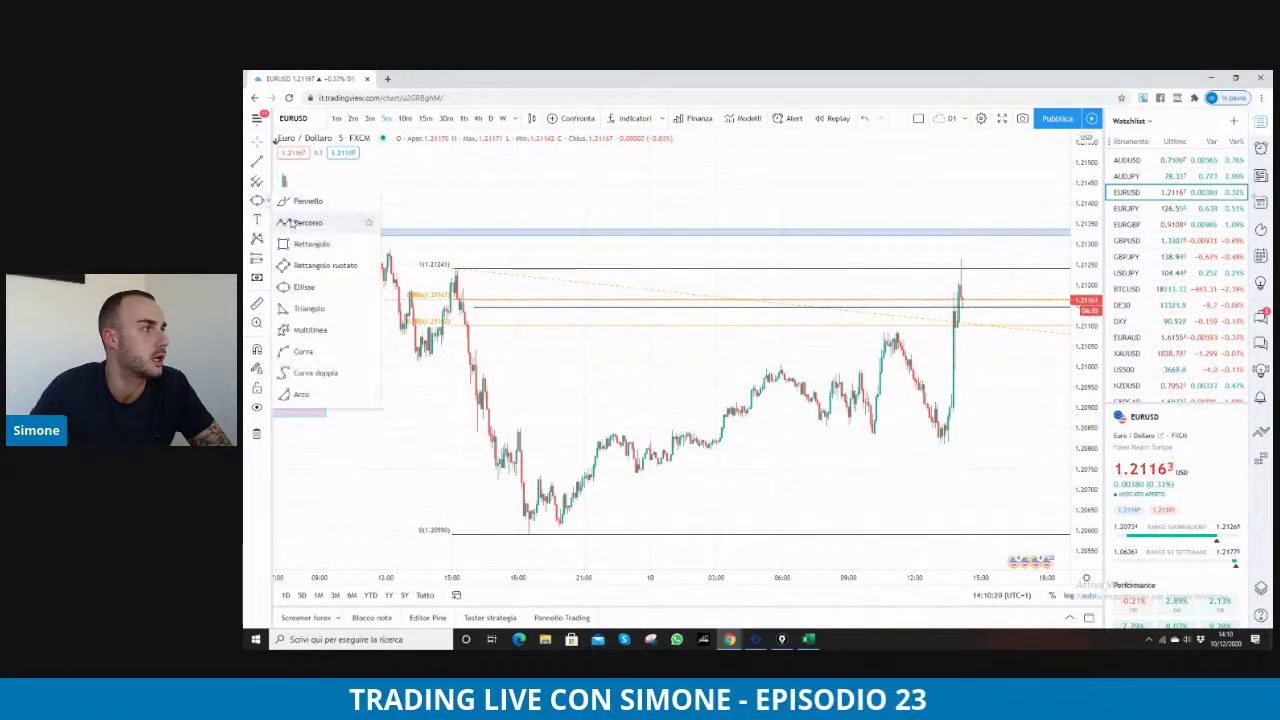
pyautogui.click(305, 244)
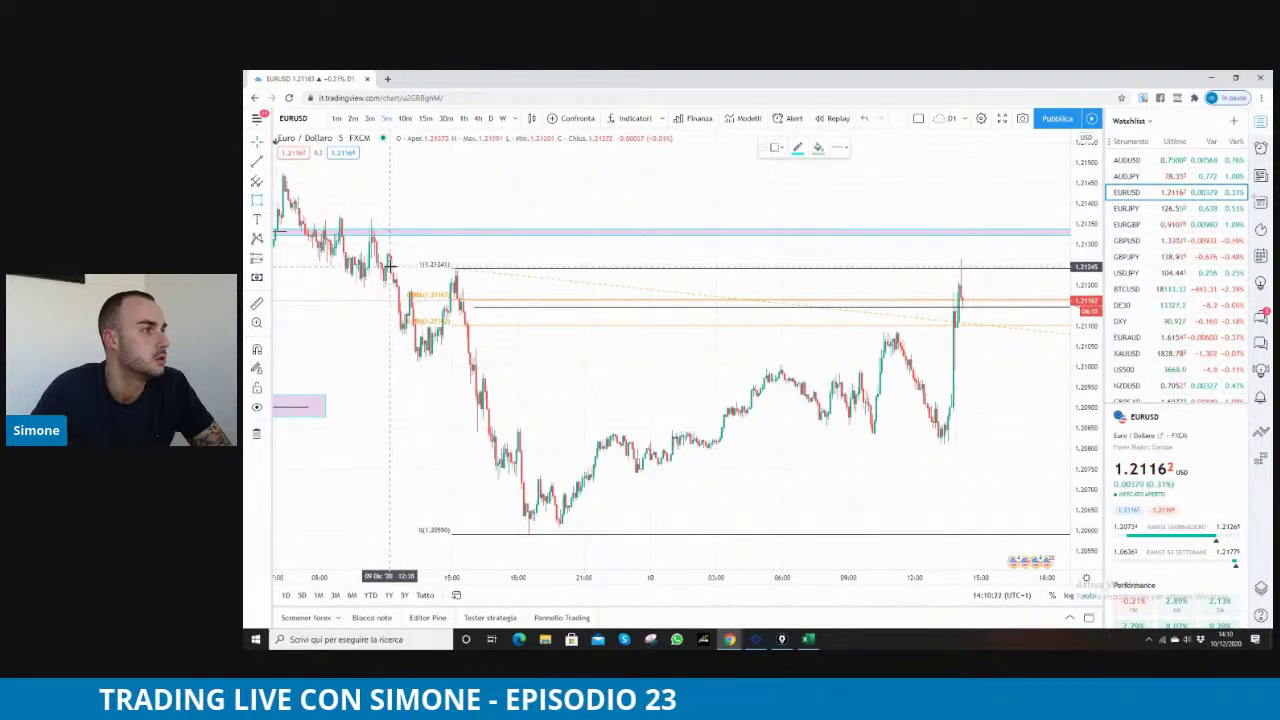
pyautogui.moveTo(388, 256); pyautogui.dragTo(1054, 256)
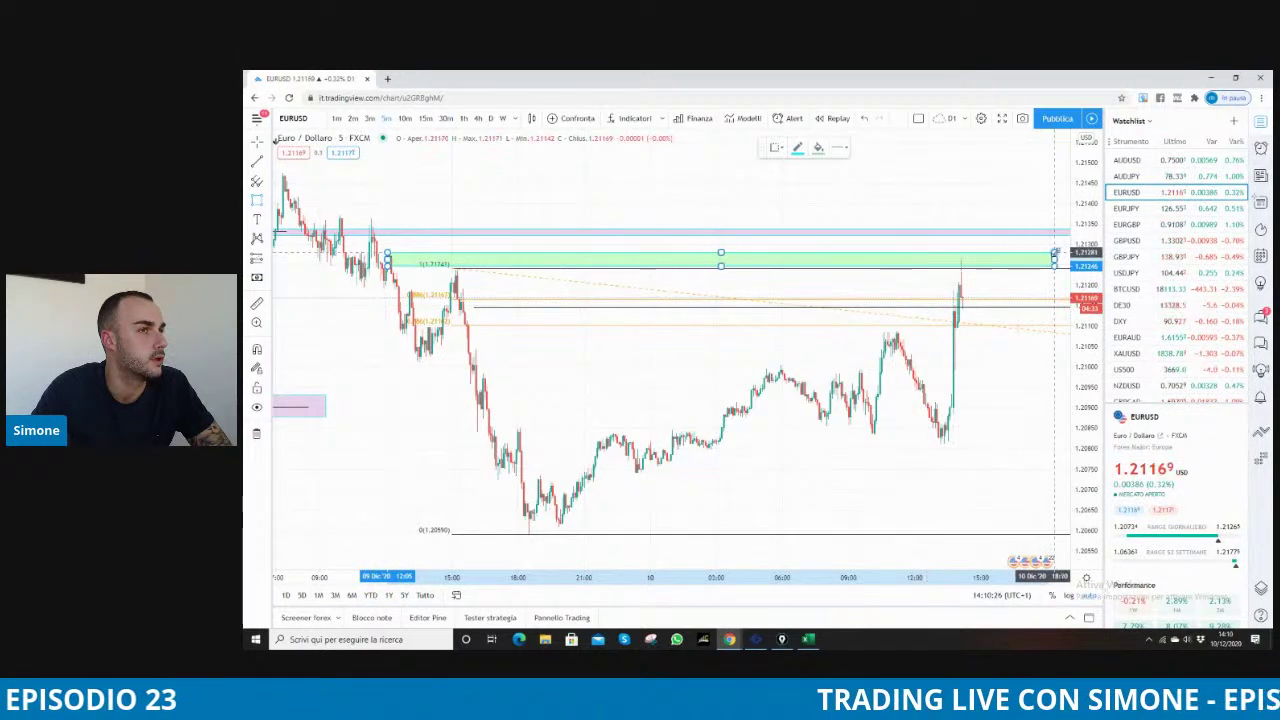
pyautogui.click(1062, 254)
pyautogui.press('Escape')
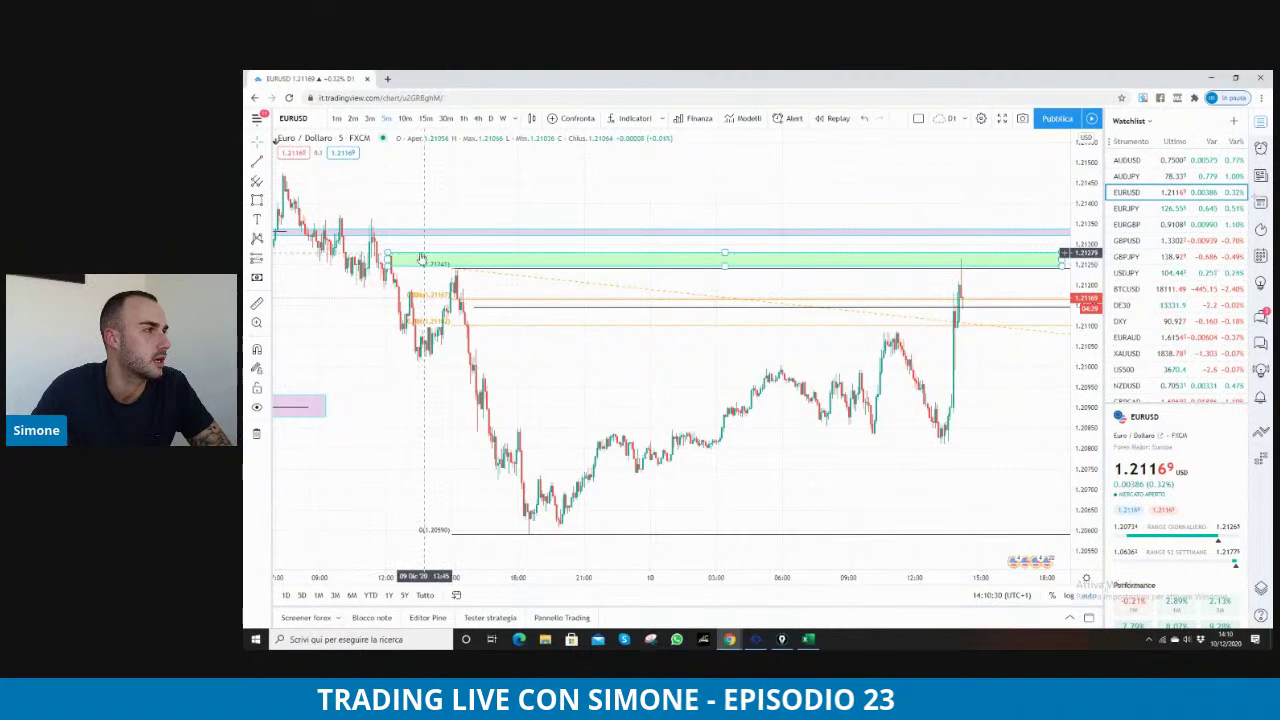
pyautogui.click(388, 258)
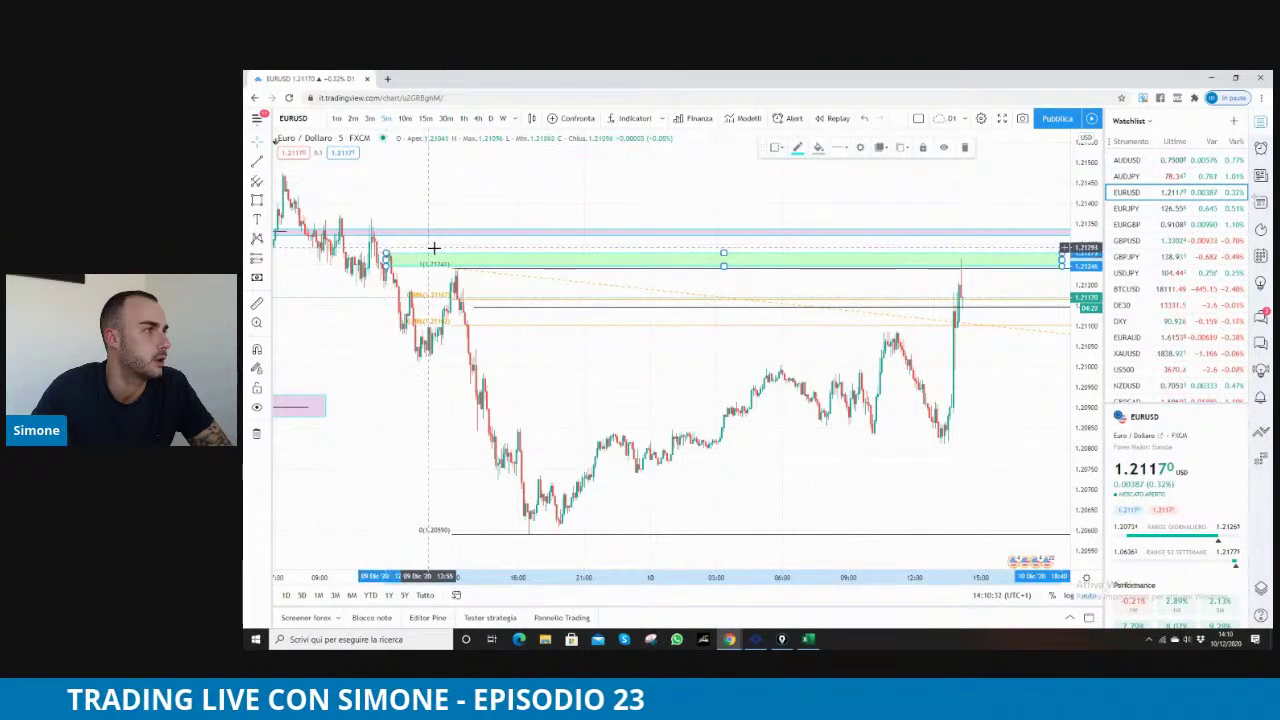
pyautogui.click(511, 289)
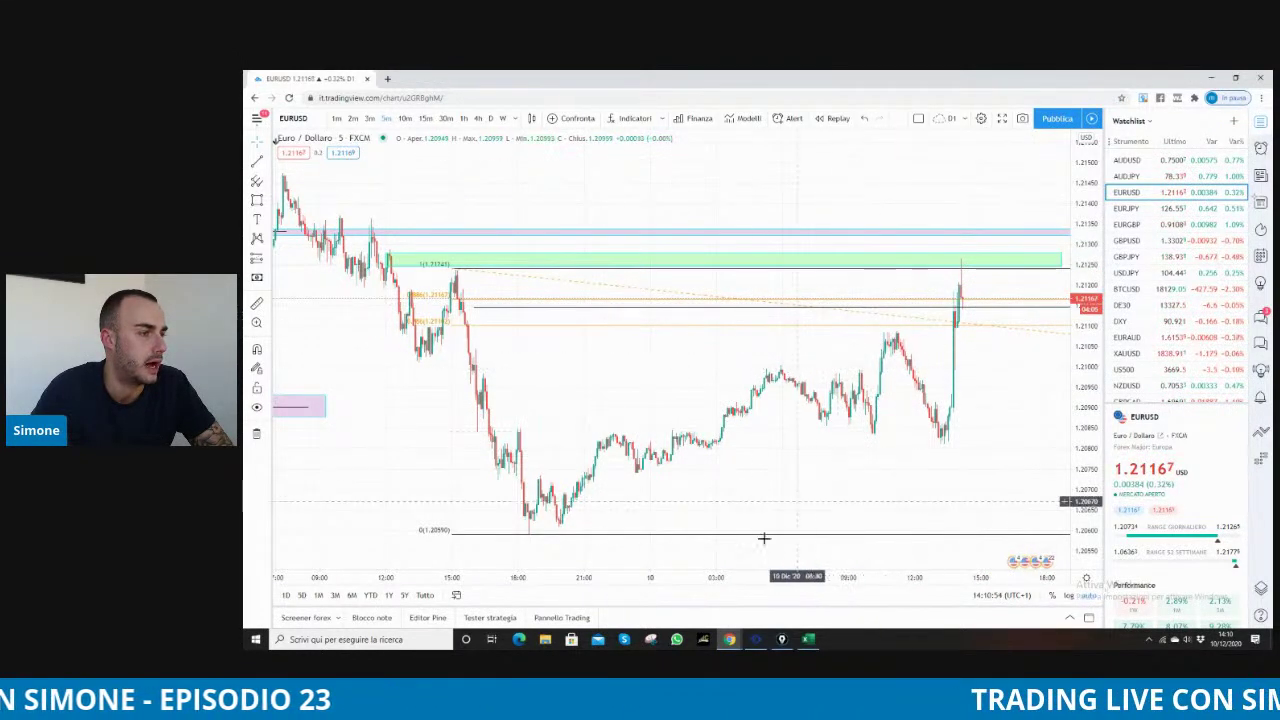
# Switch to Excel and start a new trade in row 22 with instrument EURJPY (0,5%) and direction SHORT
pyautogui.click(808, 639)
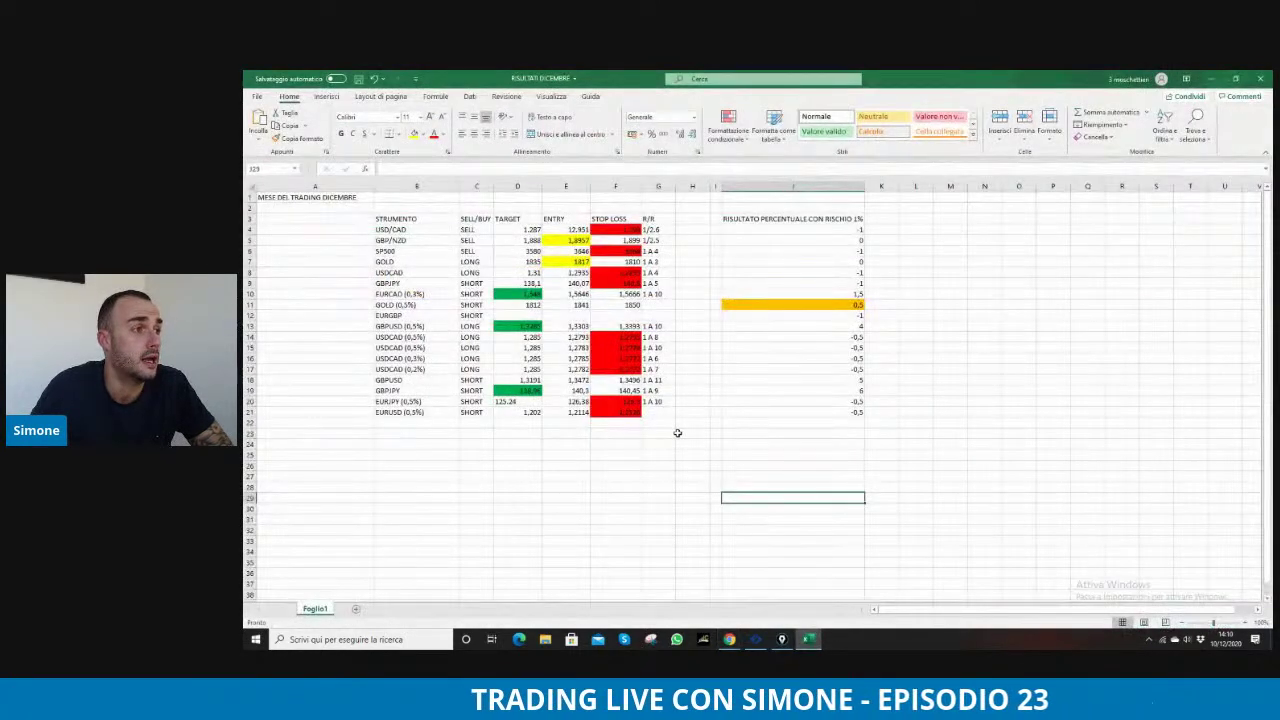
pyautogui.doubleClick(631, 414)
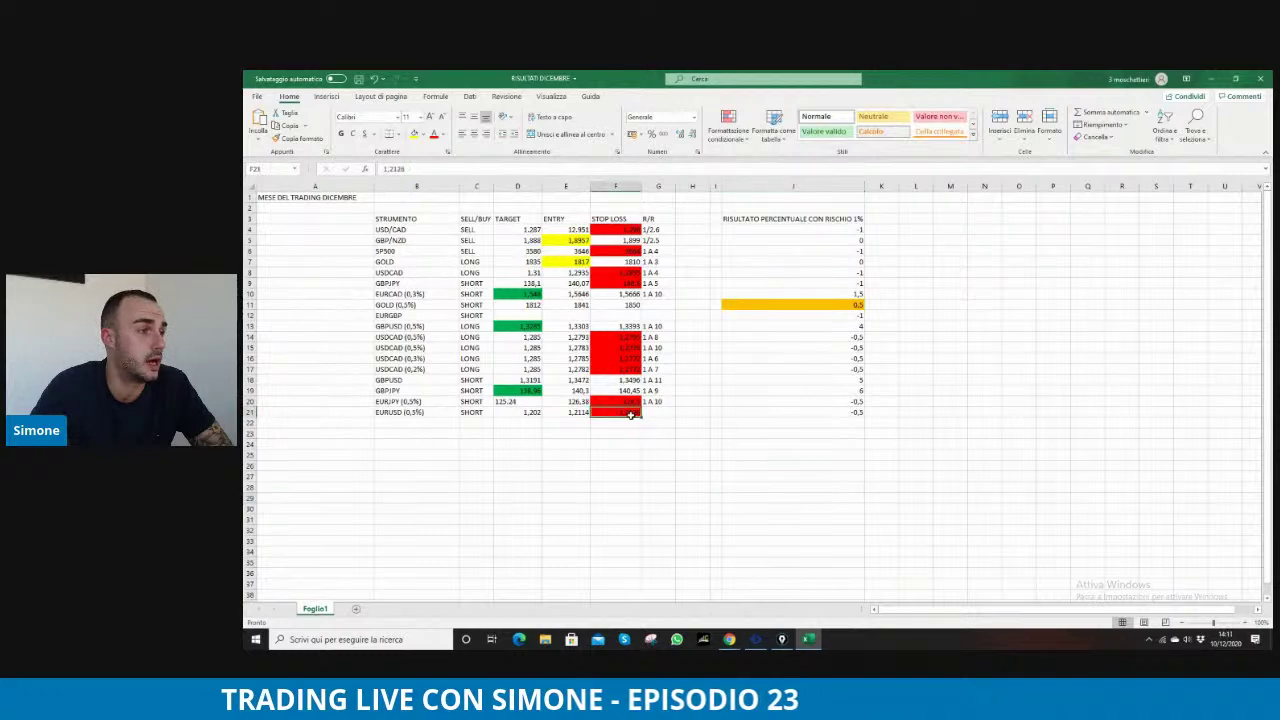
pyautogui.click(386, 422)
pyautogui.write('EUR')
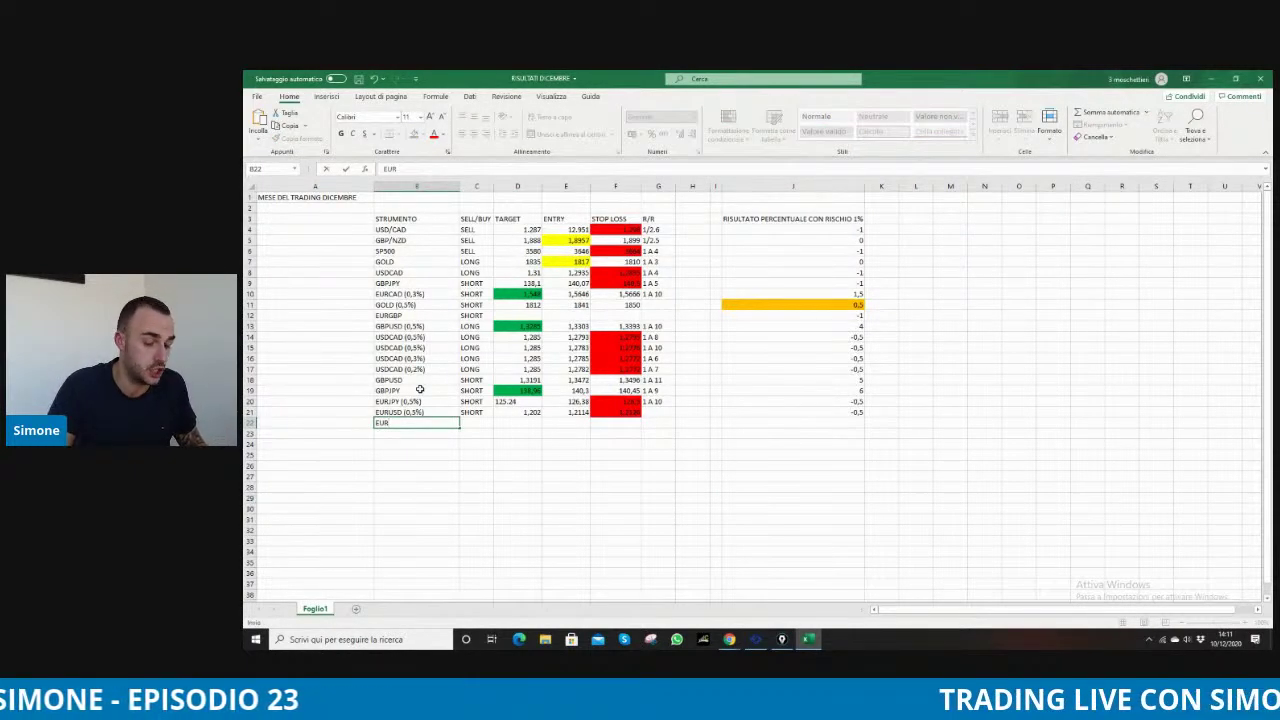
pyautogui.write('JPY')
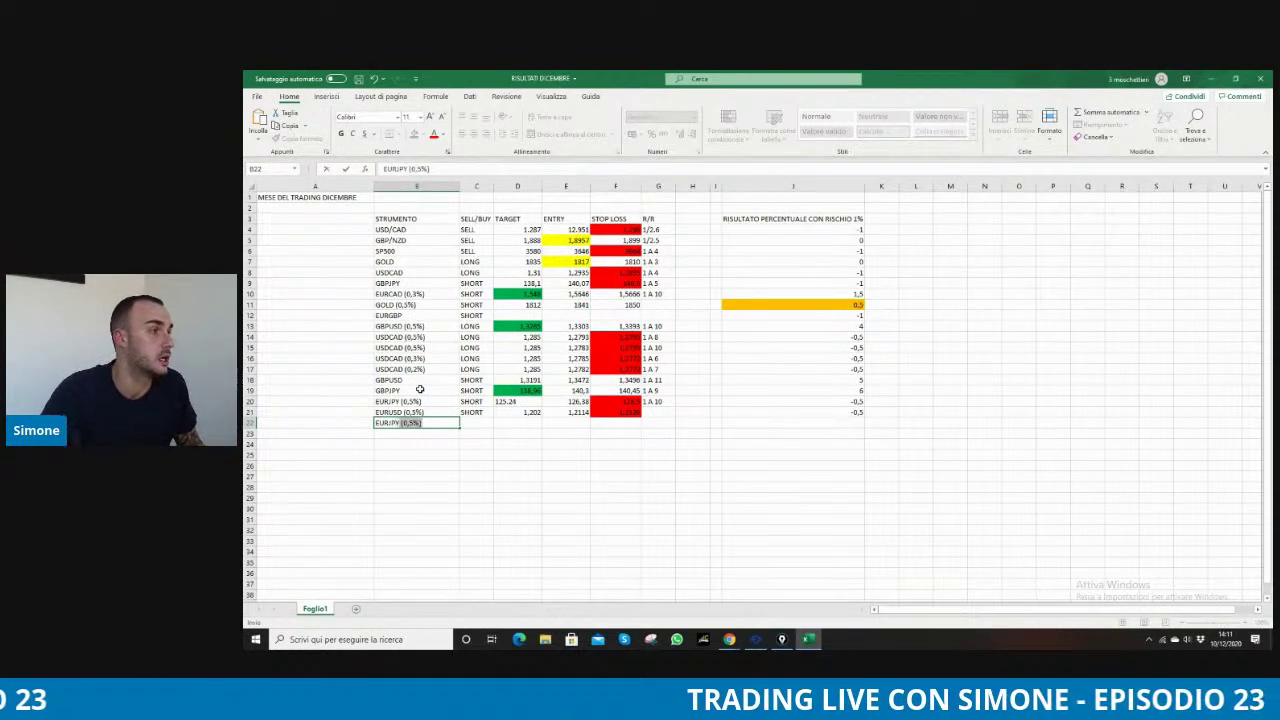
pyautogui.click(474, 425)
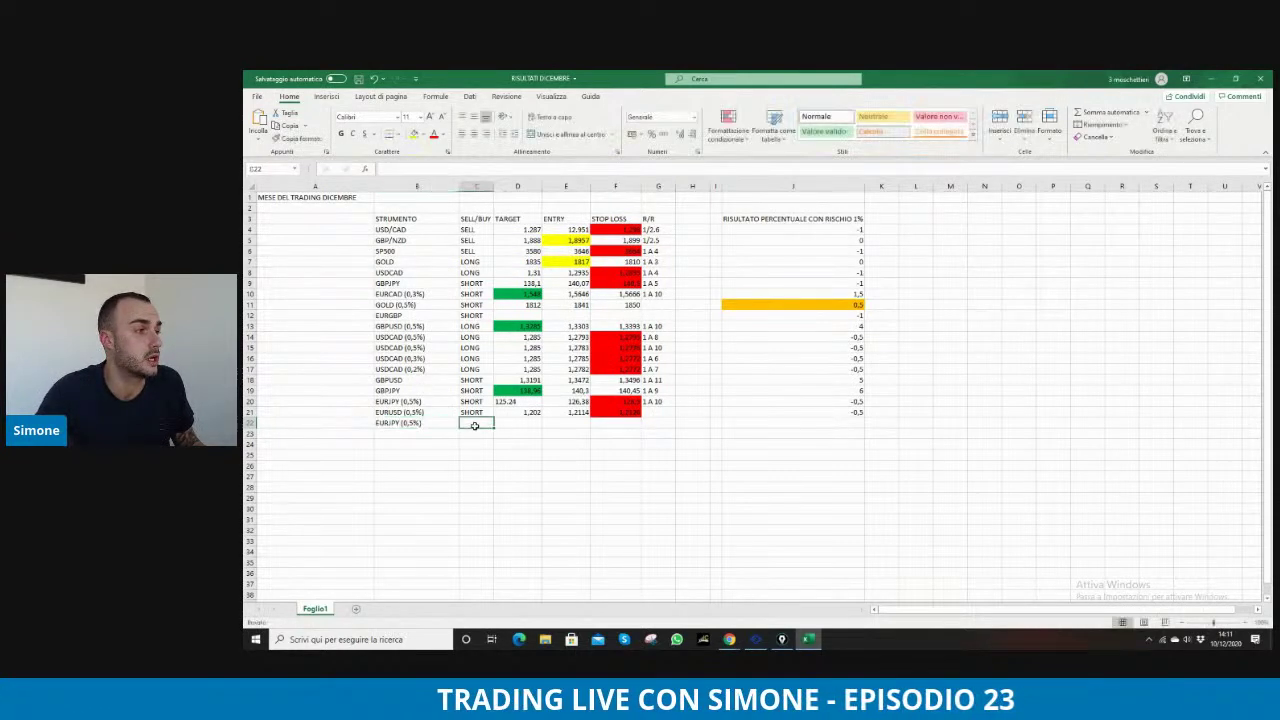
pyautogui.write('SHORT')
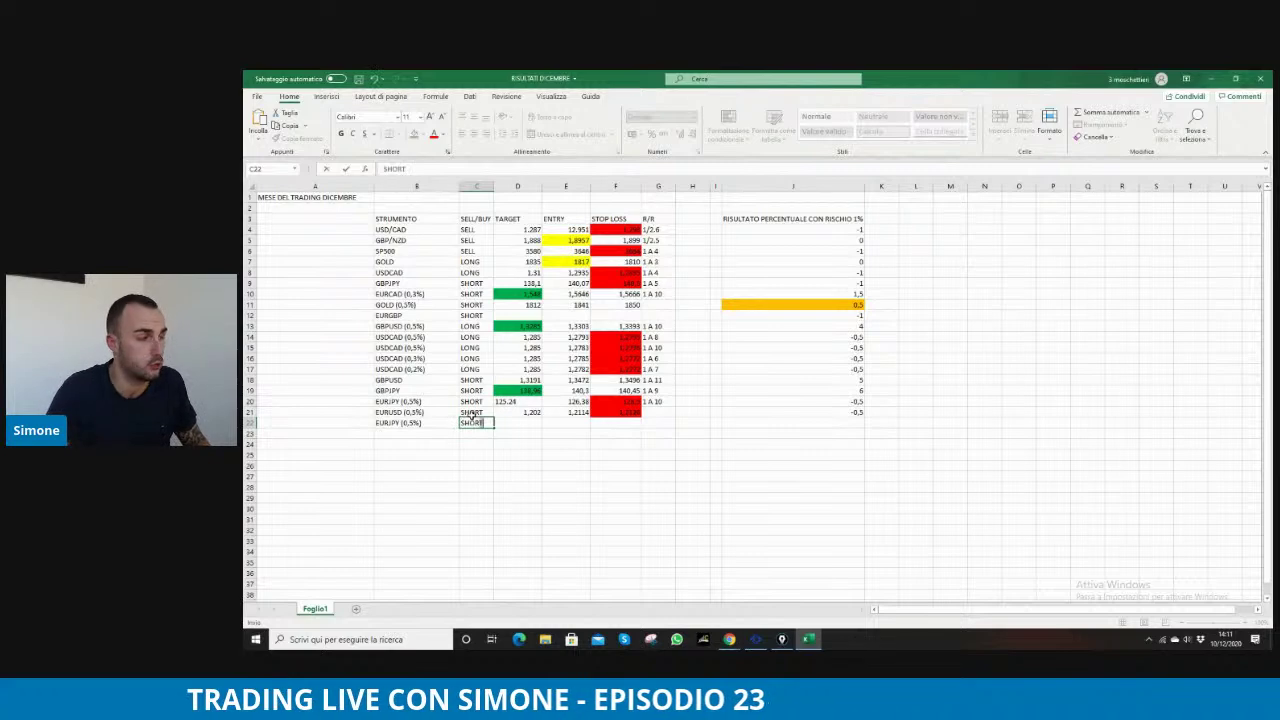
# Fill in the row 22 EURJPY trade with entry 126,60, stop loss 126,71 and target 125,30
pyautogui.click(577, 420)
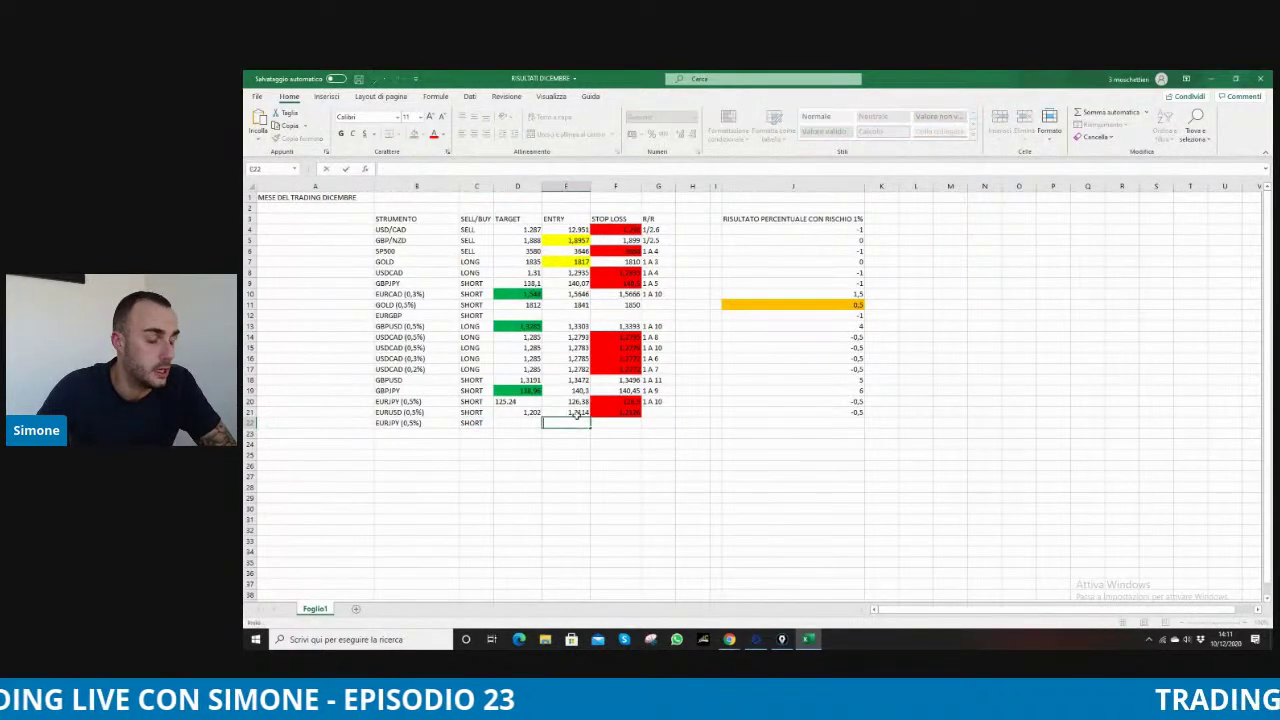
pyautogui.write('126,60')
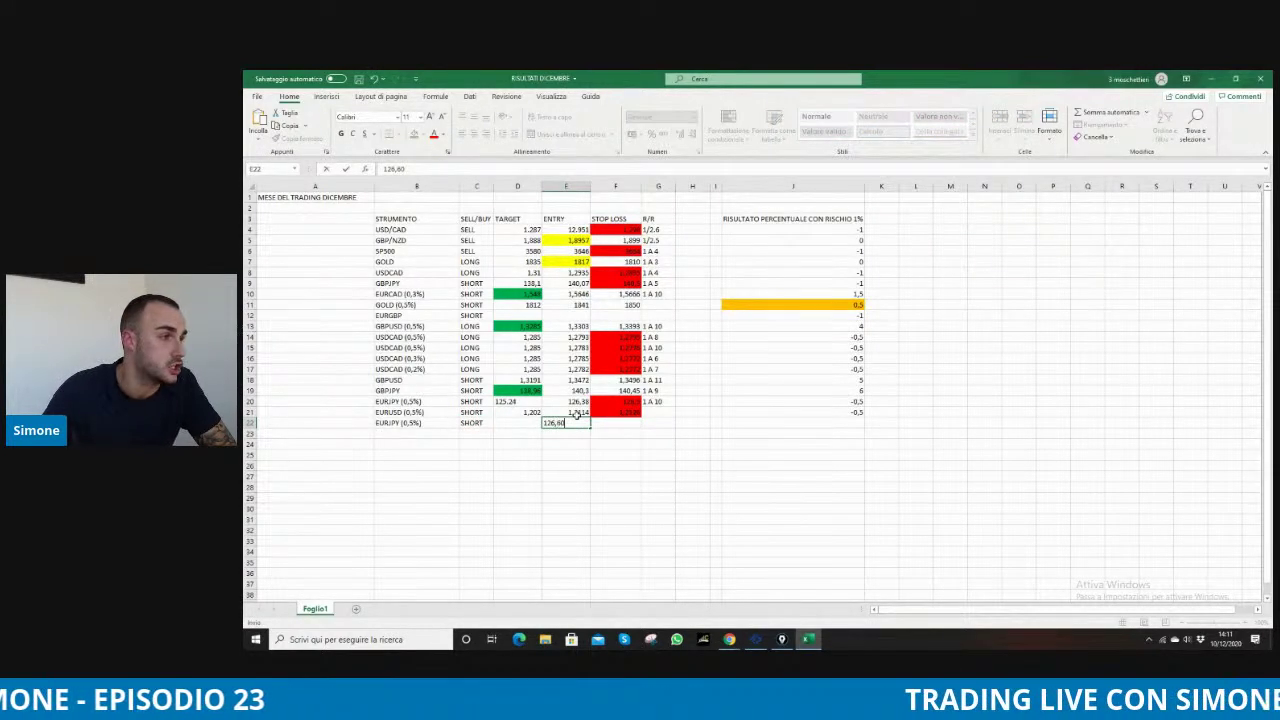
pyautogui.click(615, 423)
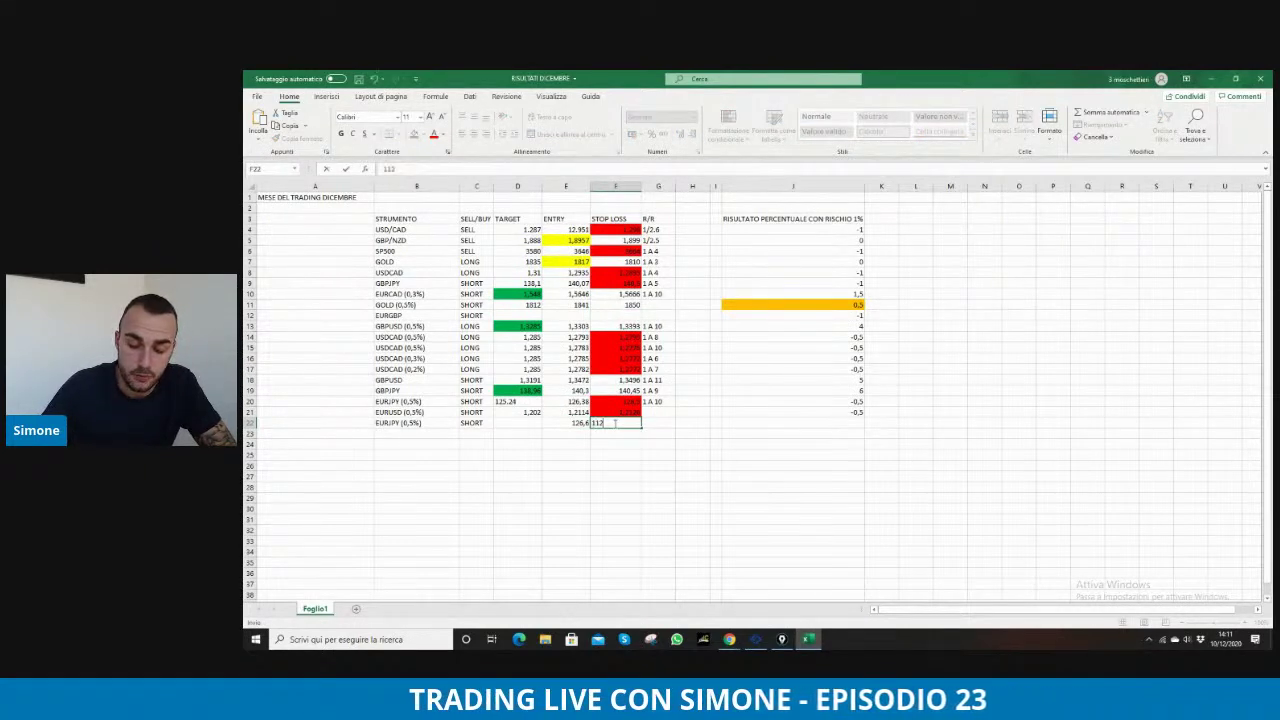
pyautogui.write('112')
pyautogui.press('BackSpace')
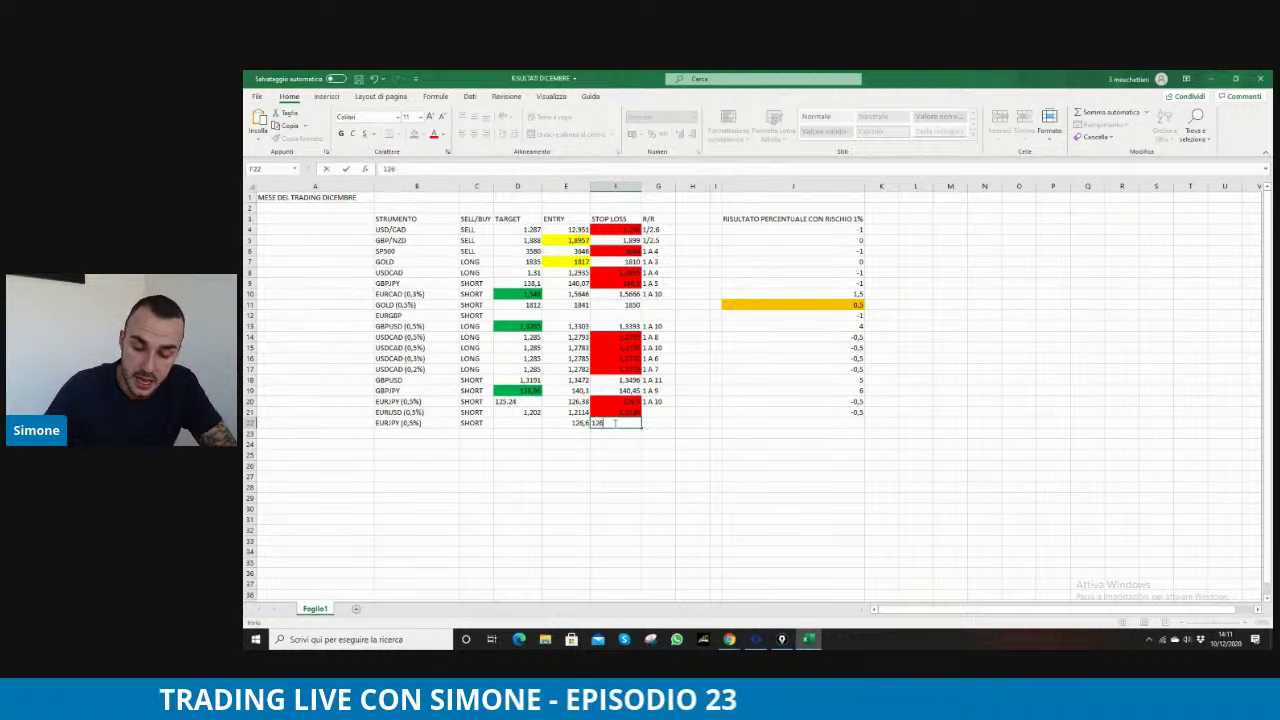
pyautogui.click(529, 421)
pyautogui.write('125,30,30')
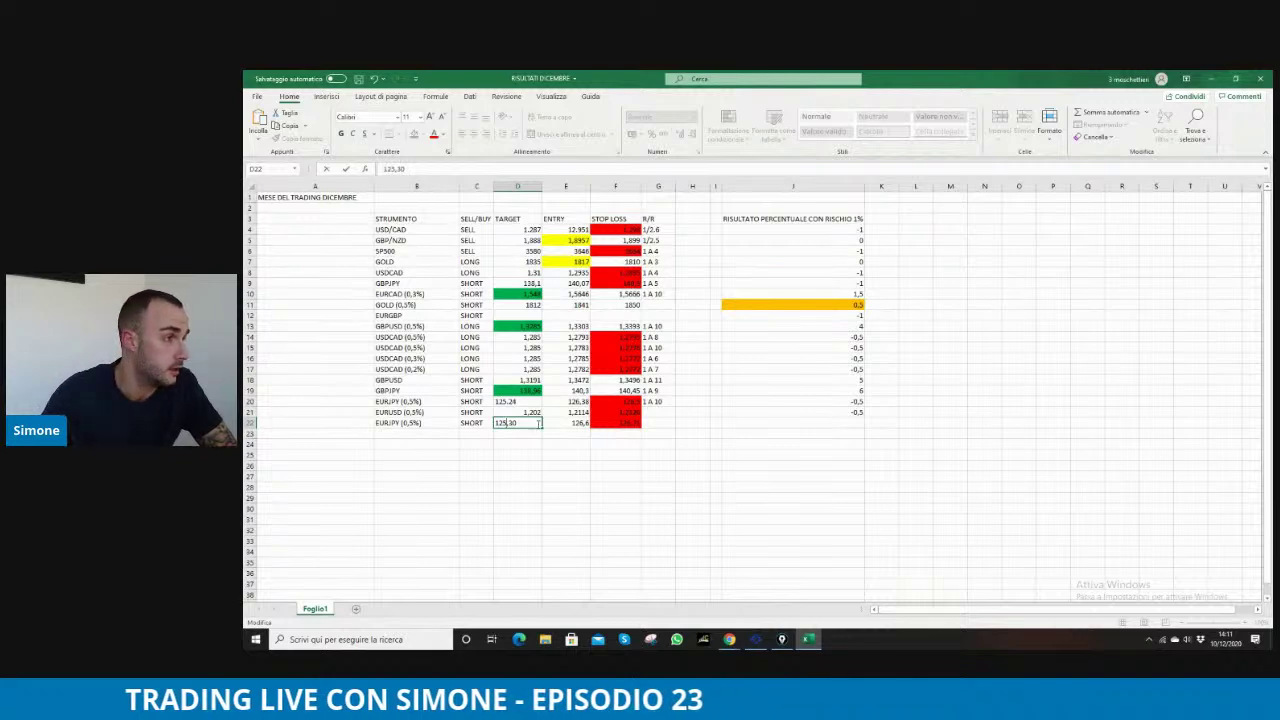
pyautogui.click(569, 453)
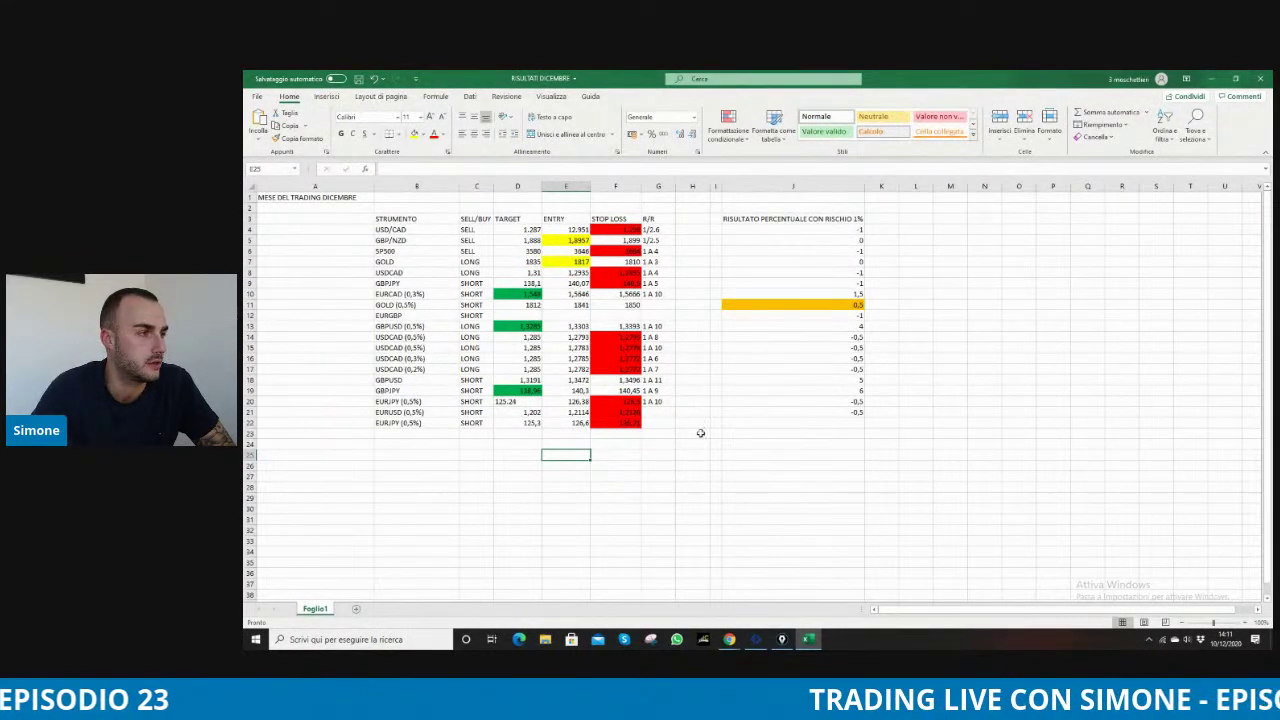
# Remove the red fill from the stop loss cell of the EURJPY trade in row 22
pyautogui.click(626, 424)
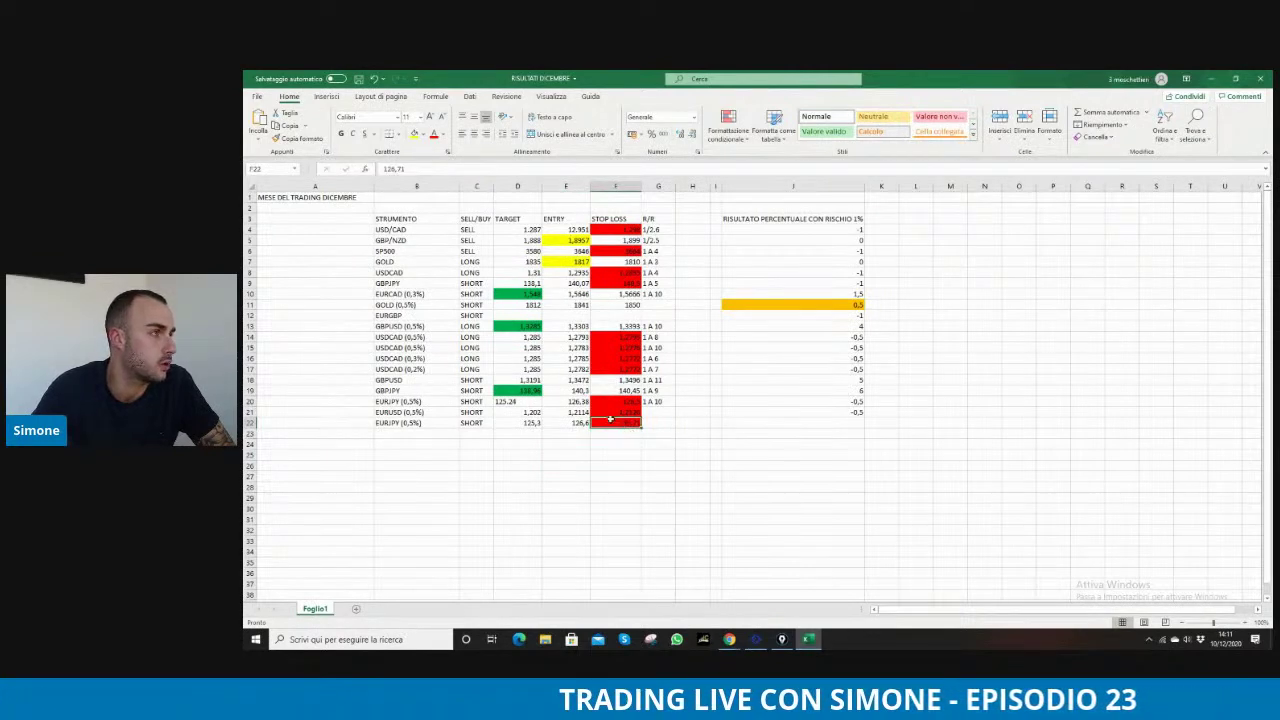
pyautogui.click(421, 135)
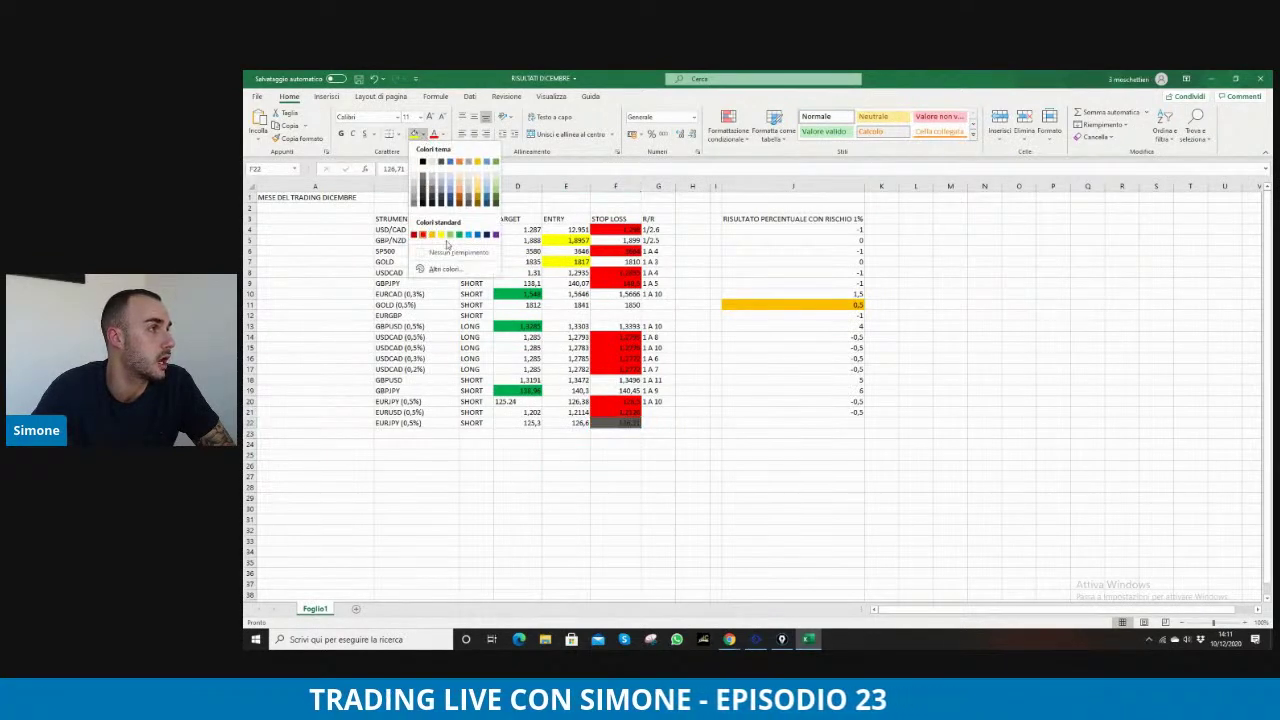
pyautogui.click(440, 249)
pyautogui.click(608, 494)
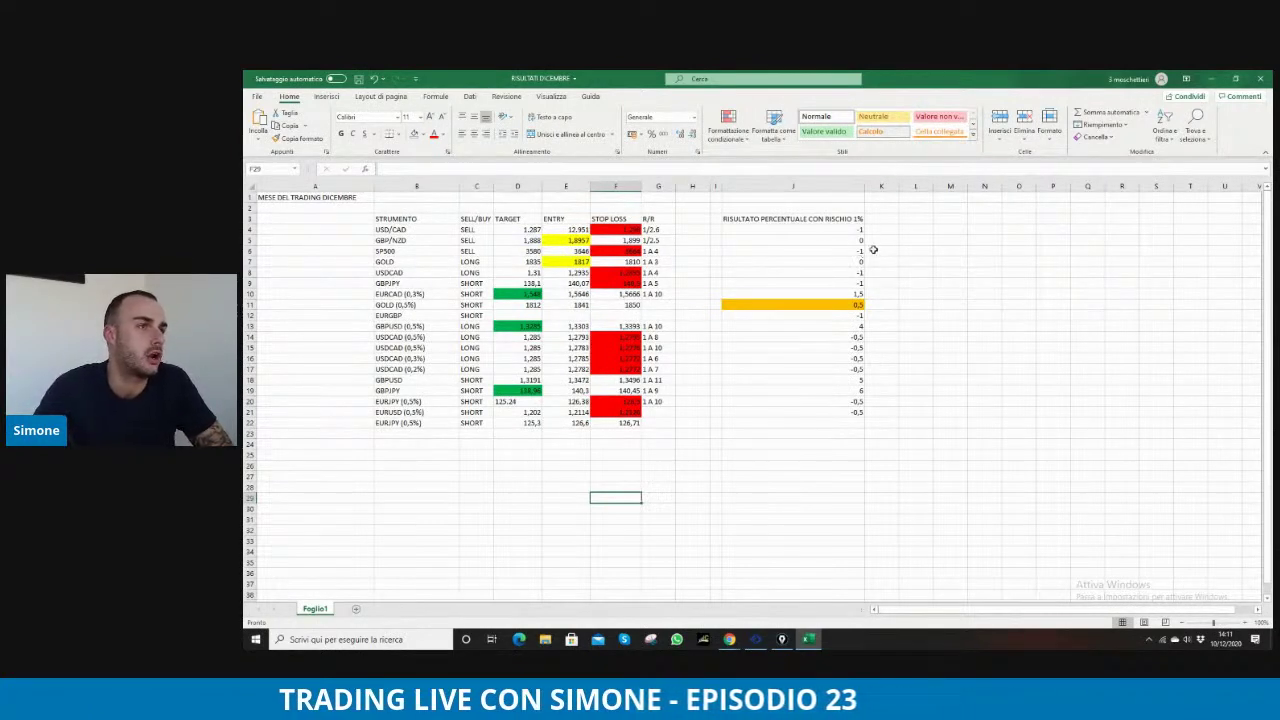
# Review the percentage results of the December trades from row 4 down to the four USDCAD trades in rows 14 to 17
pyautogui.click(846, 230)
pyautogui.press('Down')
pyautogui.press('Down')
pyautogui.press('Down')
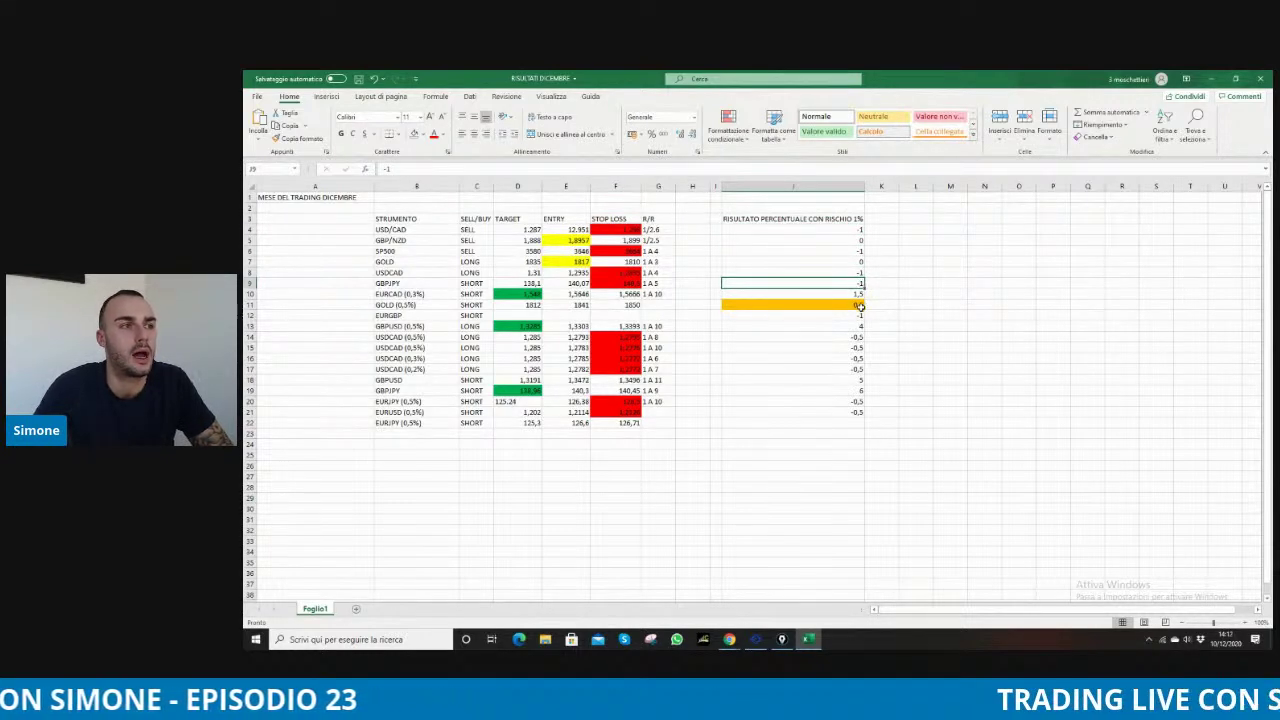
pyautogui.press('Down')
pyautogui.hotkey('shift', 'Down')
pyautogui.press('Down')
pyautogui.press('Down')
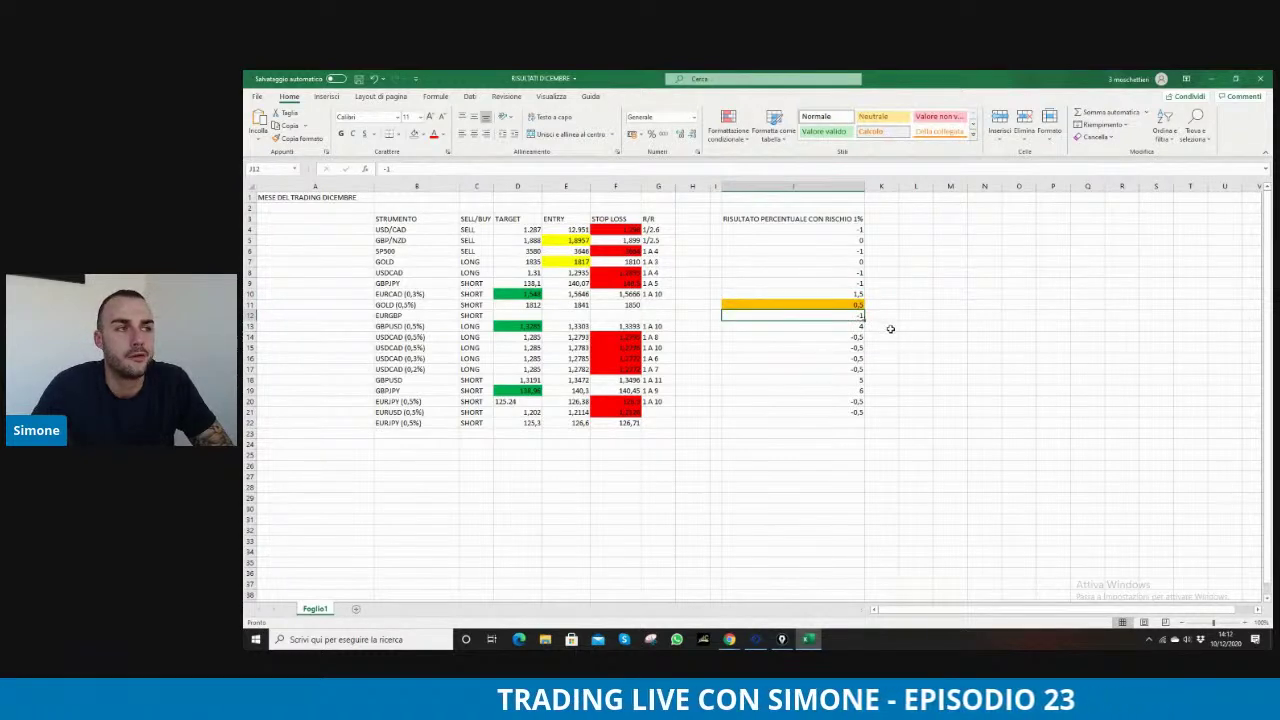
pyautogui.press('Down')
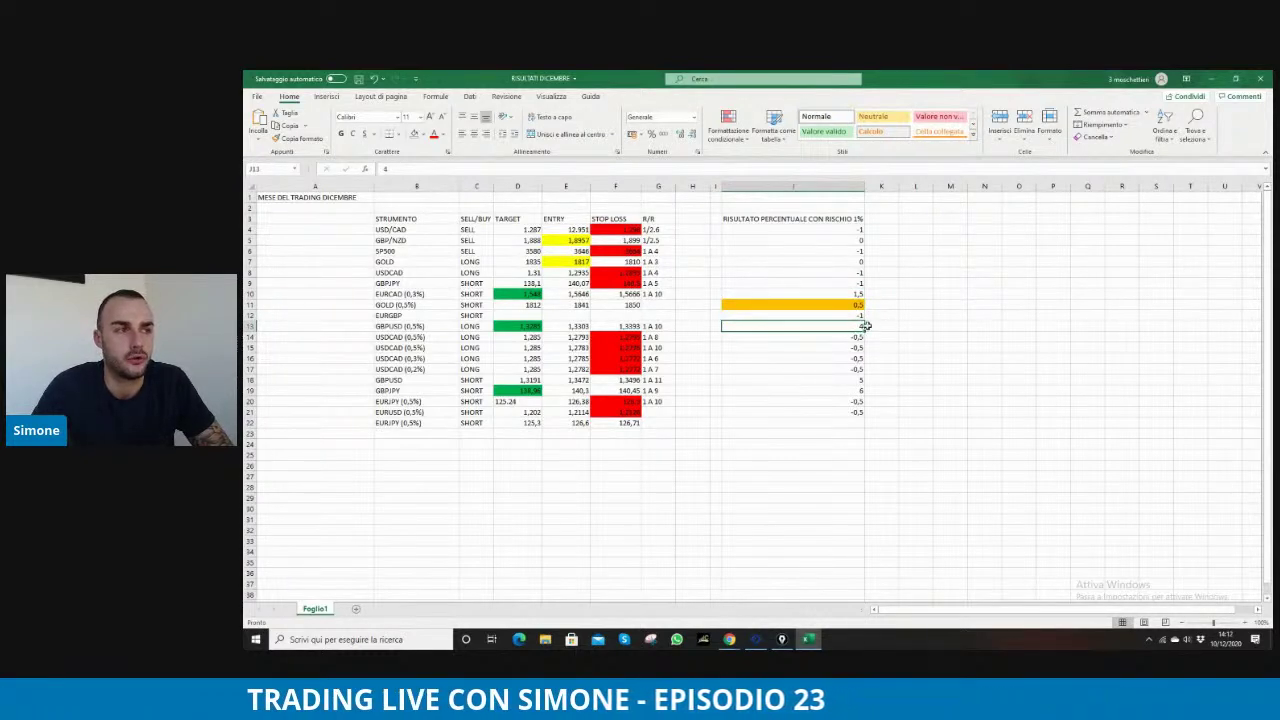
pyautogui.moveTo(858, 337); pyautogui.dragTo(858, 366)
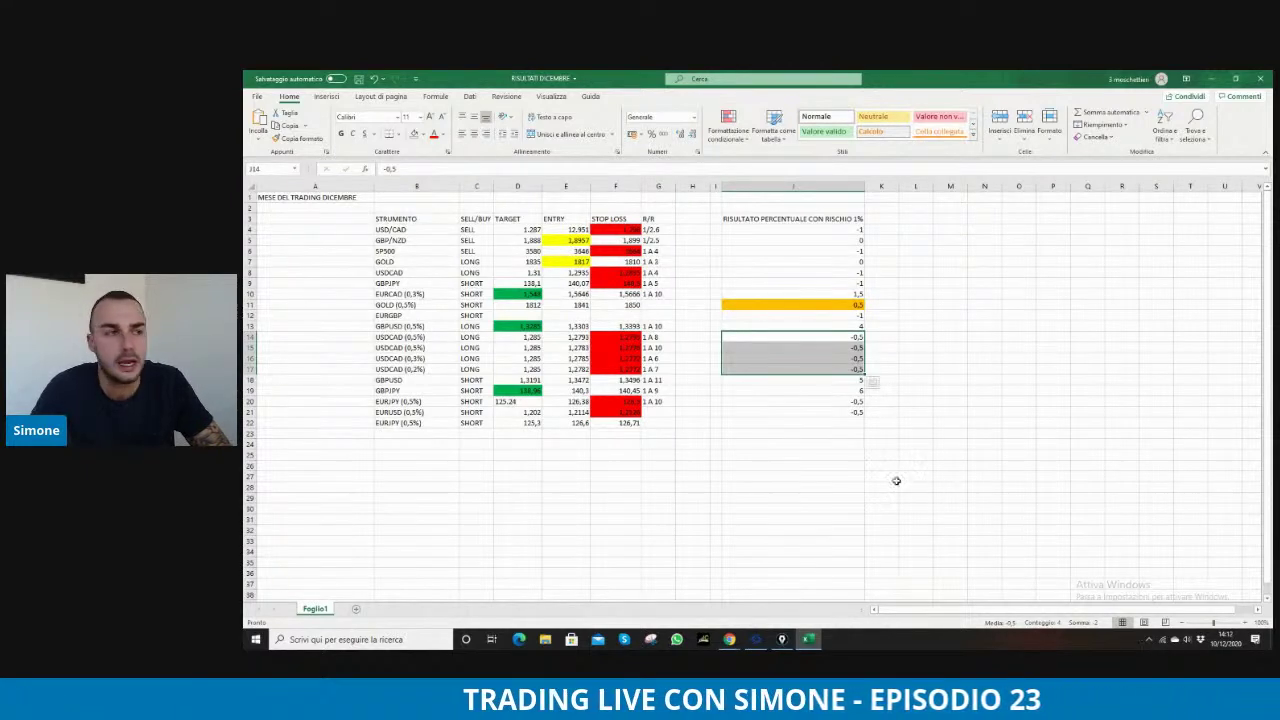
pyautogui.click(870, 463)
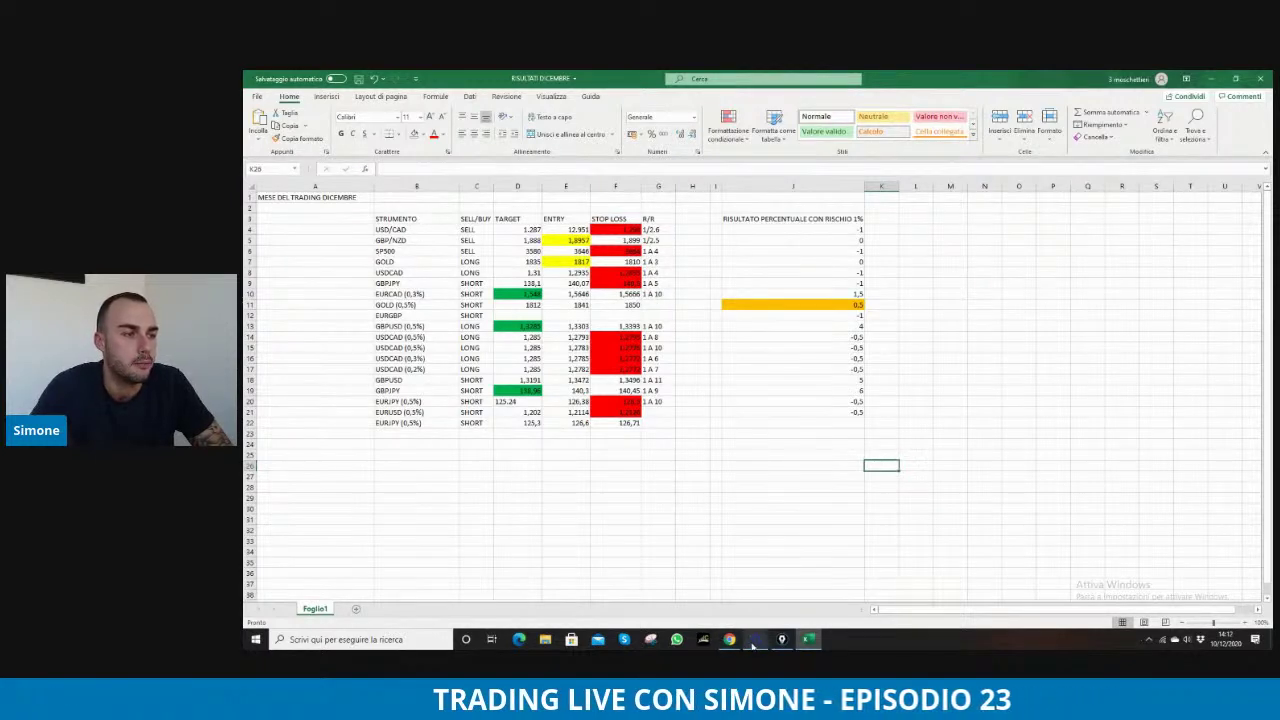
# Display the EURJPY chart in TradingView and narrow the red ellipse so it ends around 16:30 on 10 December
pyautogui.moveTo(754, 642)
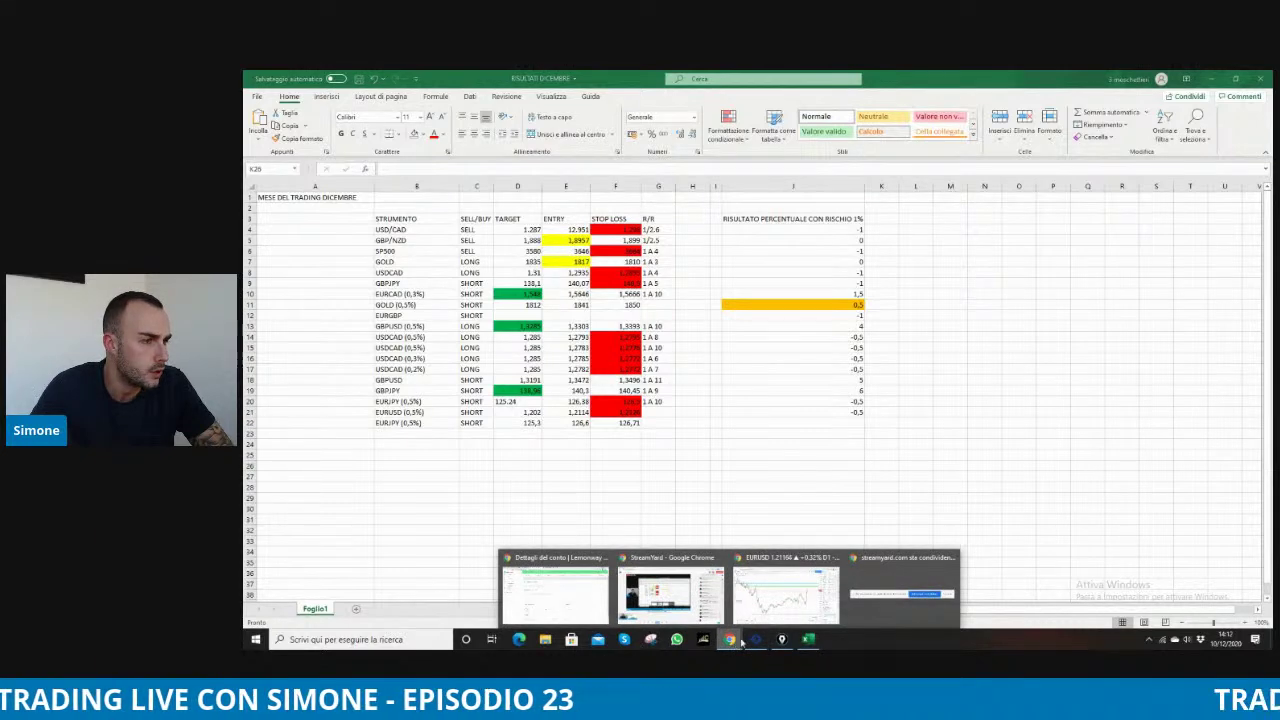
pyautogui.click(786, 595)
pyautogui.click(1140, 209)
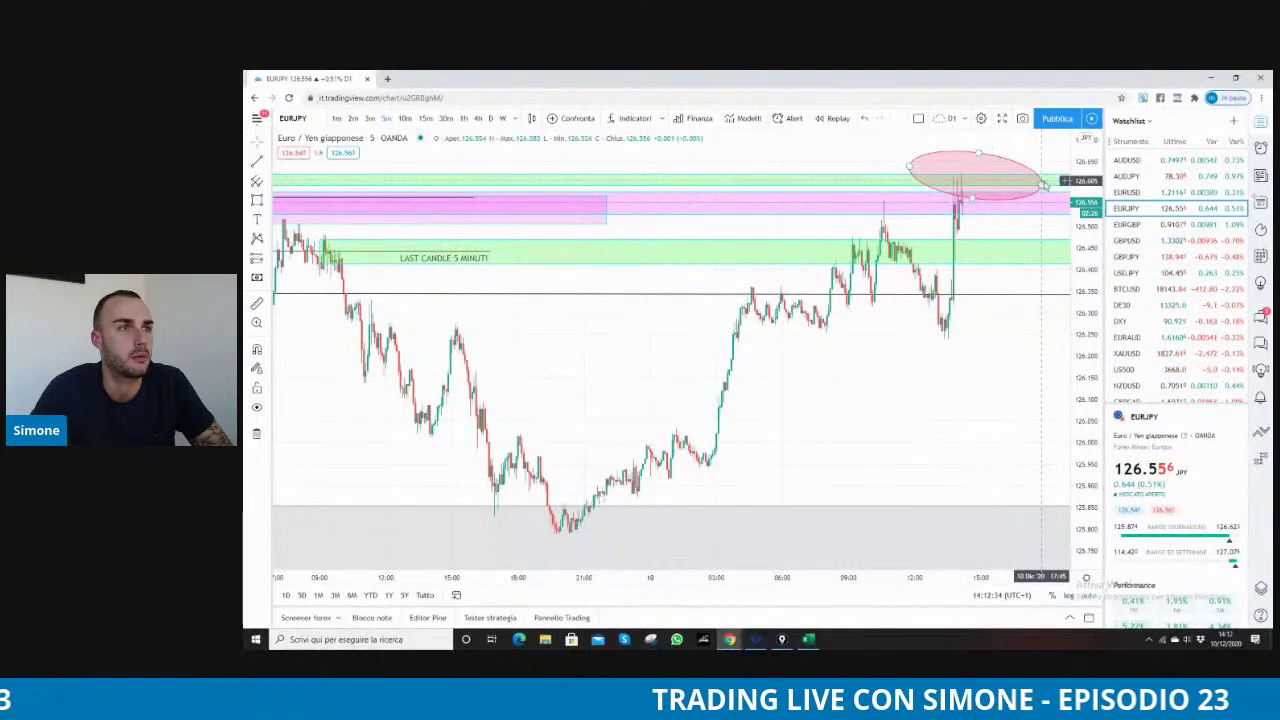
pyautogui.moveTo(1040, 179); pyautogui.dragTo(1015, 179)
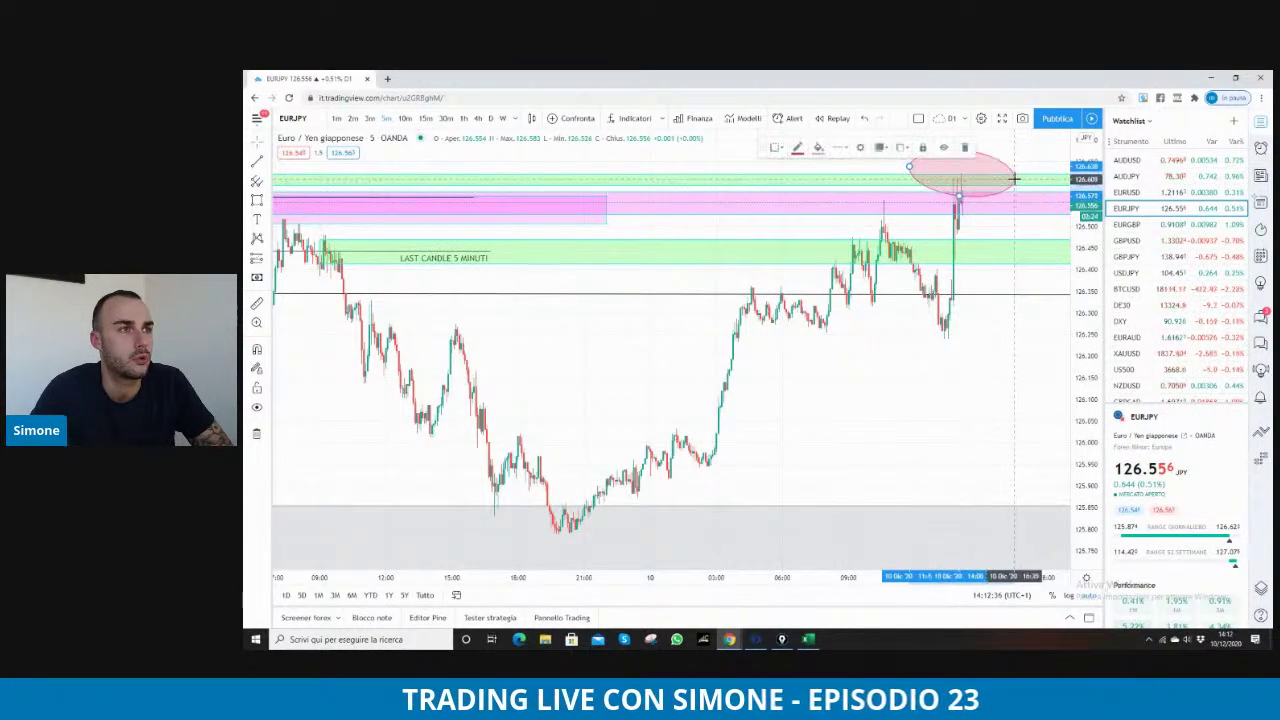
pyautogui.click(977, 292)
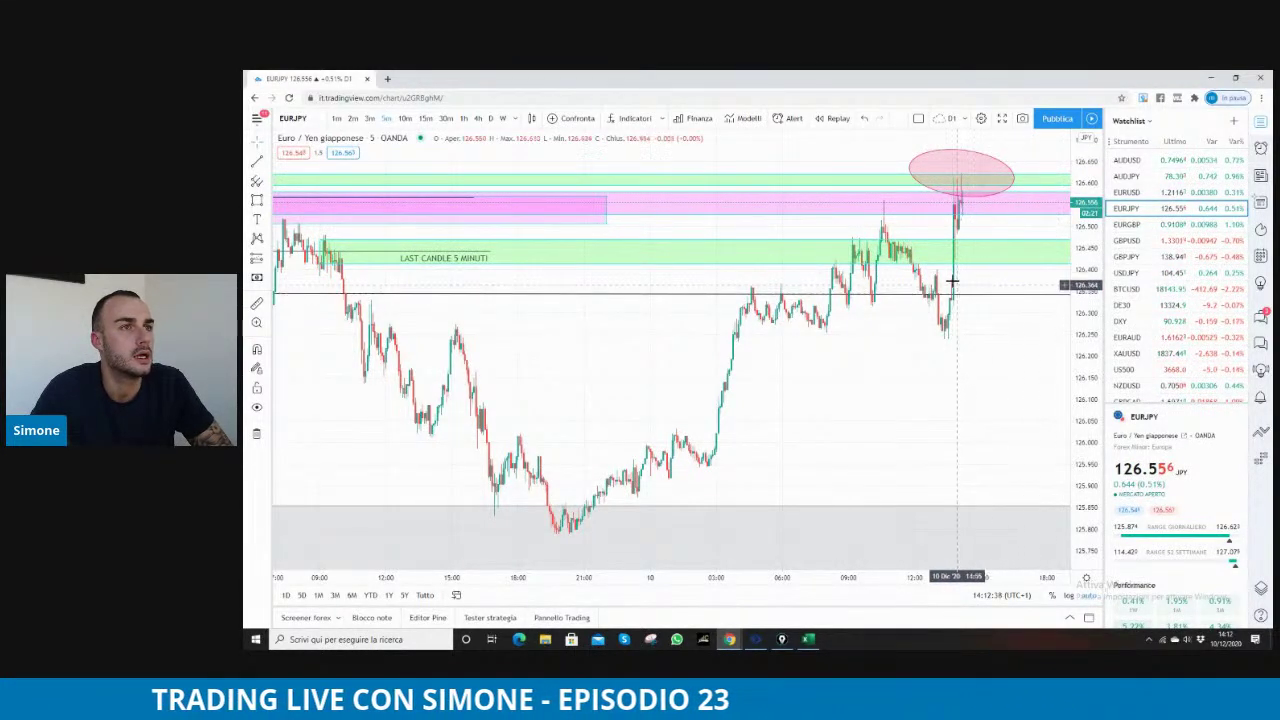
# Set the TradingView EURJPY chart to 15 minutes and switch to MetaTrader to examine its EURJPY 5-minute chart
pyautogui.click(425, 118)
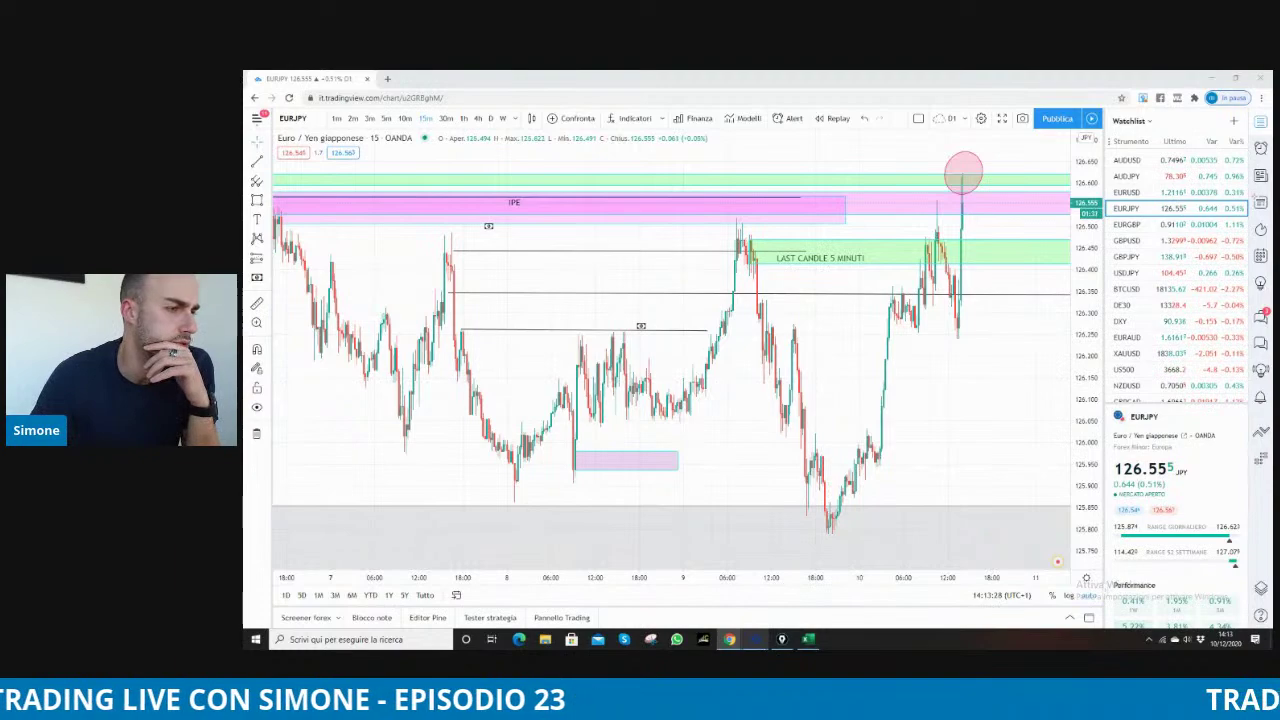
pyautogui.hotkey('alt', 'Tab')
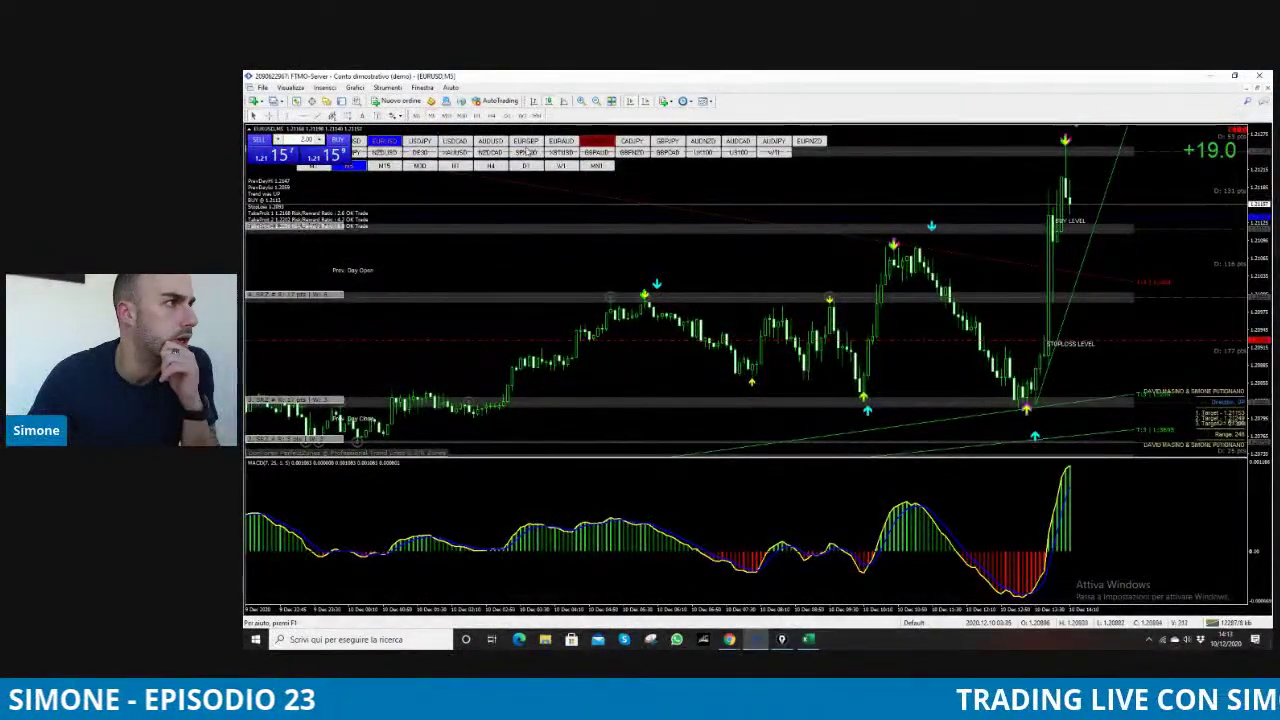
pyautogui.click(596, 142)
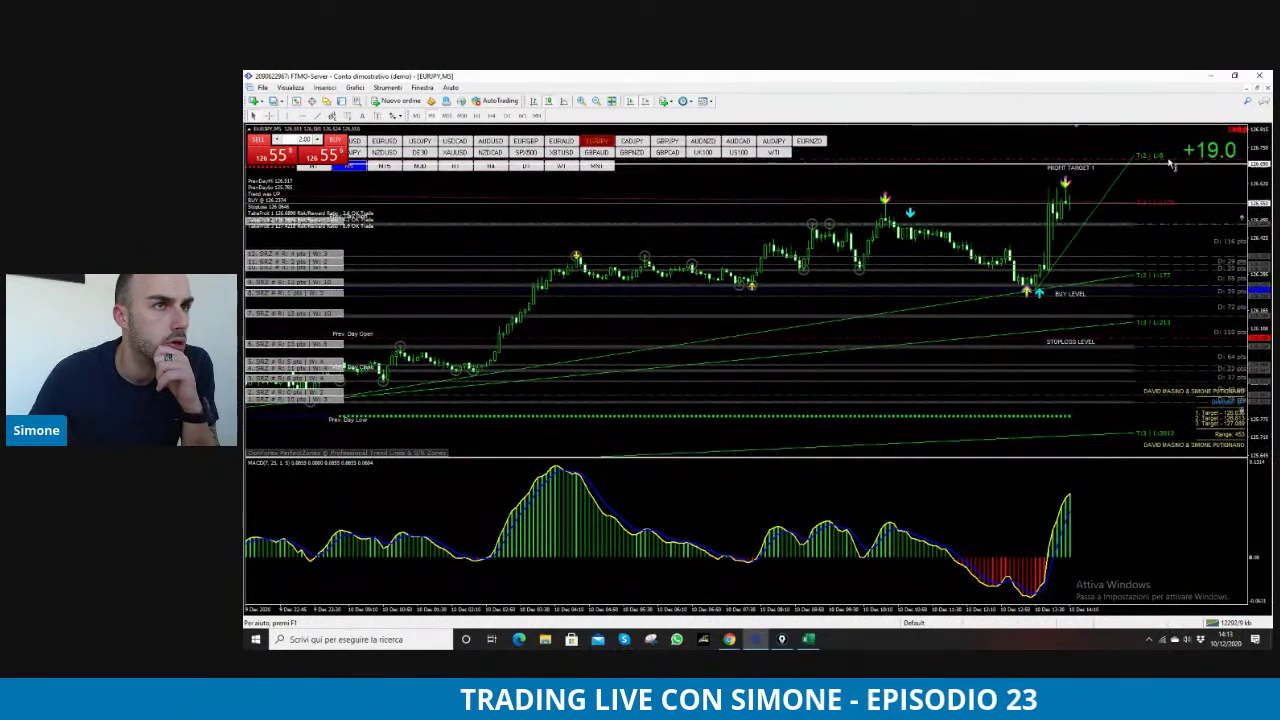
pyautogui.moveTo(1260, 215); pyautogui.dragTo(1218, 158)
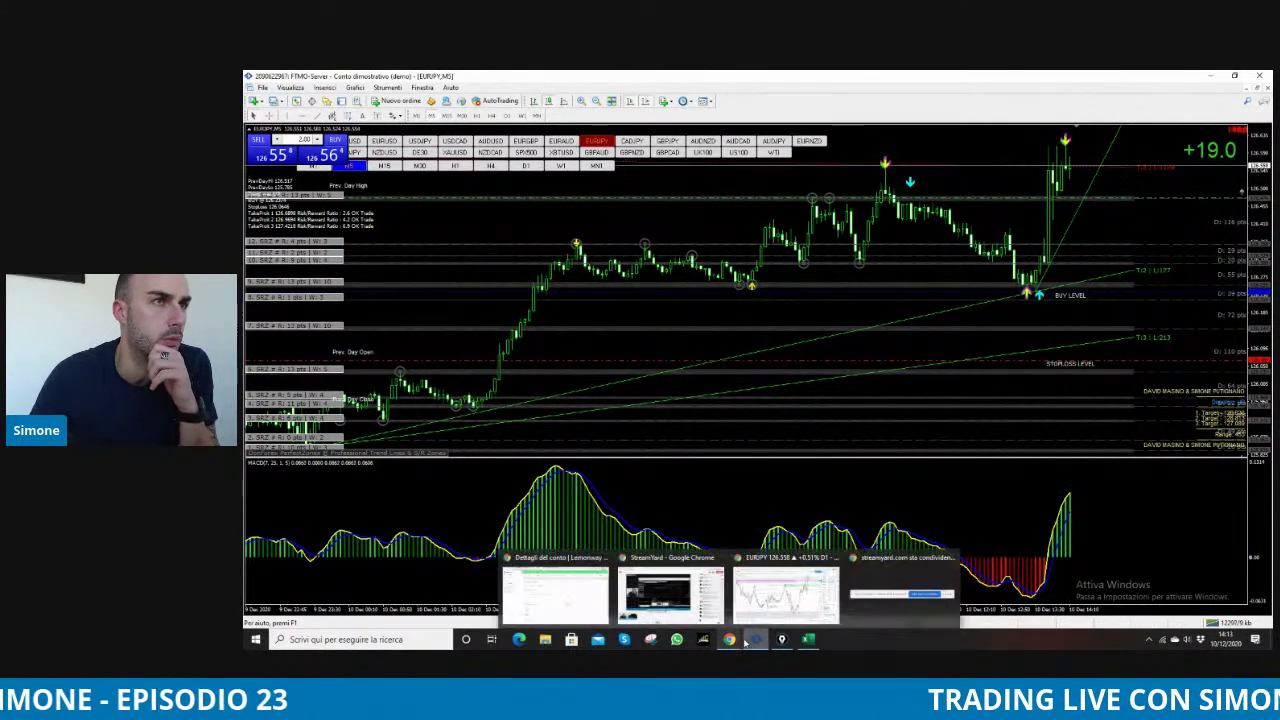
# Compare the EURUSD and EURJPY 15-minute charts in TradingView and switch back to the EURJPY chart in MetaTrader
pyautogui.moveTo(730, 642)
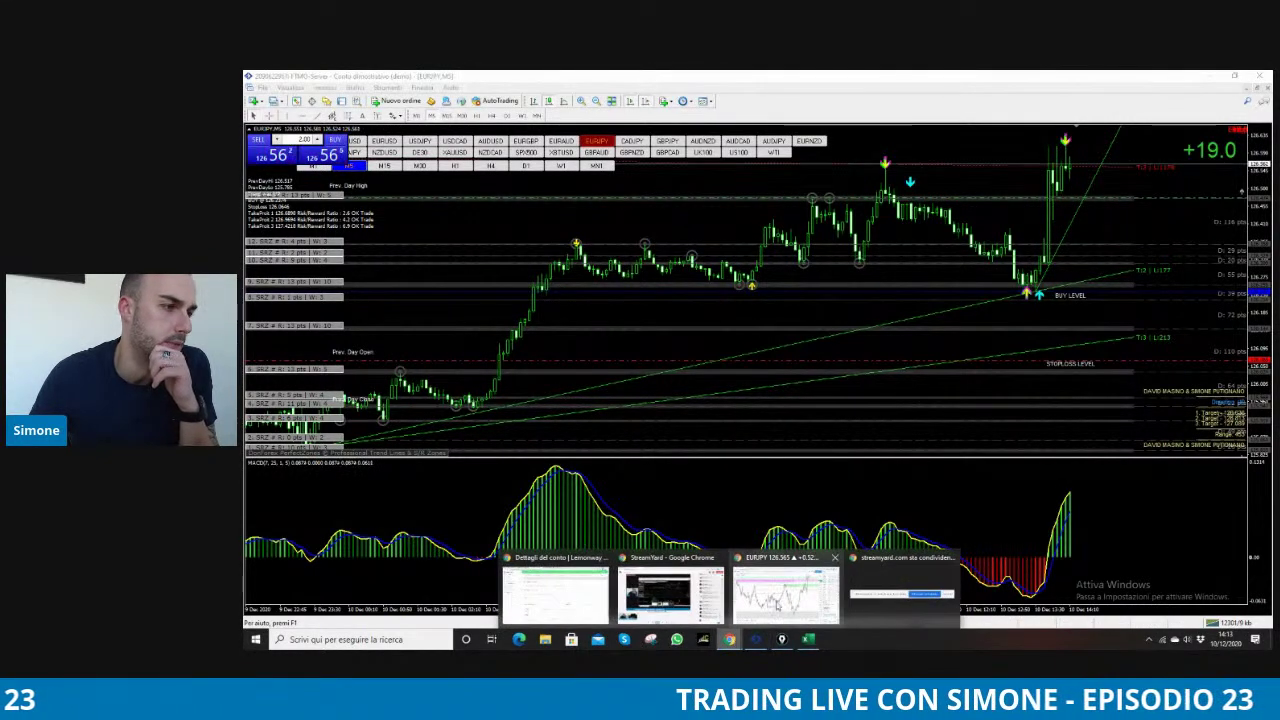
pyautogui.click(781, 590)
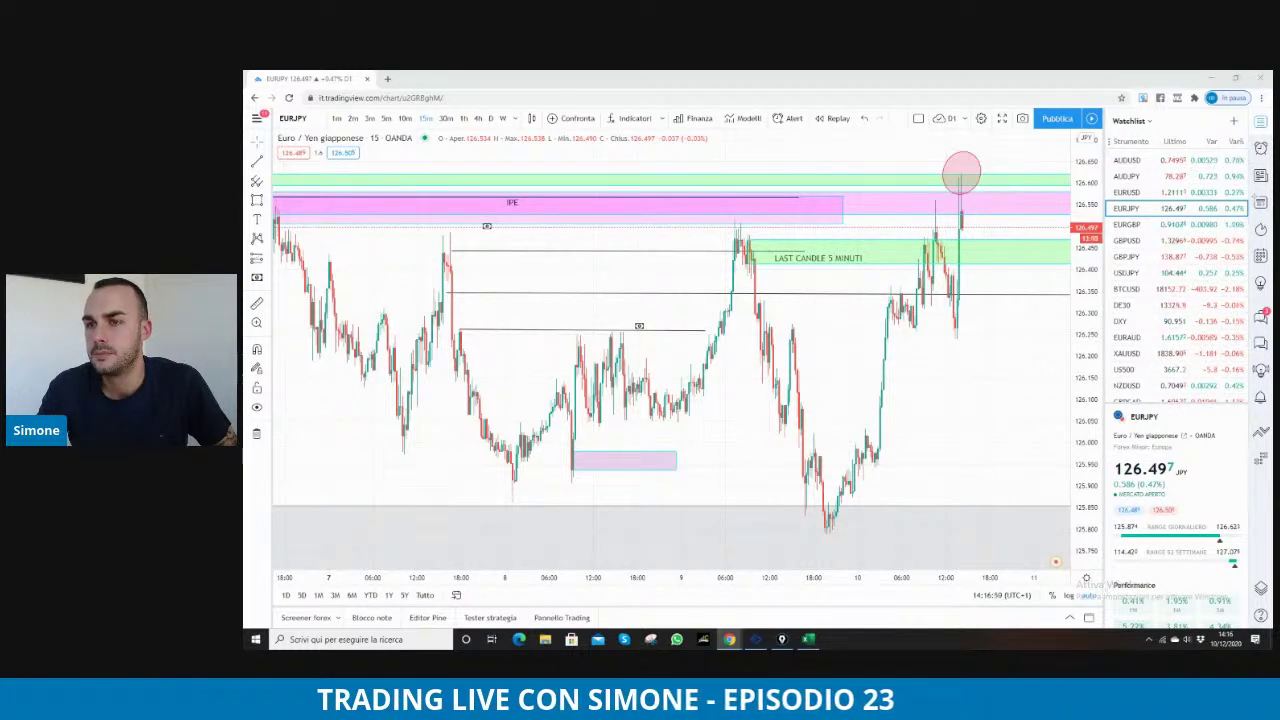
pyautogui.click(1160, 193)
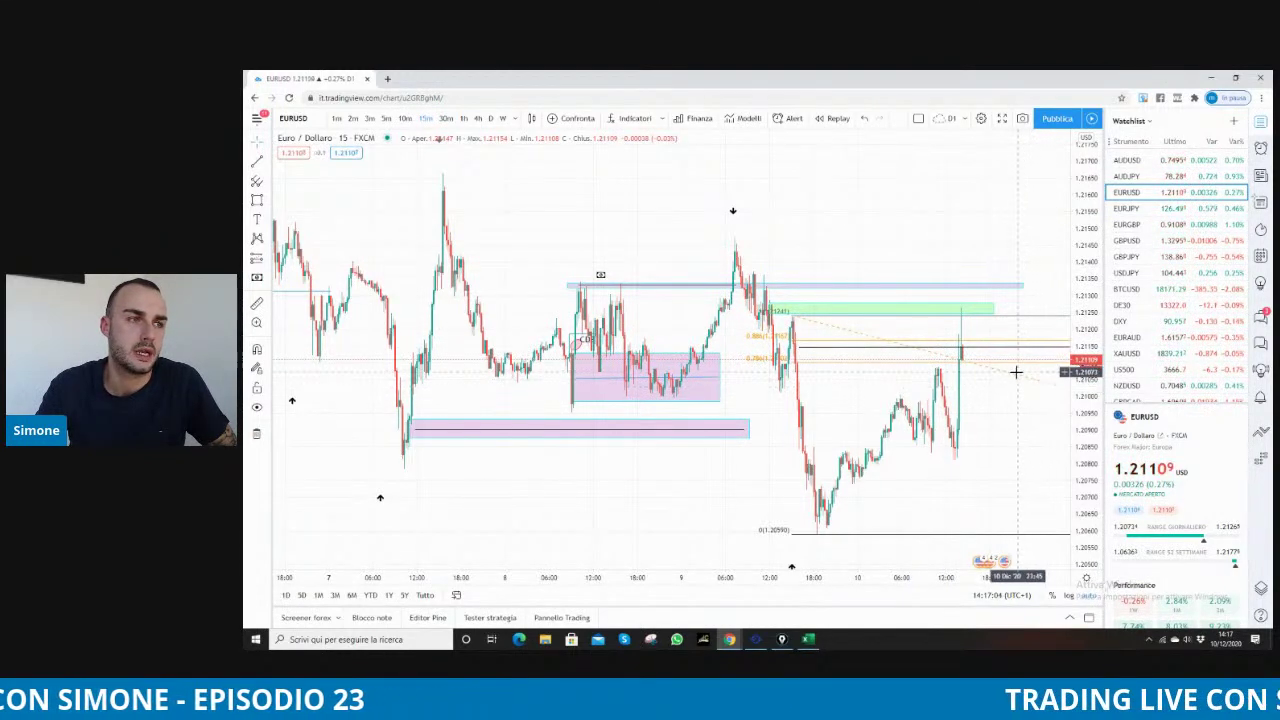
pyautogui.press('Down')
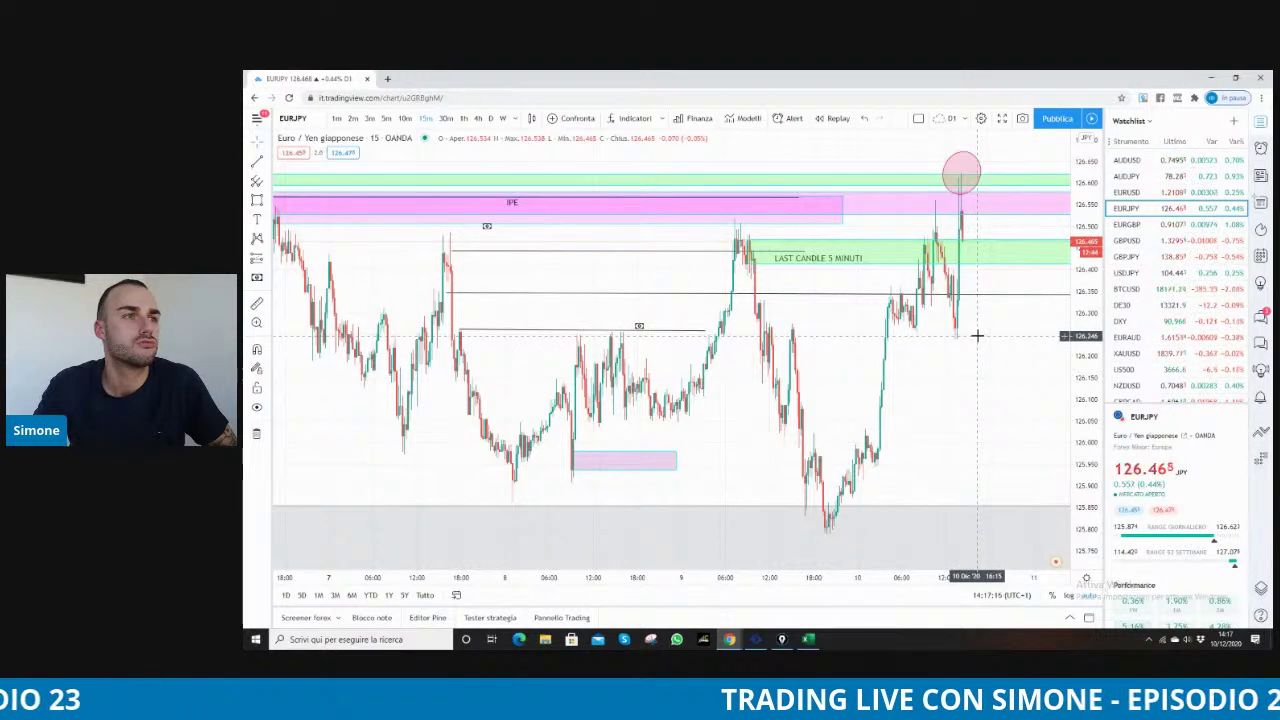
pyautogui.press('Up')
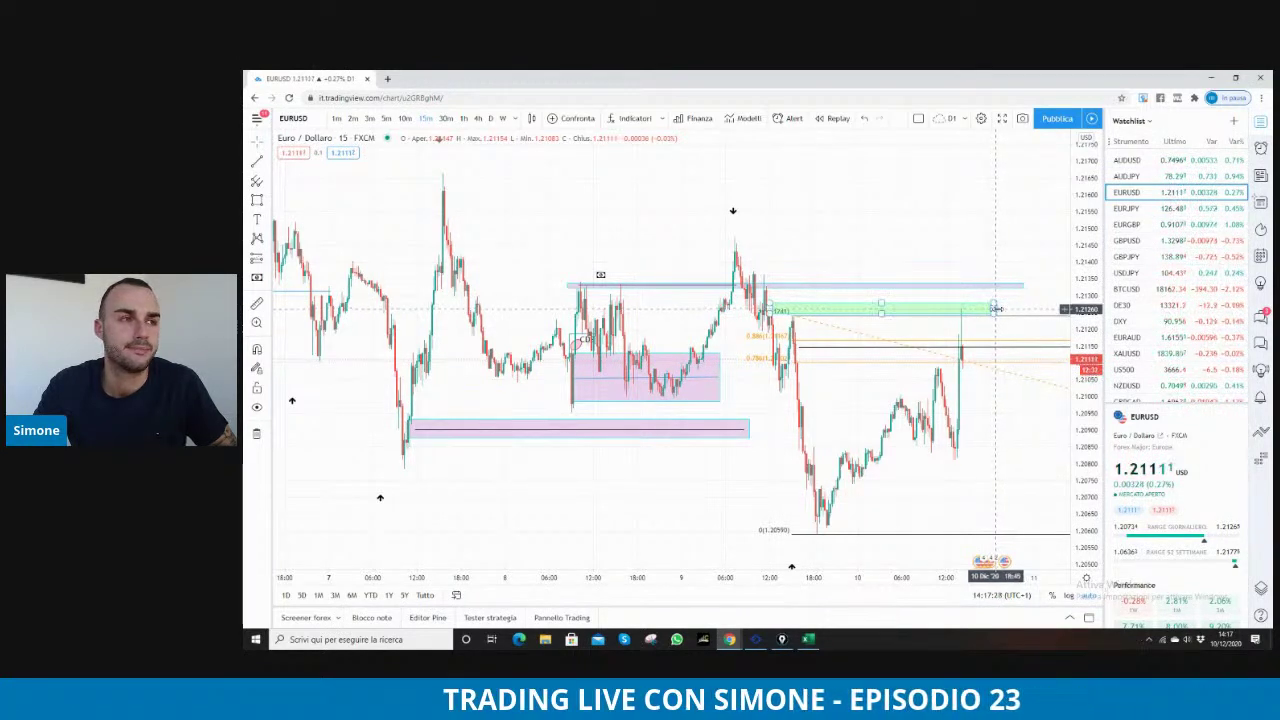
pyautogui.click(1163, 208)
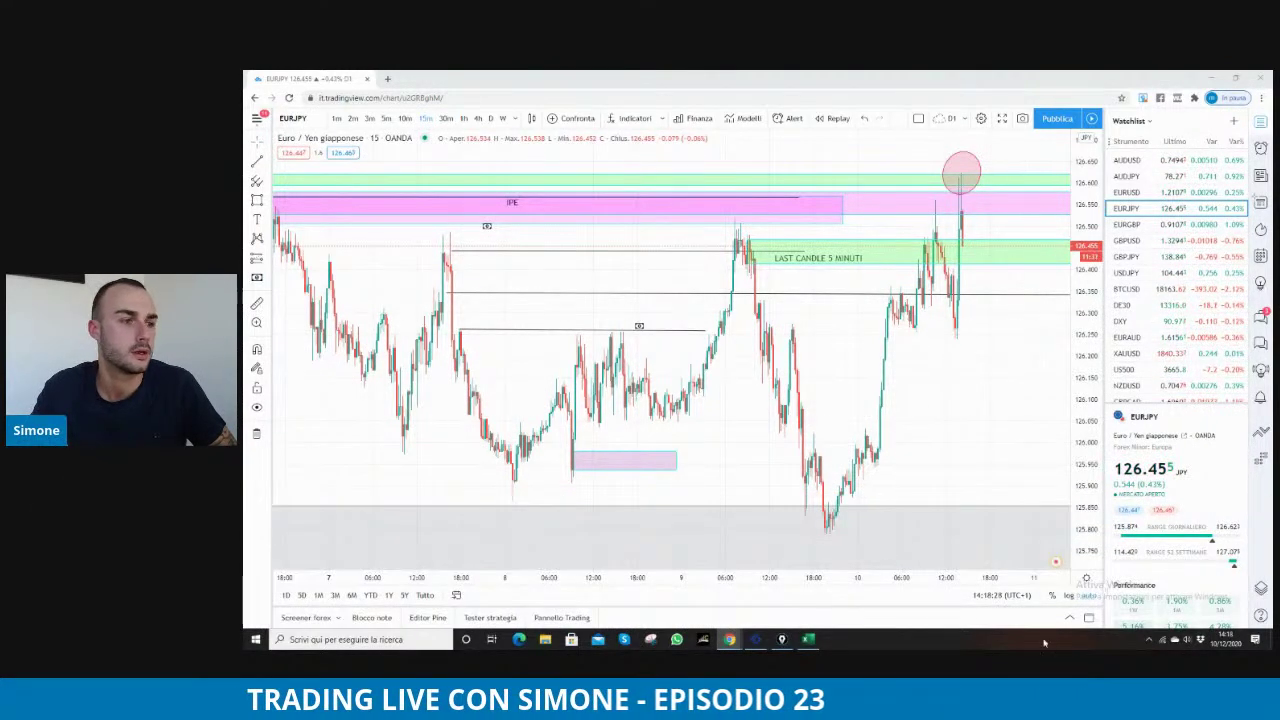
pyautogui.click(784, 641)
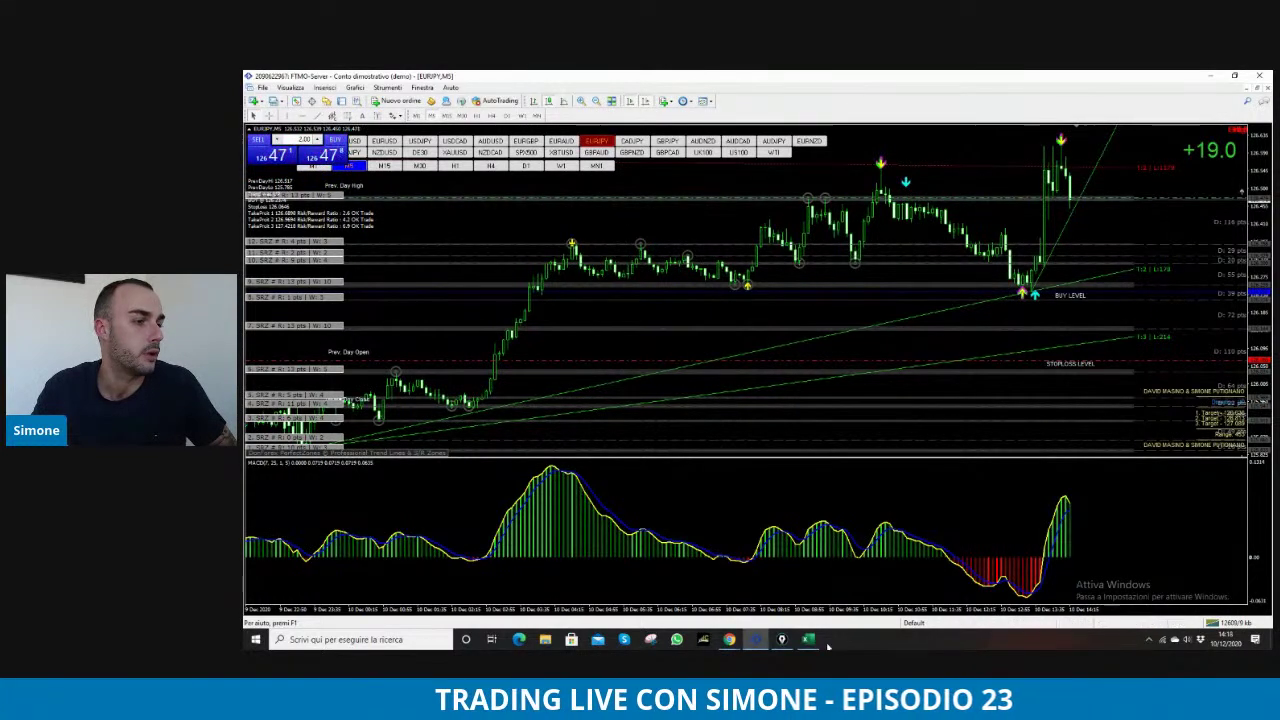
# Switch to TradingView and examine the EURUSD 15-minute chart around the latest candles
pyautogui.click(729, 639)
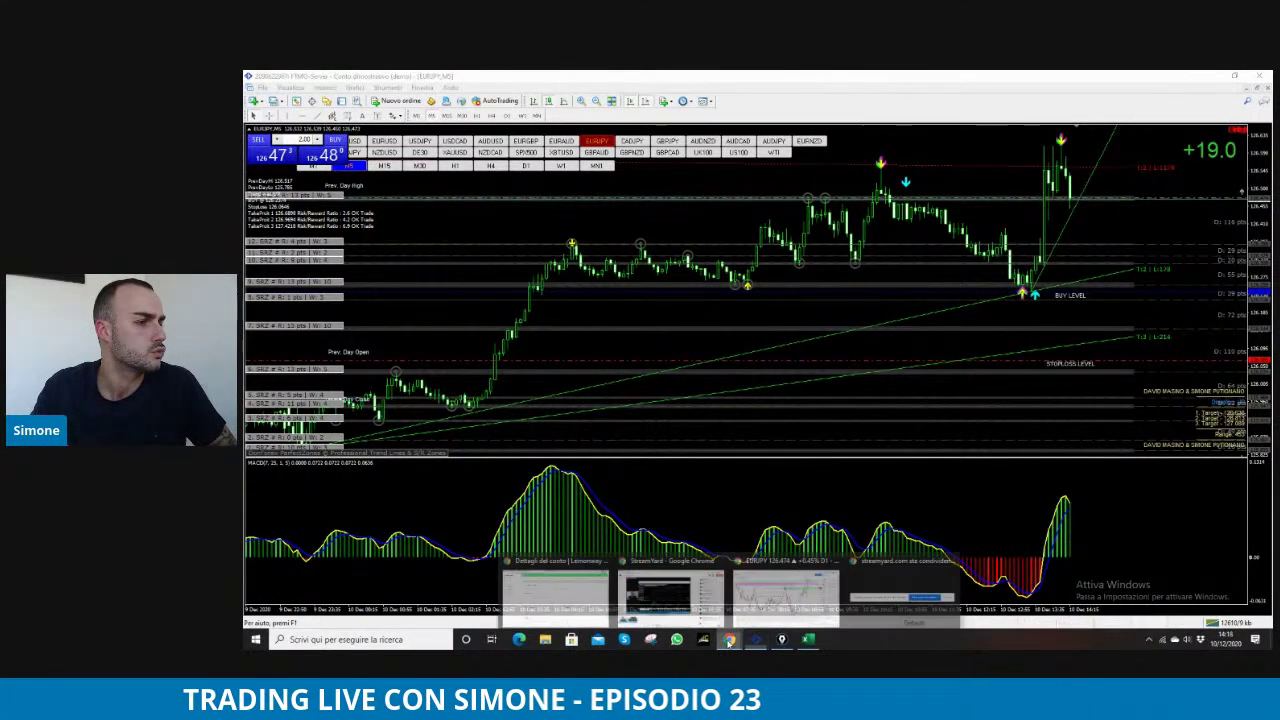
pyautogui.click(785, 595)
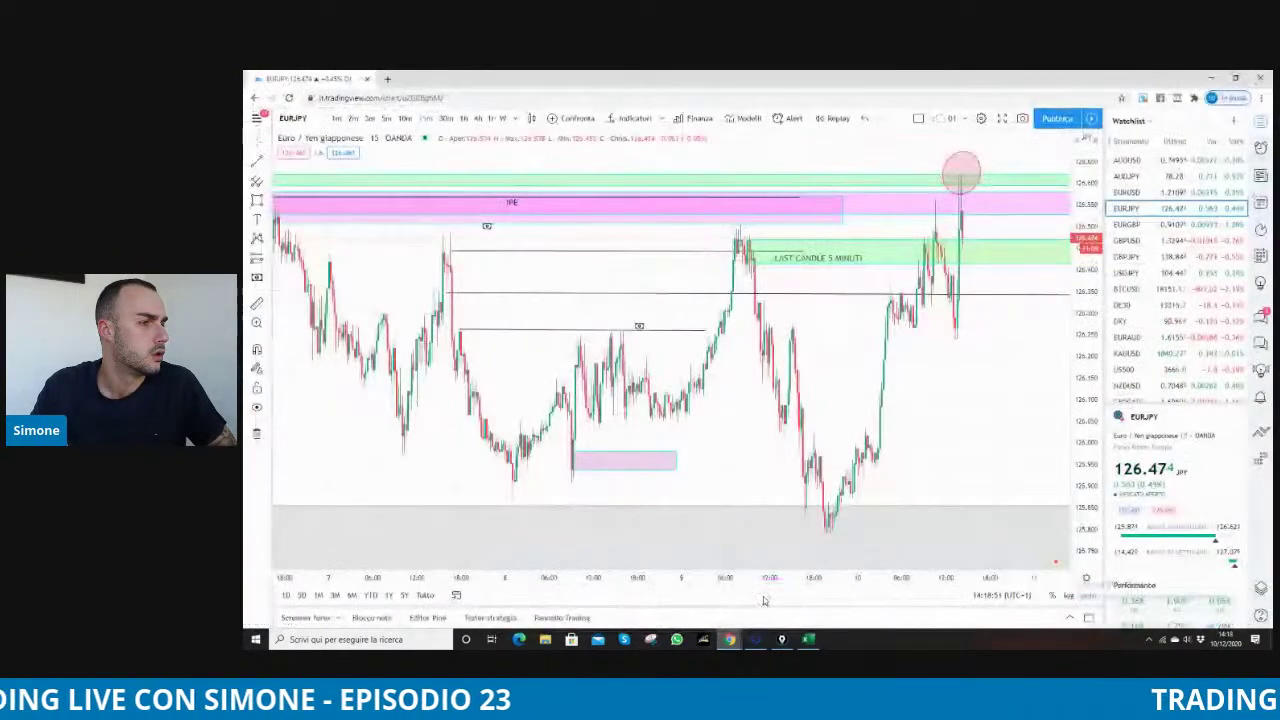
pyautogui.click(1127, 193)
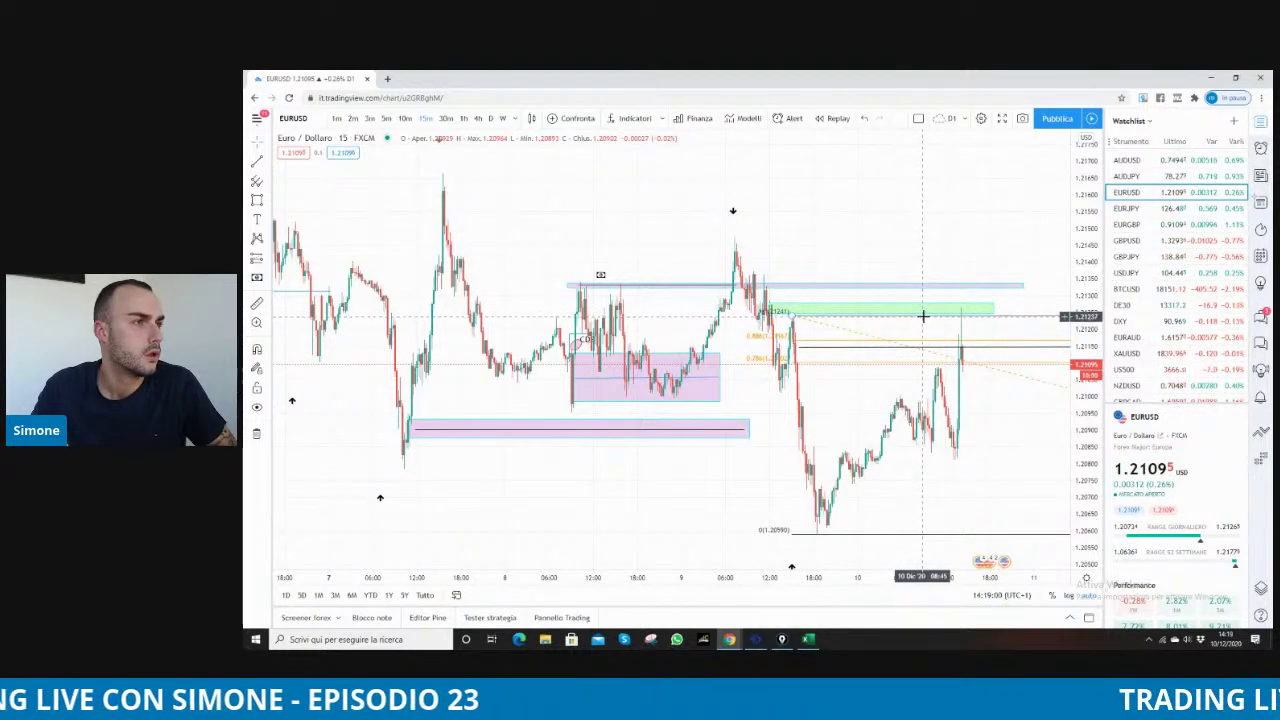
pyautogui.scroll(3, 1012, 297)
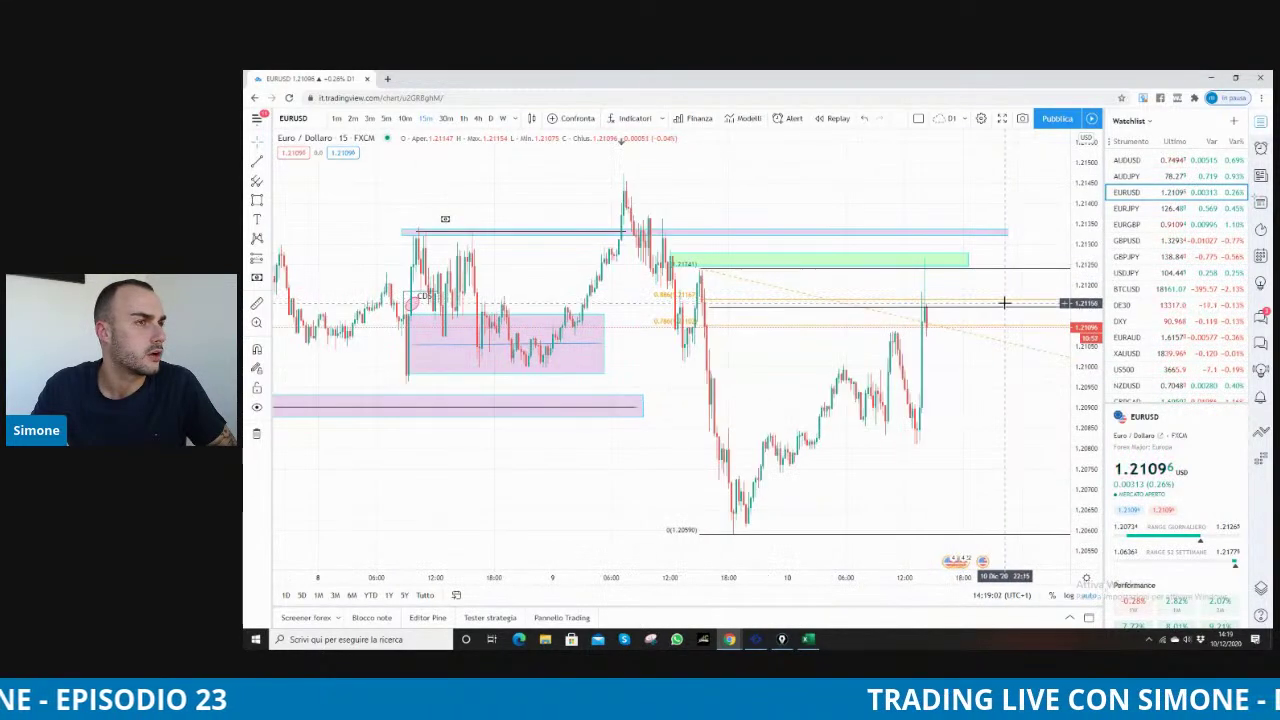
pyautogui.scroll(2, 1004, 302)
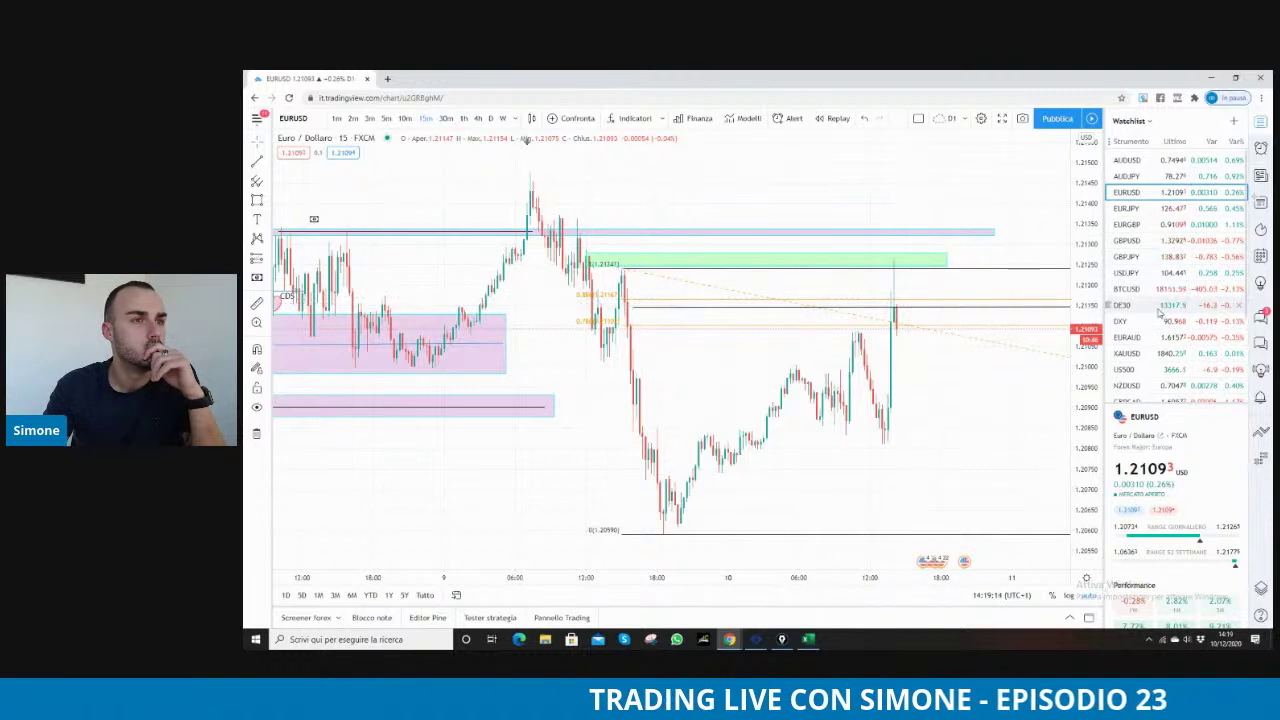
pyautogui.scroll(-2, 1160, 312)
pyautogui.scroll(1, 1158, 313)
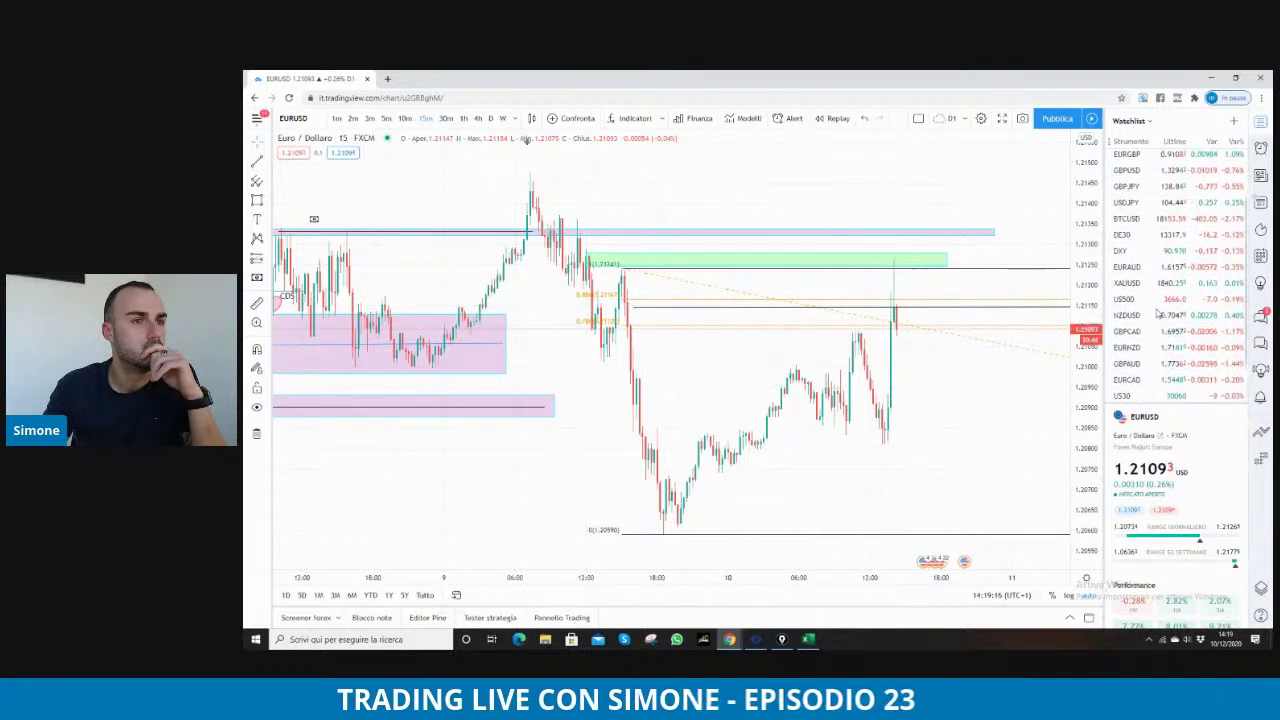
pyautogui.scroll(2, 1157, 313)
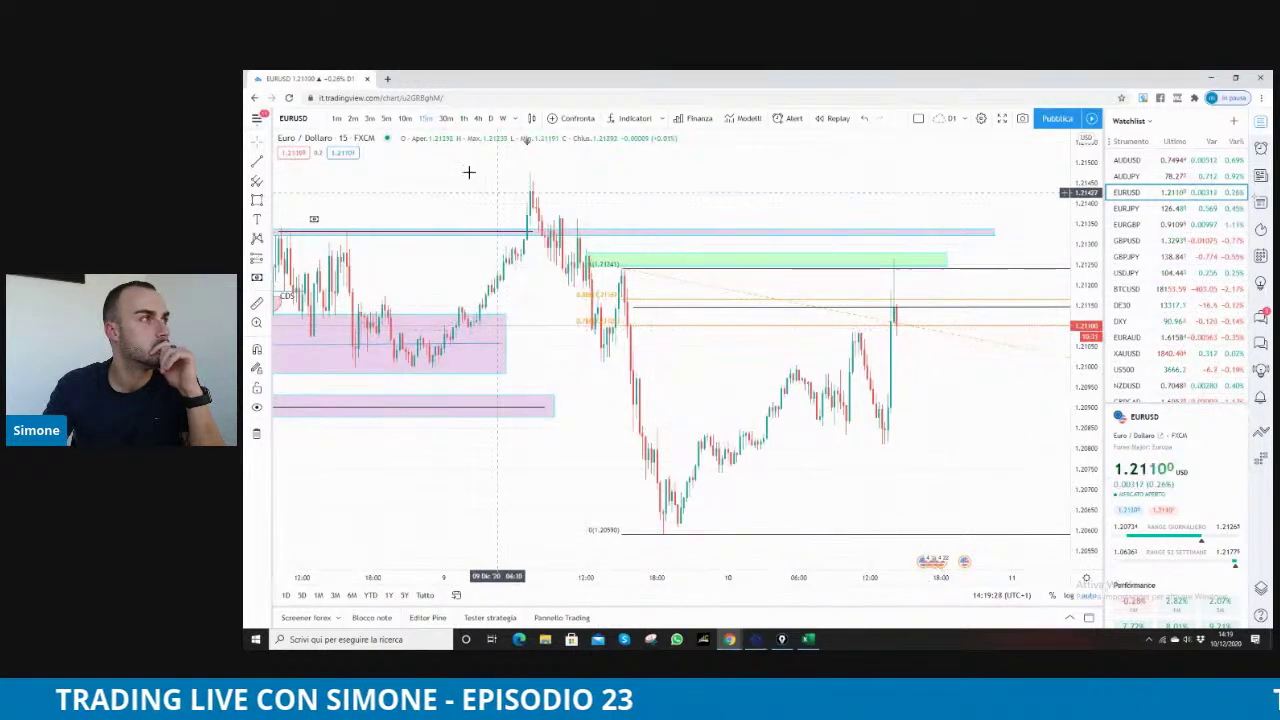
# View the EURUSD chart at 30 minutes, set it to 5 minutes, and delete its Fibonacci retracement
pyautogui.click(445, 118)
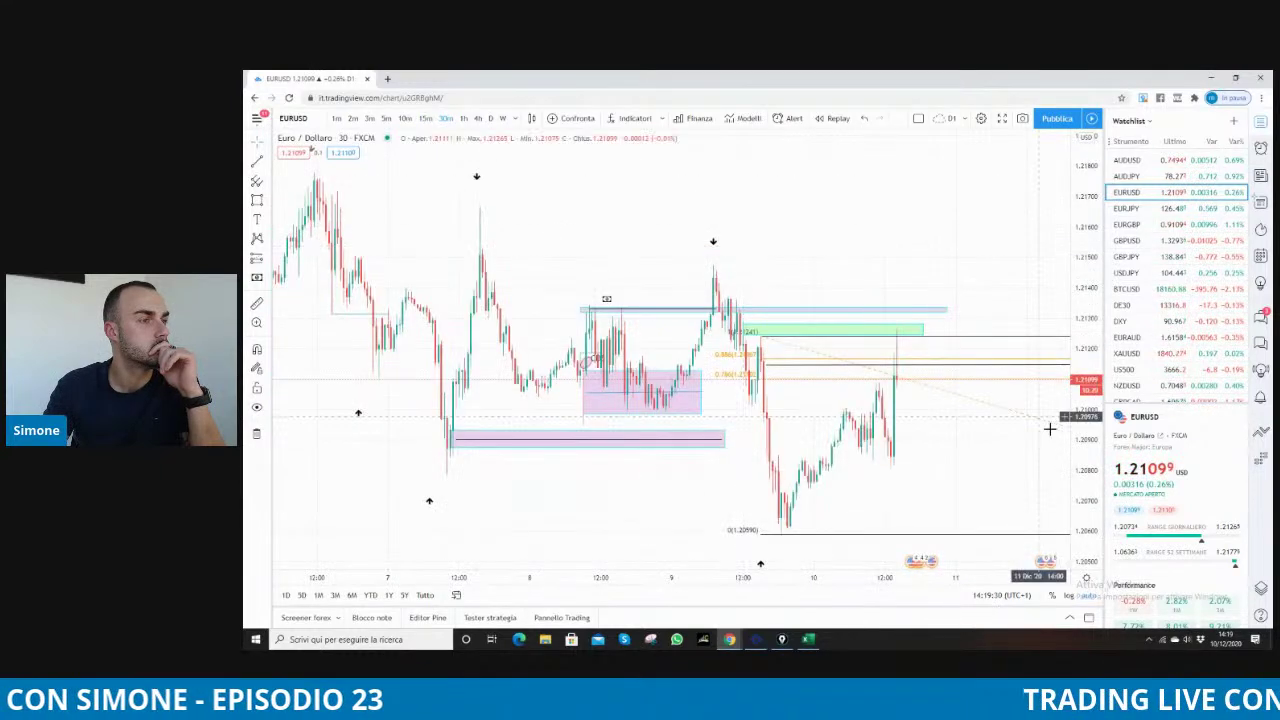
pyautogui.click(386, 118)
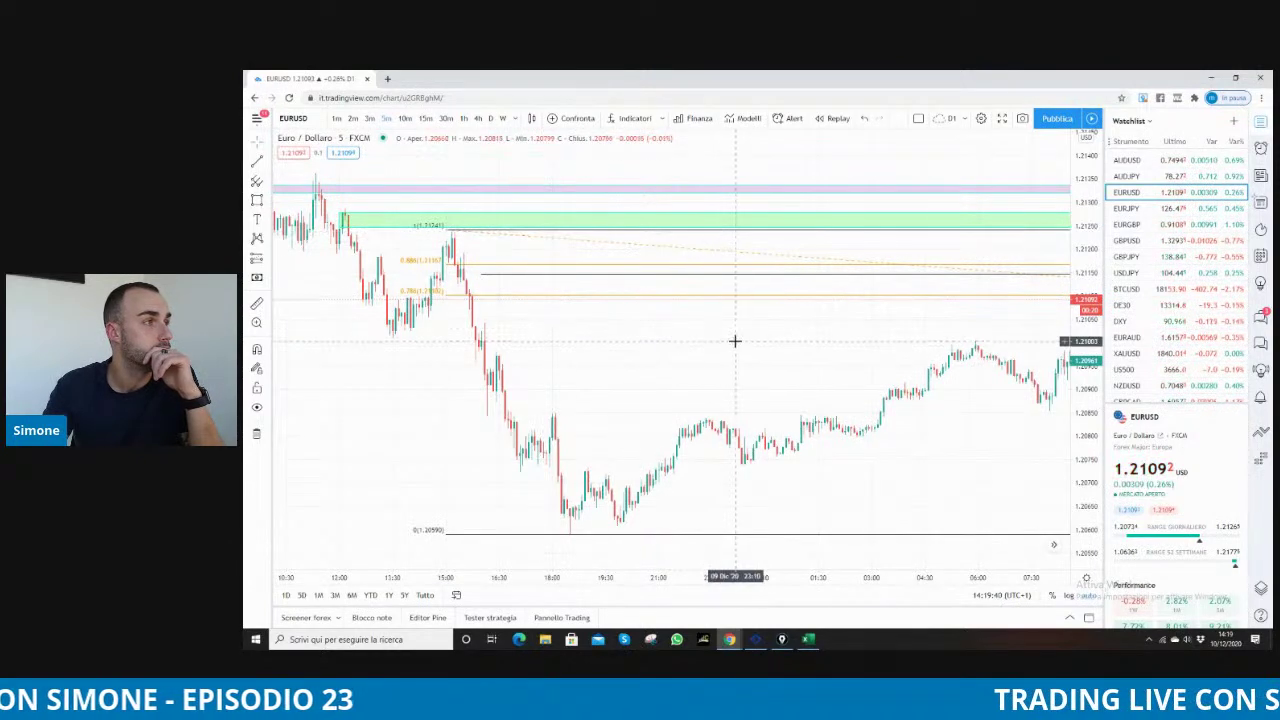
pyautogui.click(823, 227)
pyautogui.click(945, 152)
pyautogui.hscroll(5, 960, 340)
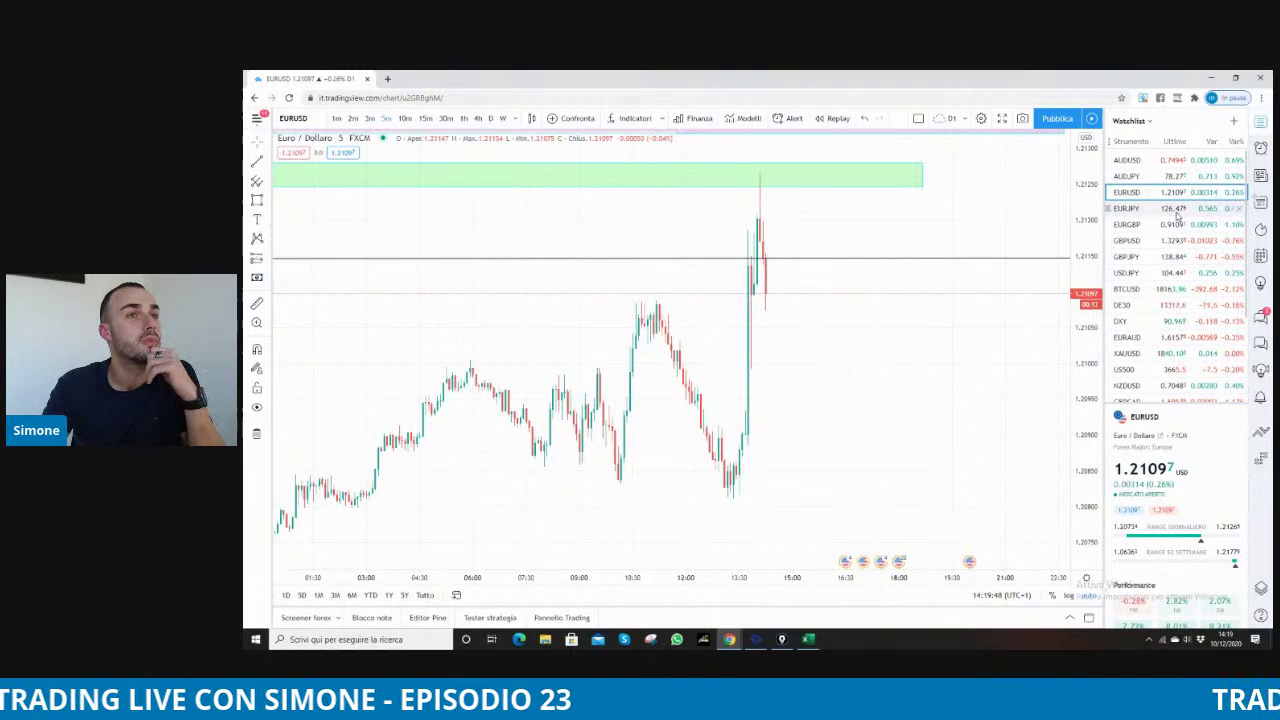
# Display the EURJPY chart and set its timeframe to 30 minutes
pyautogui.click(1150, 208)
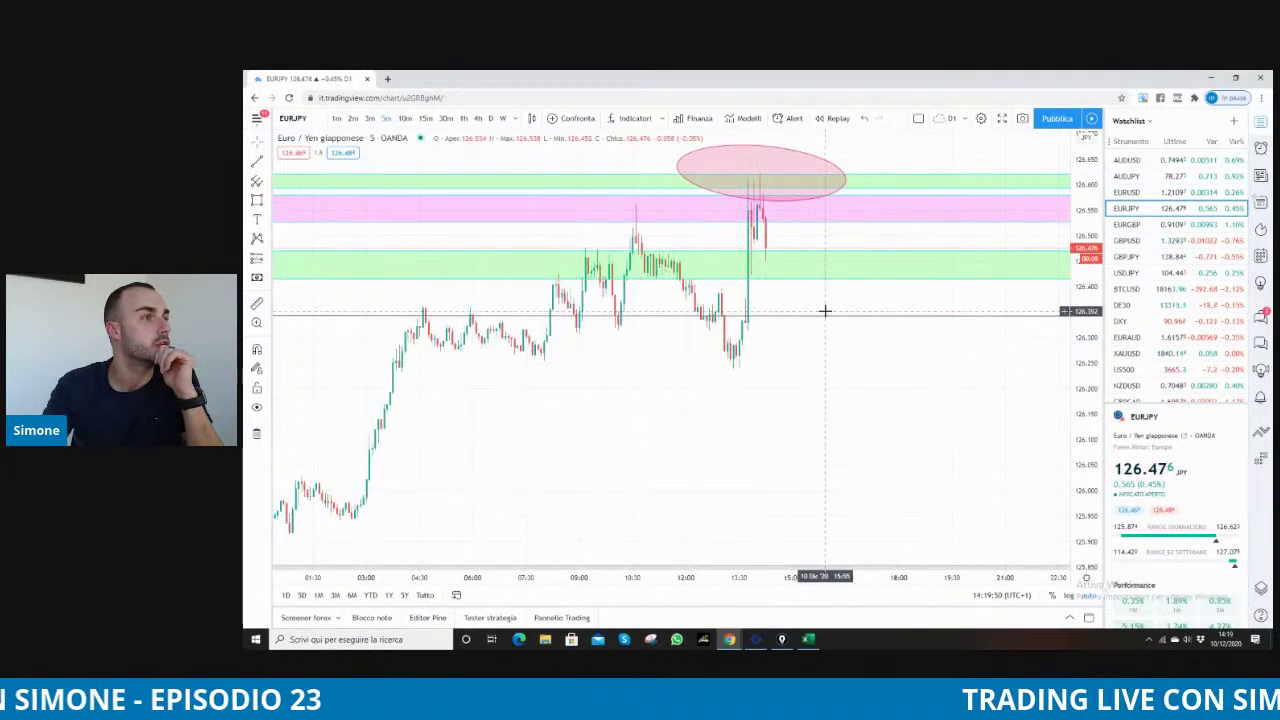
pyautogui.write('30')
pyautogui.press('Return')
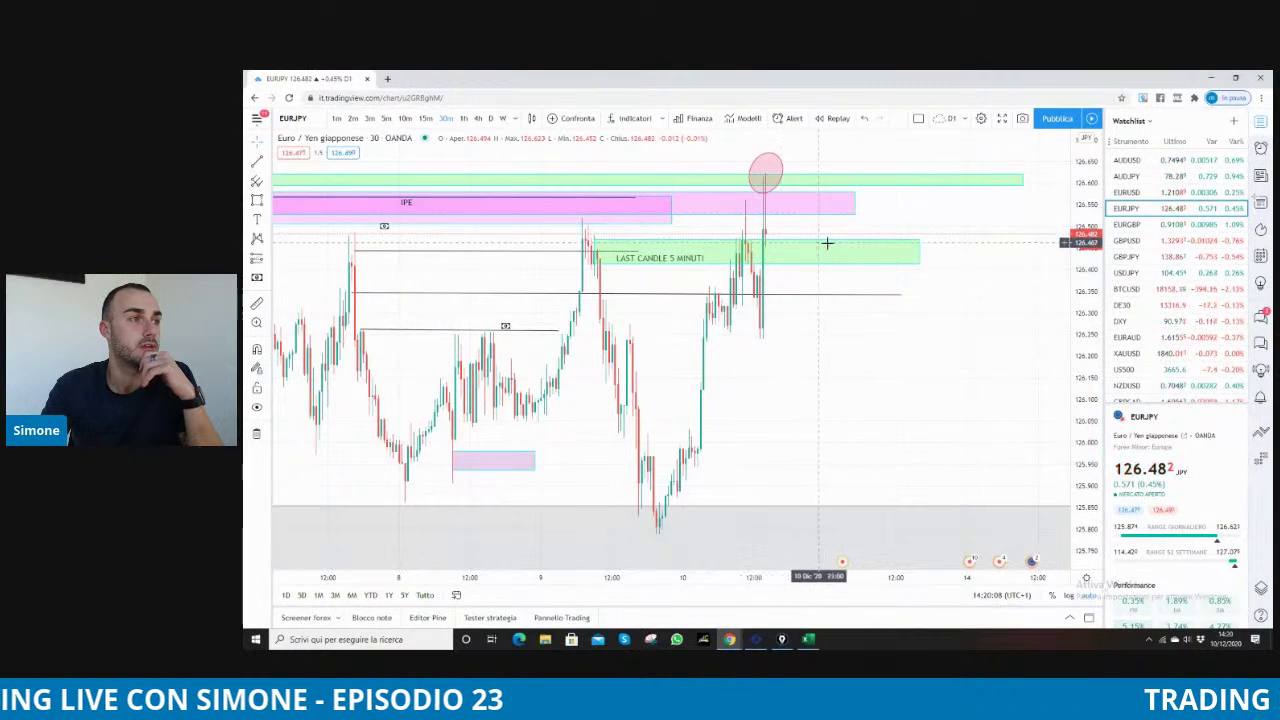
pyautogui.moveTo(931, 211); pyautogui.dragTo(980, 217)
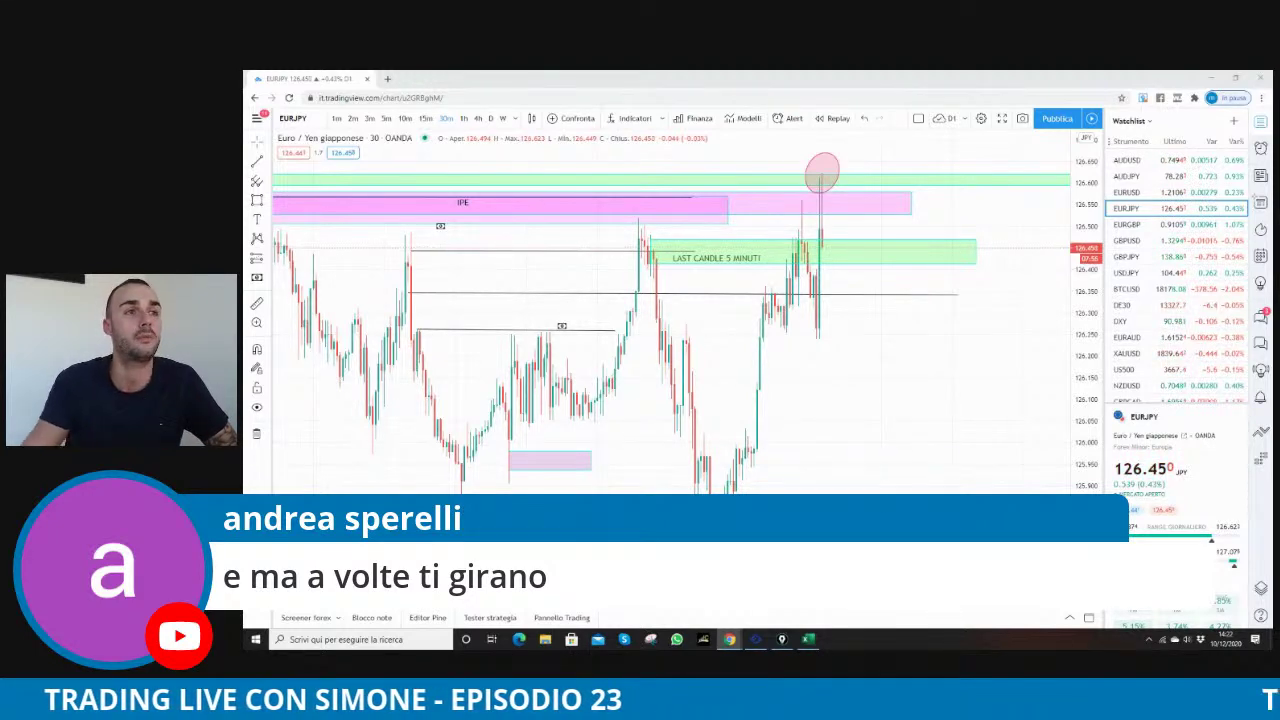
# Examine the USDCAD 30-minute chart and return to the EURJPY chart
pyautogui.scroll(-2, 1186, 312)
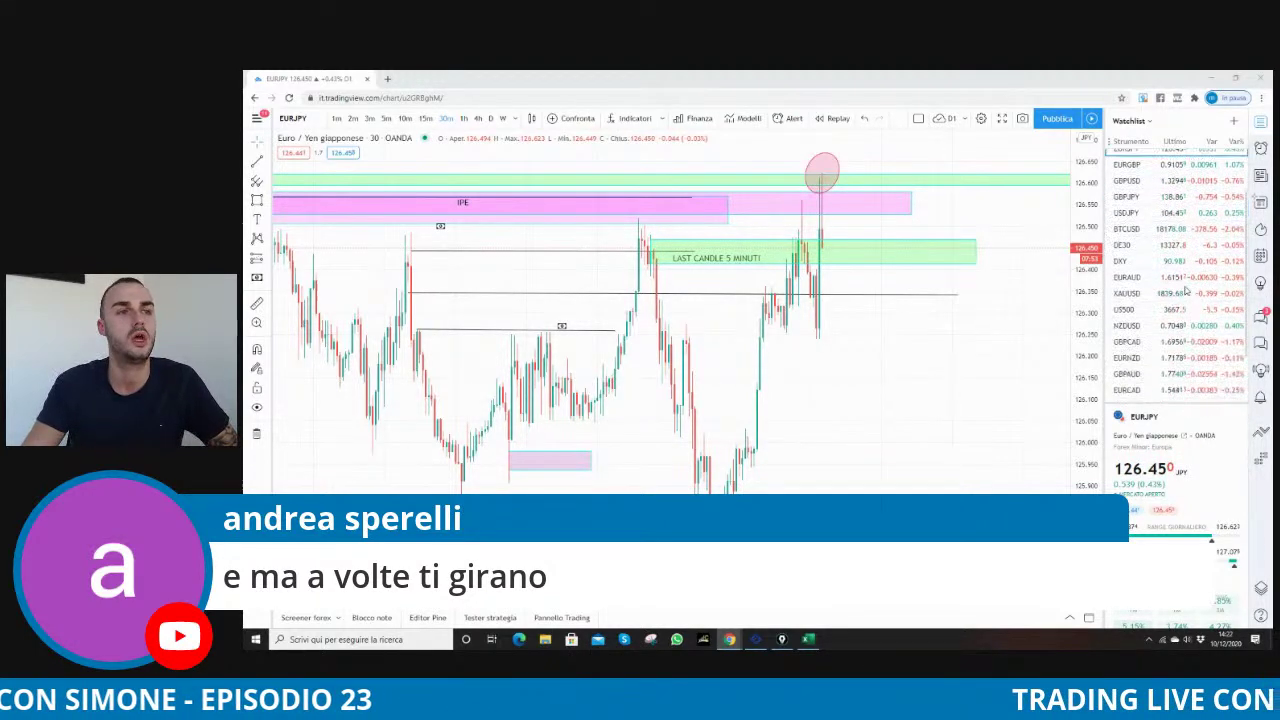
pyautogui.click(1170, 374)
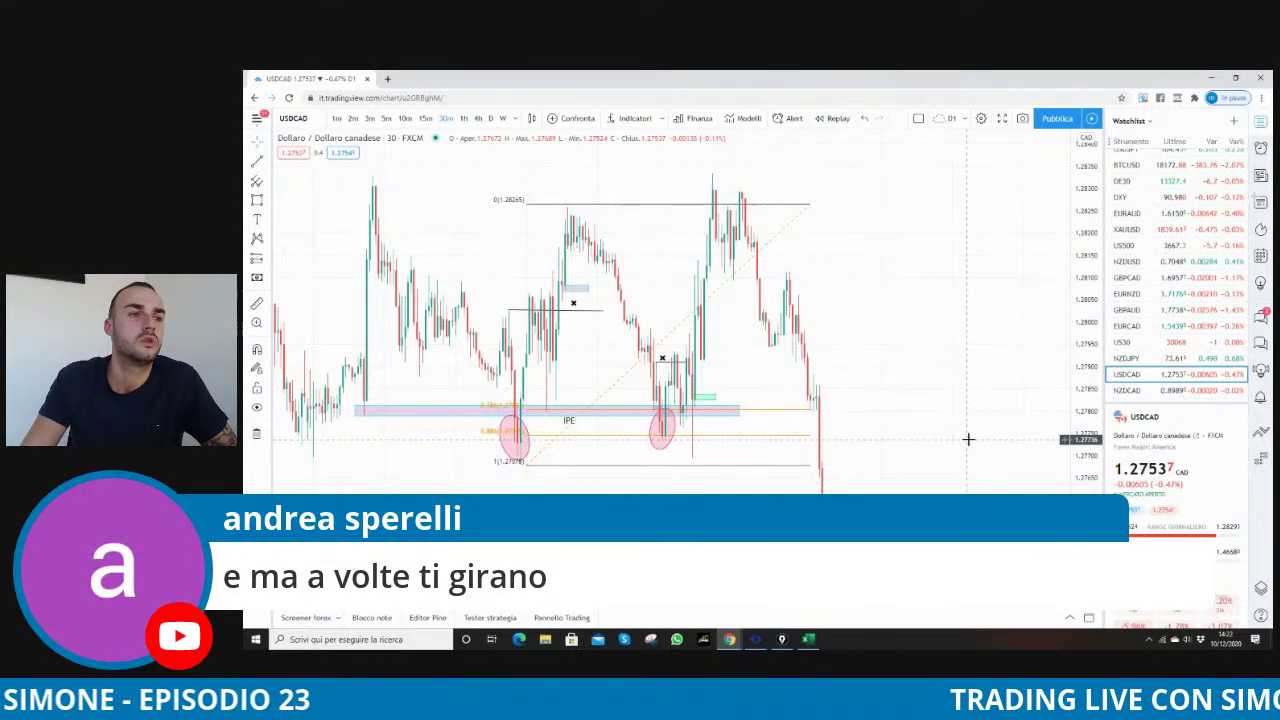
pyautogui.scroll(3, 1146, 289)
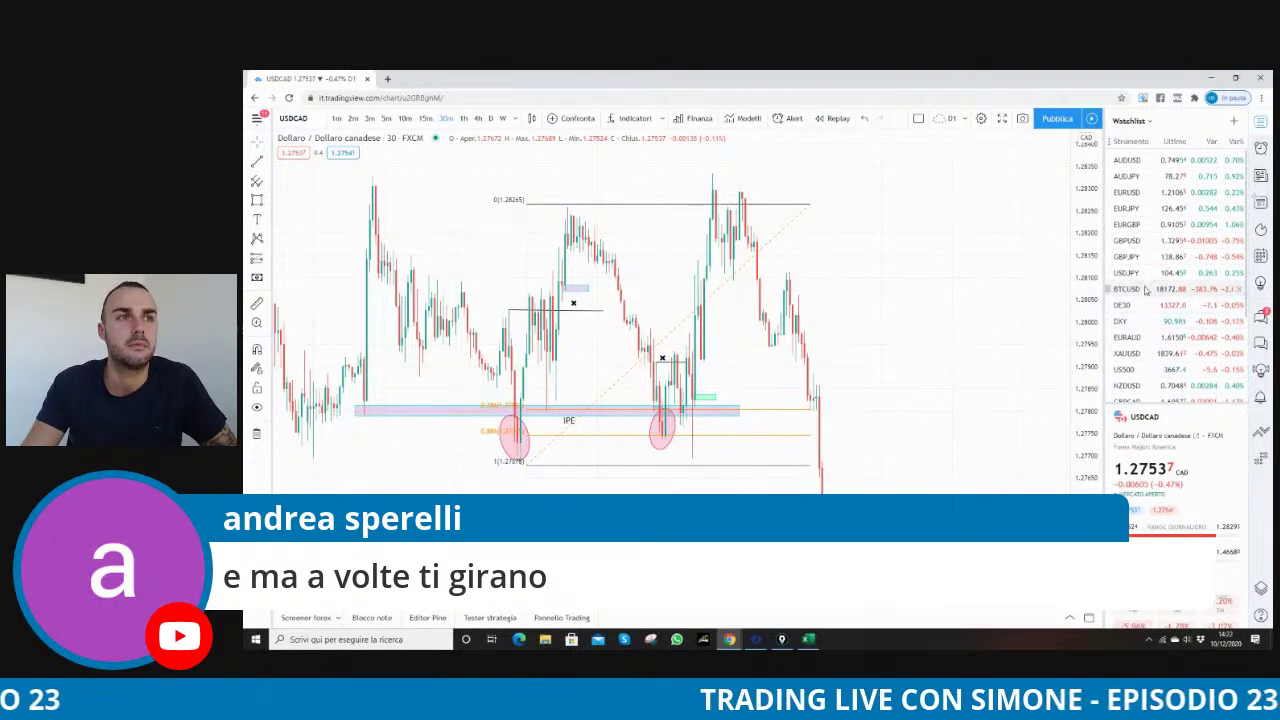
pyautogui.click(1127, 208)
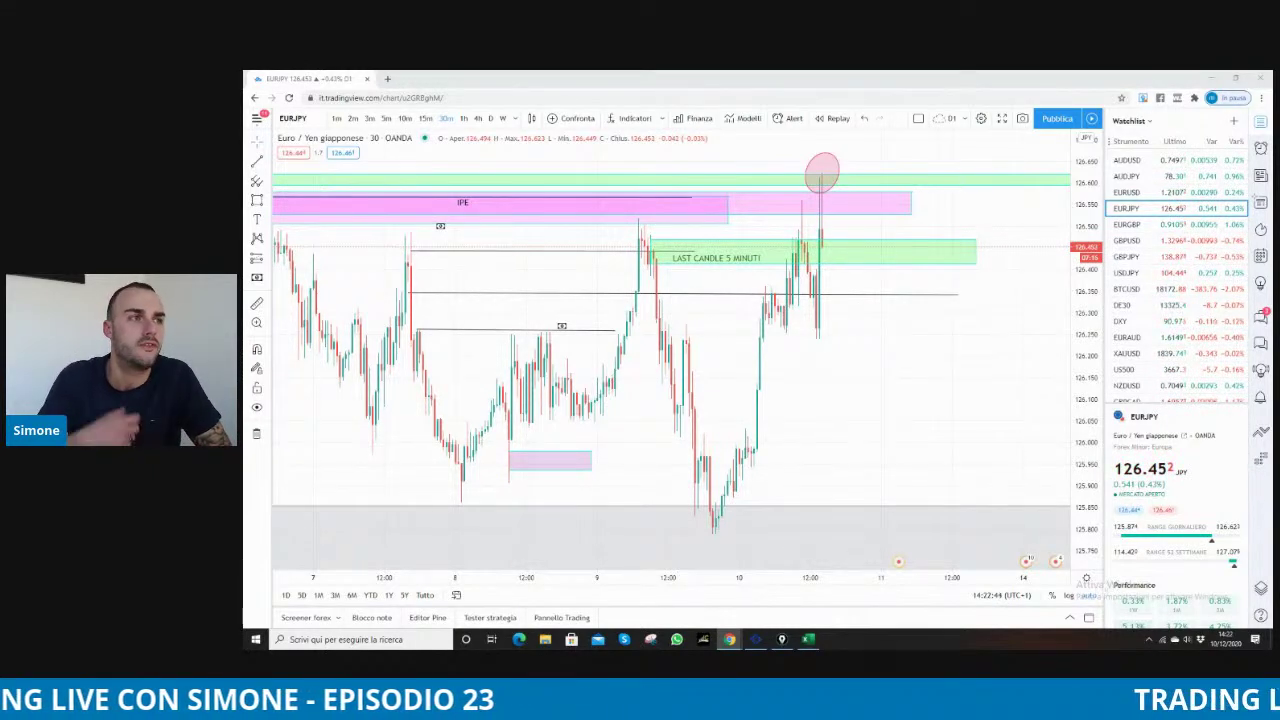
# Draw a Fibonacci retracement on the EURUSD chart from the 9 December high at about 1.21239 down to about 1.20592
pyautogui.click(1147, 191)
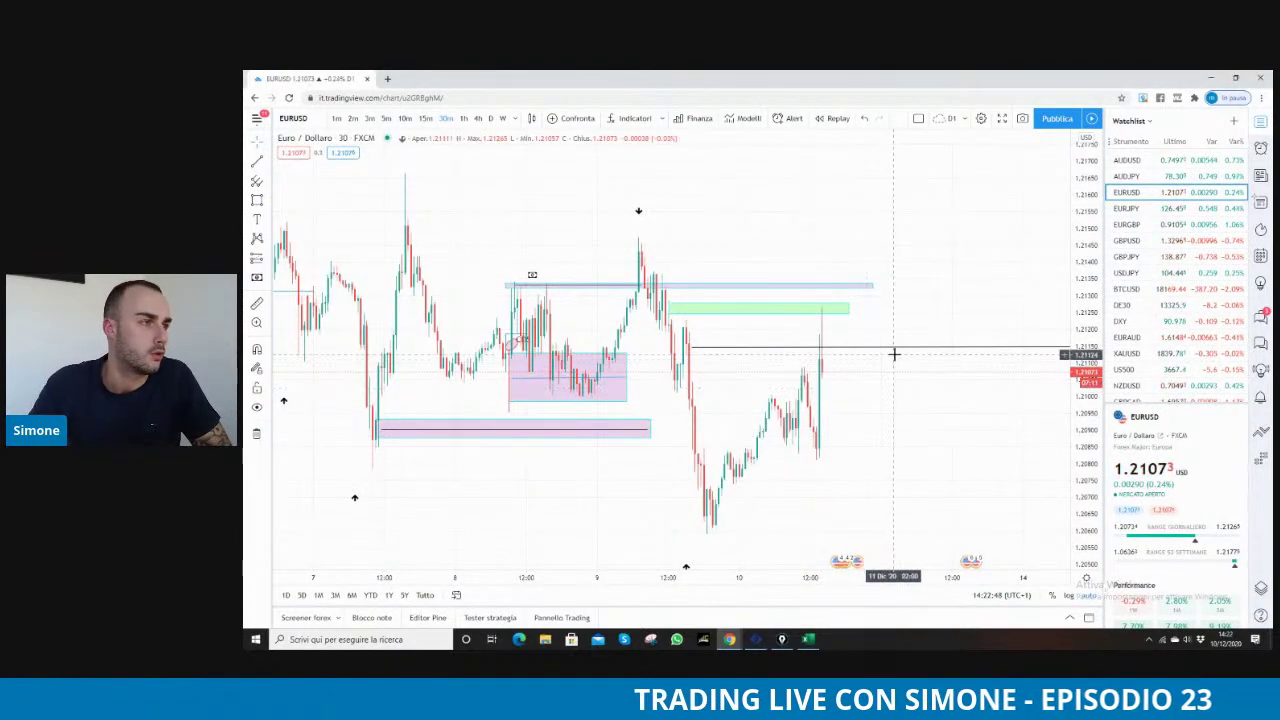
pyautogui.click(266, 185)
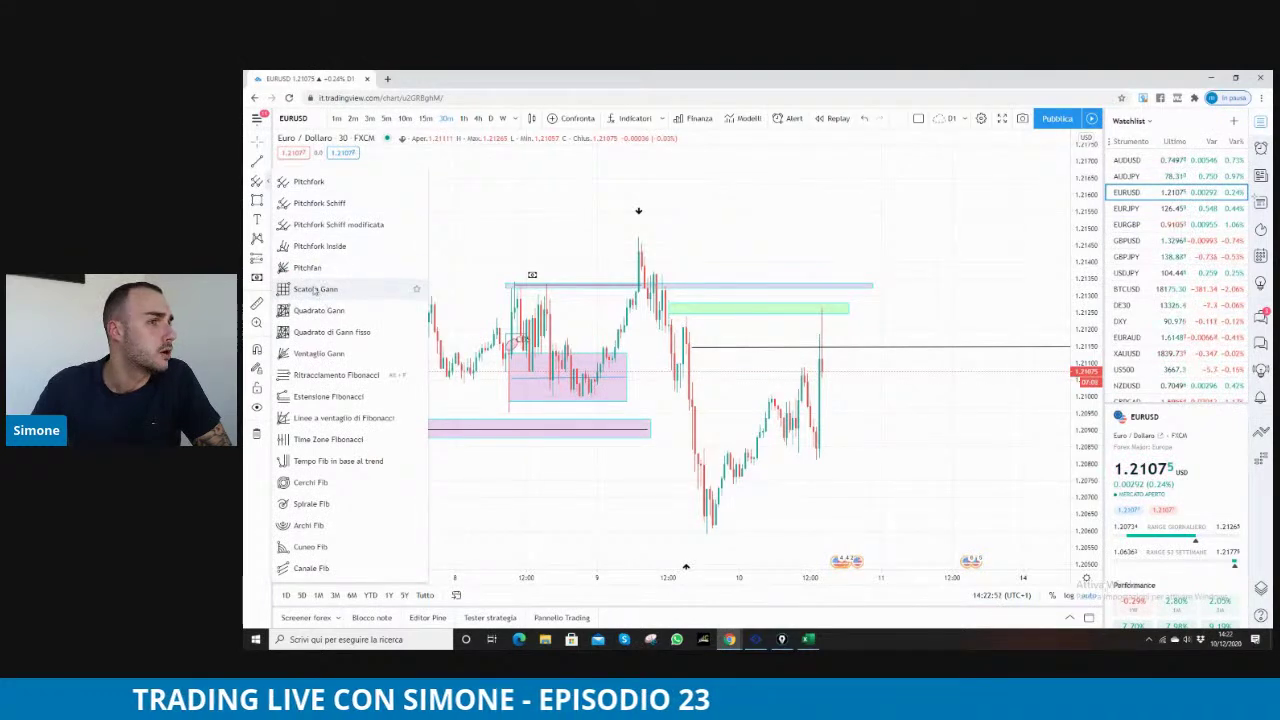
pyautogui.click(319, 398)
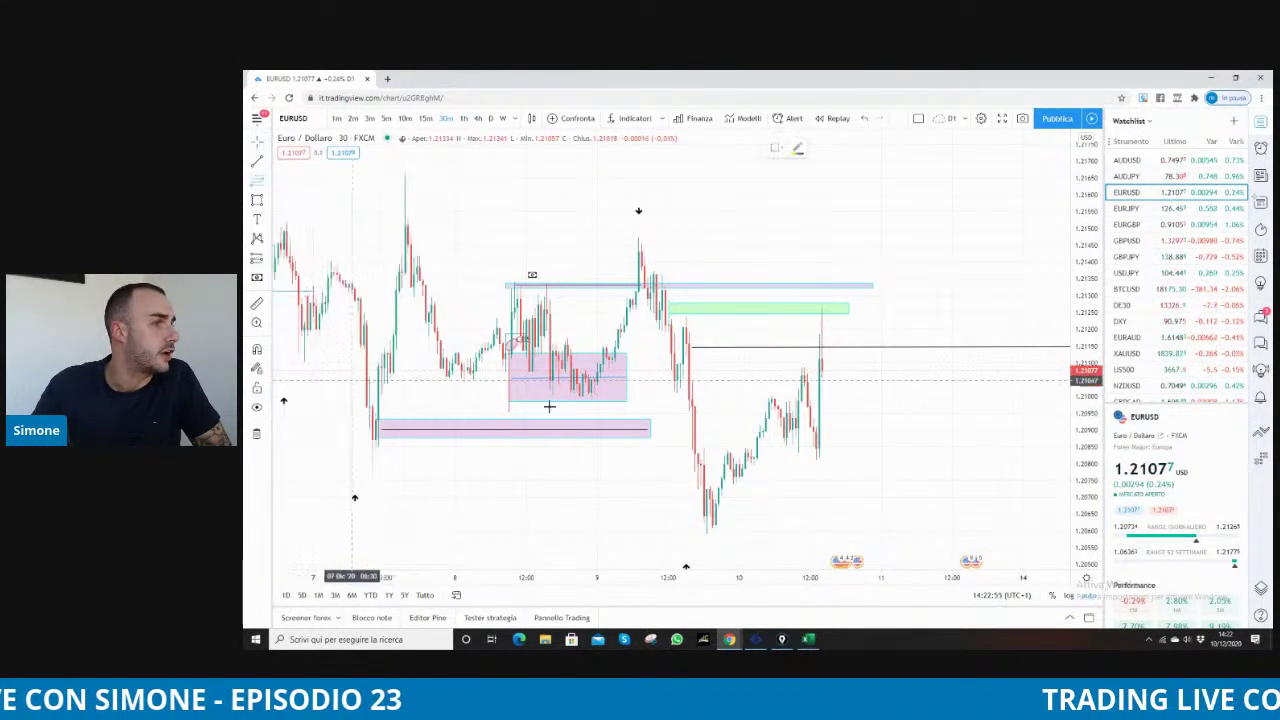
pyautogui.click(686, 316)
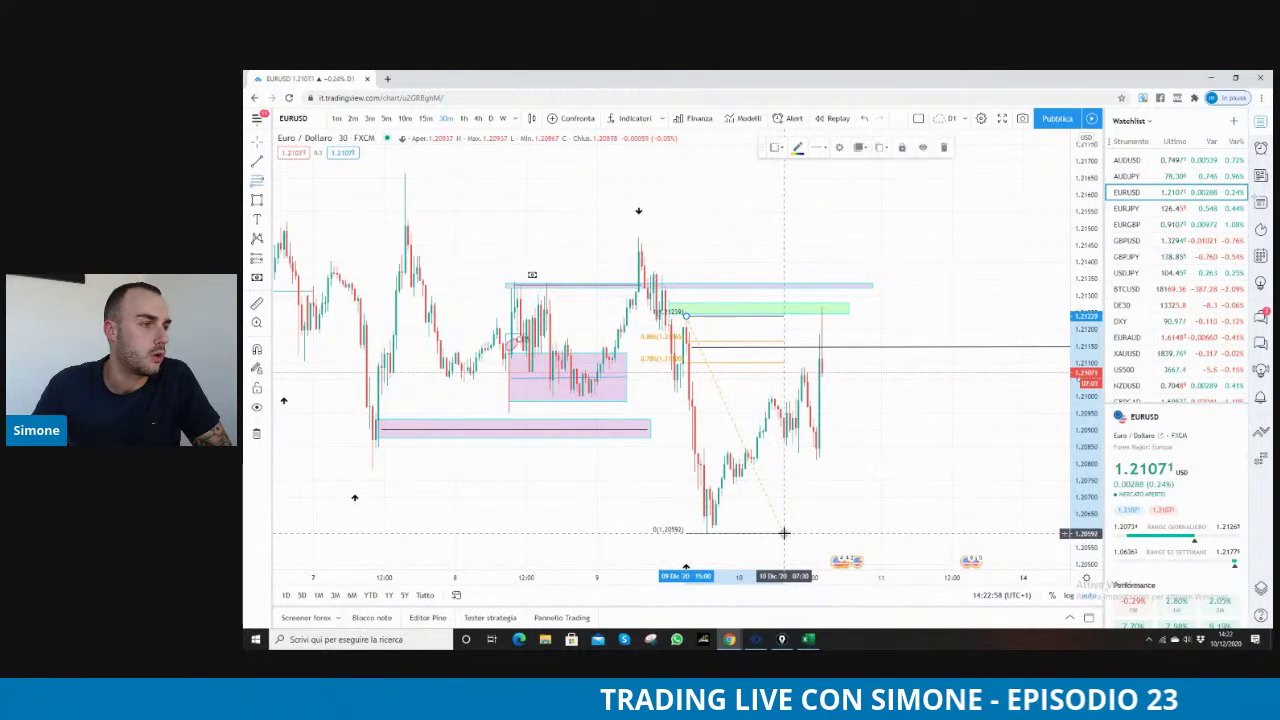
pyautogui.click(971, 531)
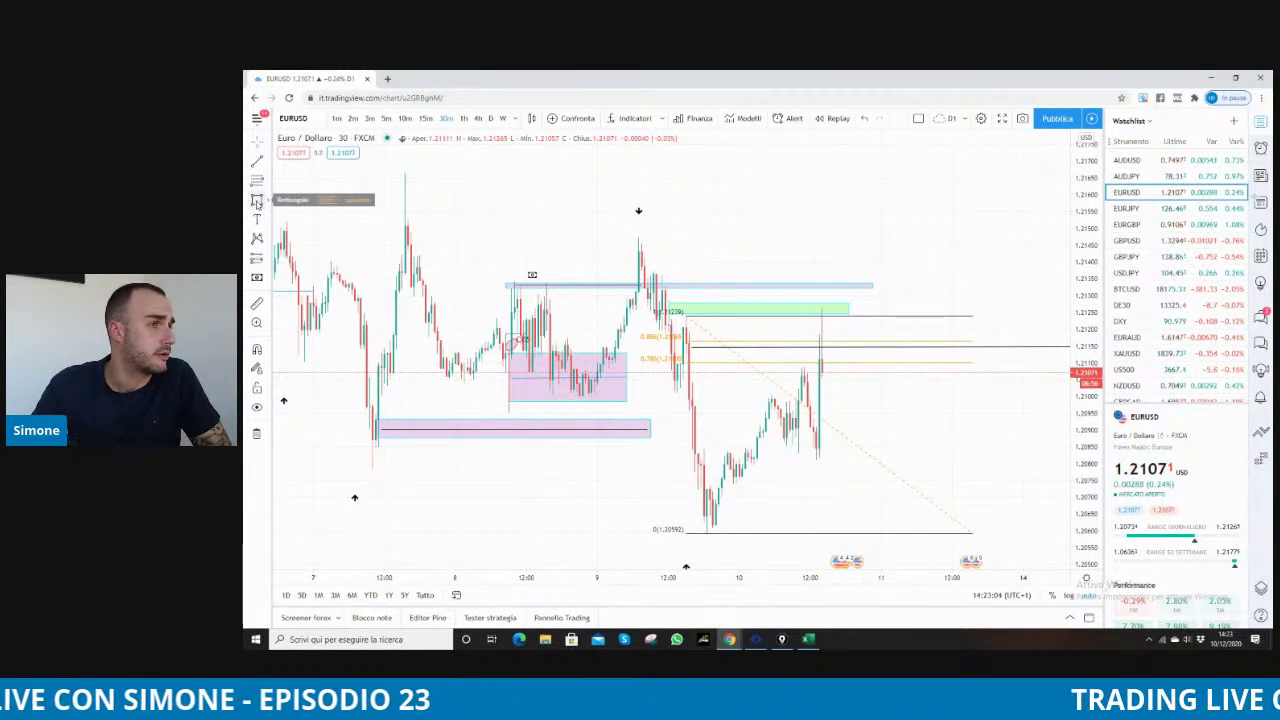
# Draw a green rectangle across the 0.786 and 0.886 retracement levels, from about 1.2120 to 1.2110, extending past the latest candles
pyautogui.click(257, 201)
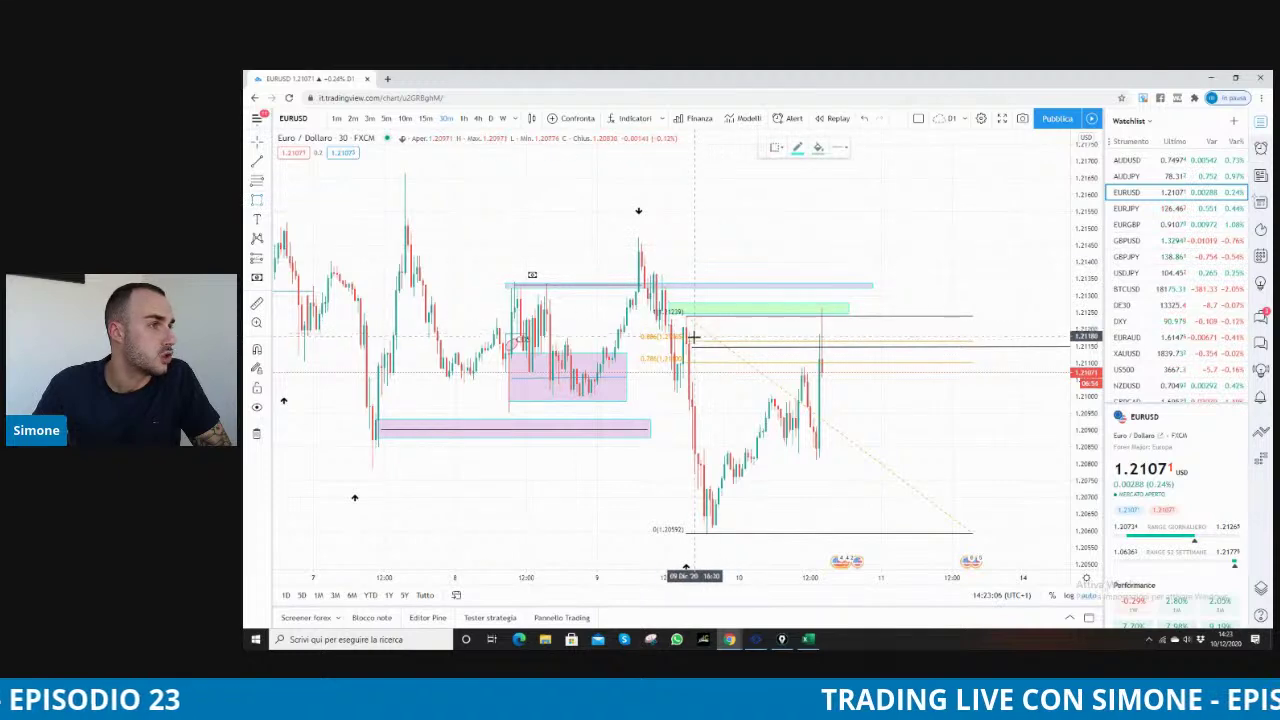
pyautogui.moveTo(684, 328)
pyautogui.mouseDown()
pyautogui.moveTo(771, 369)
pyautogui.moveTo(1046, 379)
pyautogui.moveTo(1064, 363)
pyautogui.mouseUp()
pyautogui.click(1064, 363)
pyautogui.click(881, 380)
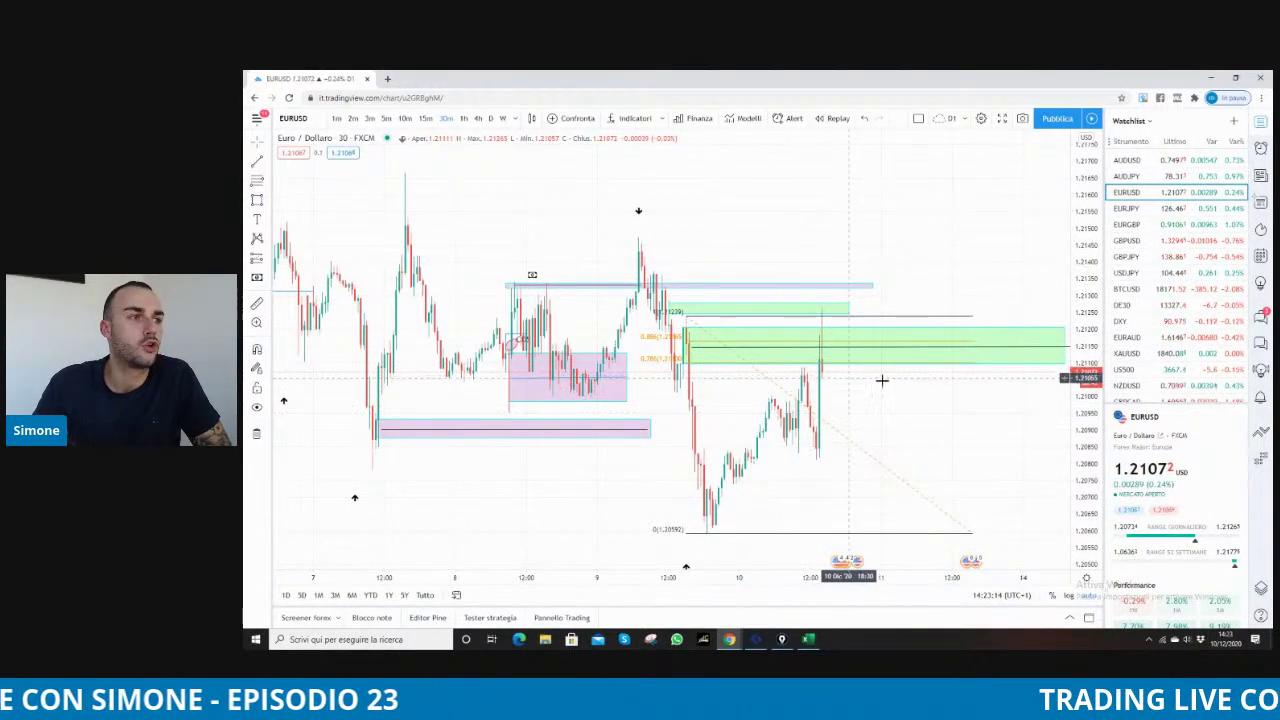
# Circle the EURUSD swing high beneath the green zone in red, underline the spike's peak, and clear the marks
pyautogui.moveTo(803, 368); pyautogui.dragTo(809, 375)
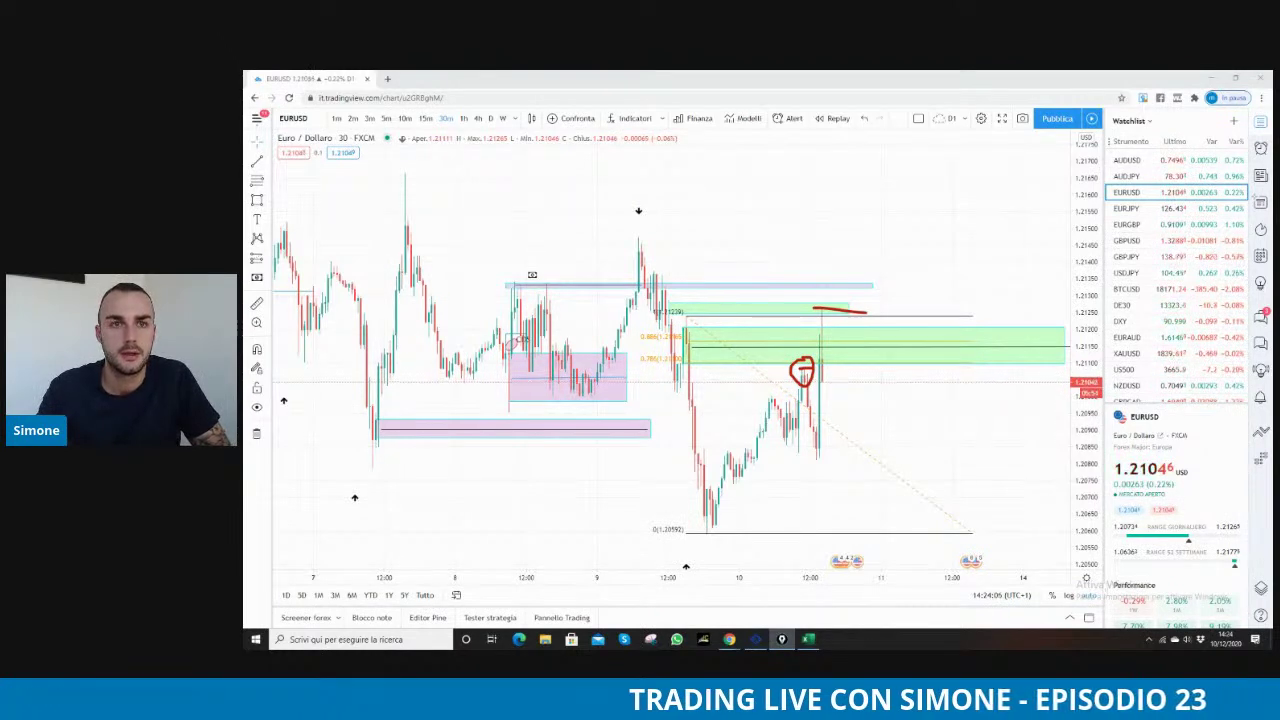
pyautogui.press('Escape')
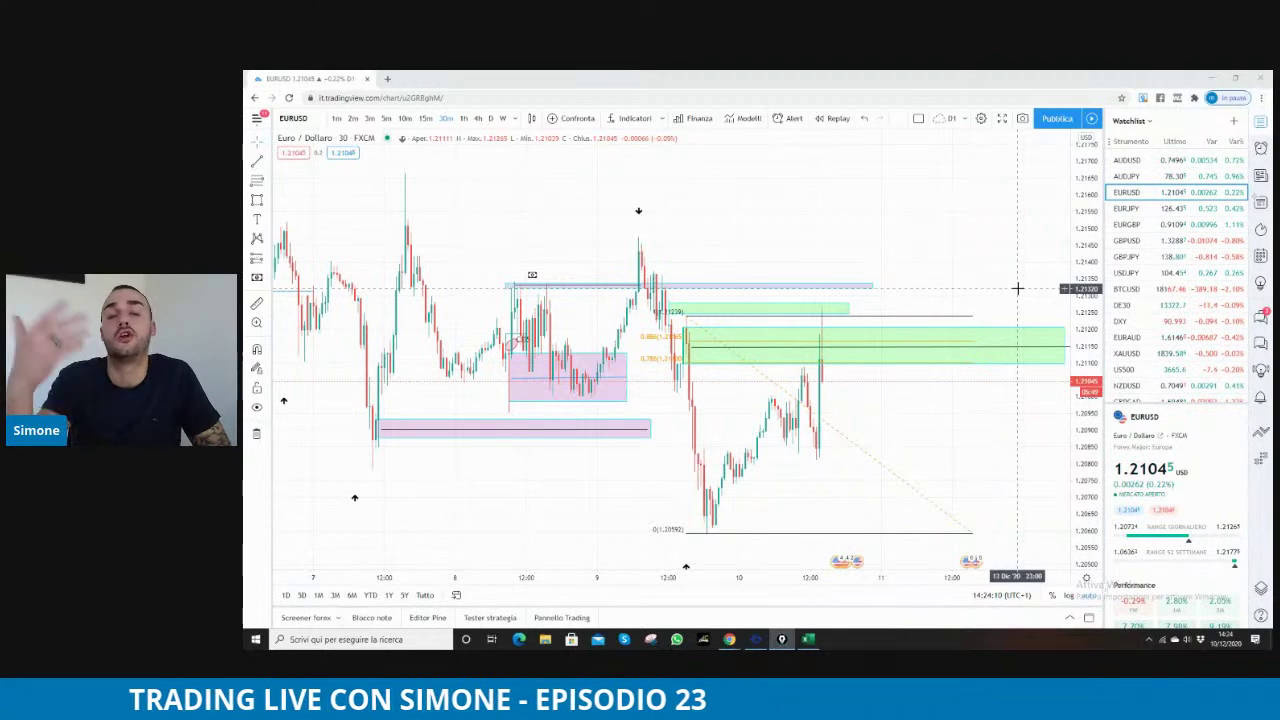
# View the GBPUSD and GBPJPY charts and switch to the Excel trading log
pyautogui.click(1150, 241)
pyautogui.click(1140, 257)
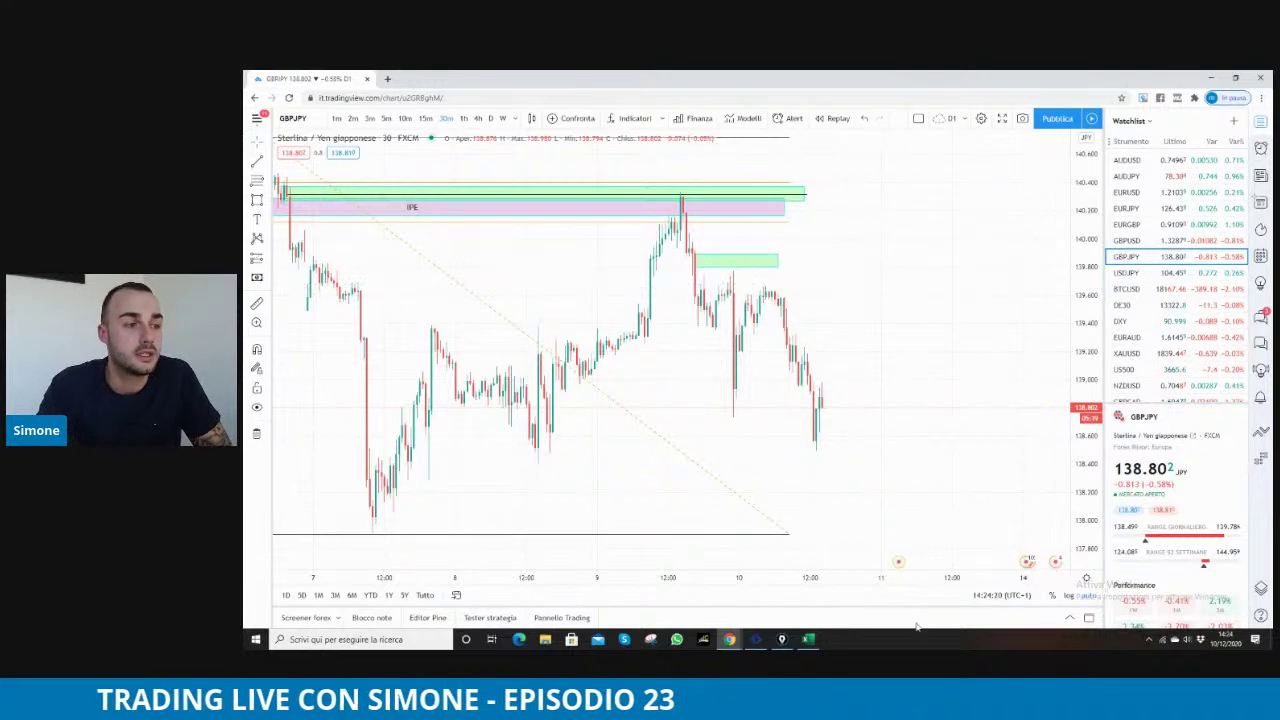
pyautogui.hotkey('alt', 'Tab')
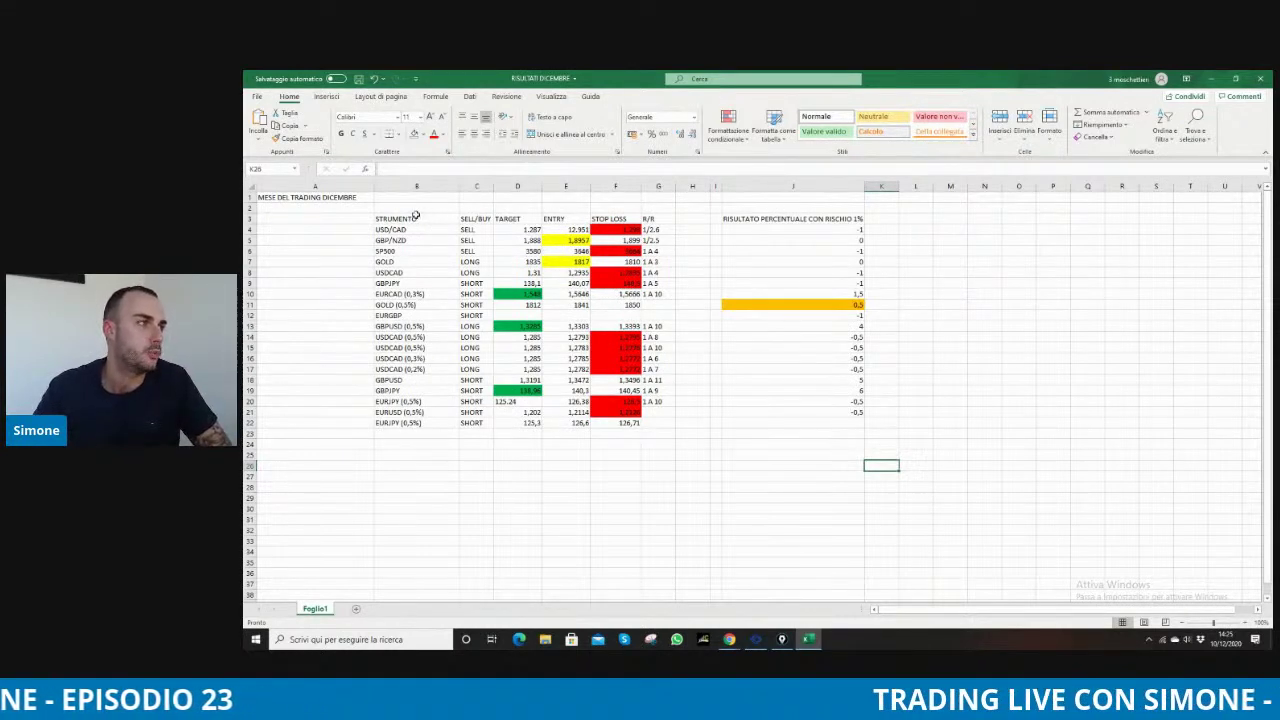
# Review the December trade table, checking the GOLD entry and the stop-loss cells of the SP500, USDCAD and GBPJPY trades
pyautogui.moveTo(416, 216); pyautogui.dragTo(380, 423)
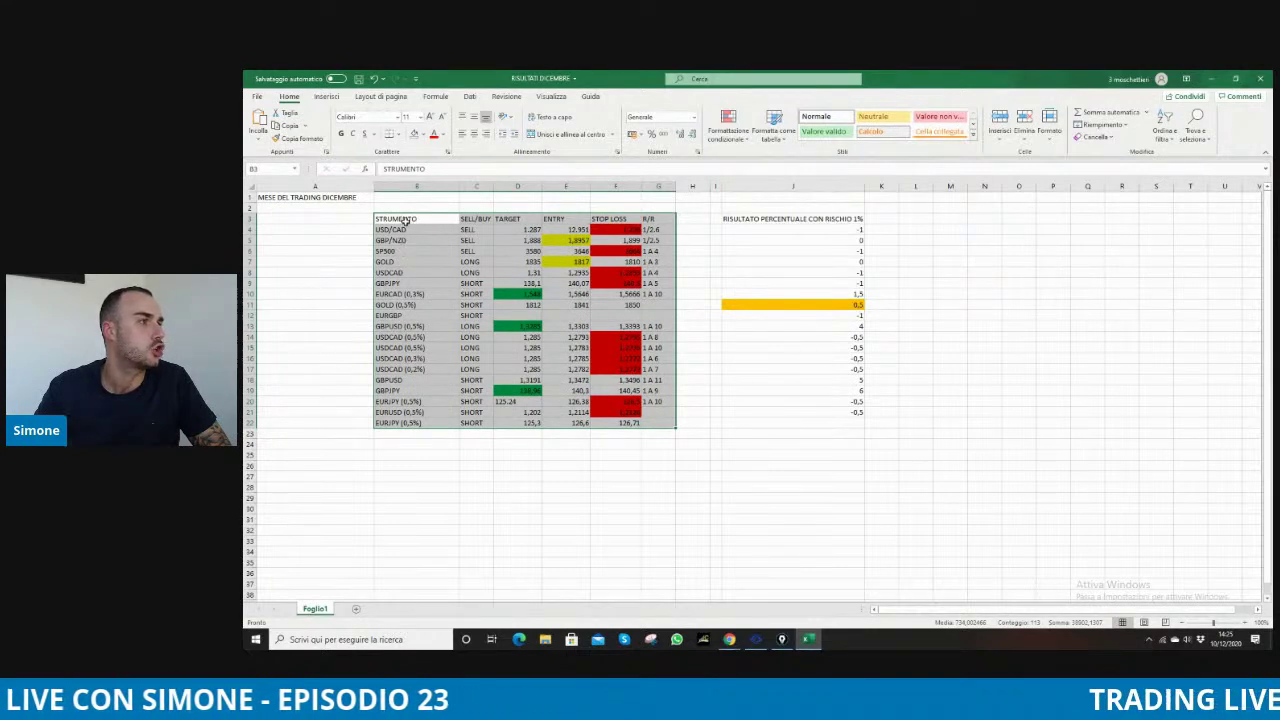
pyautogui.click(697, 307)
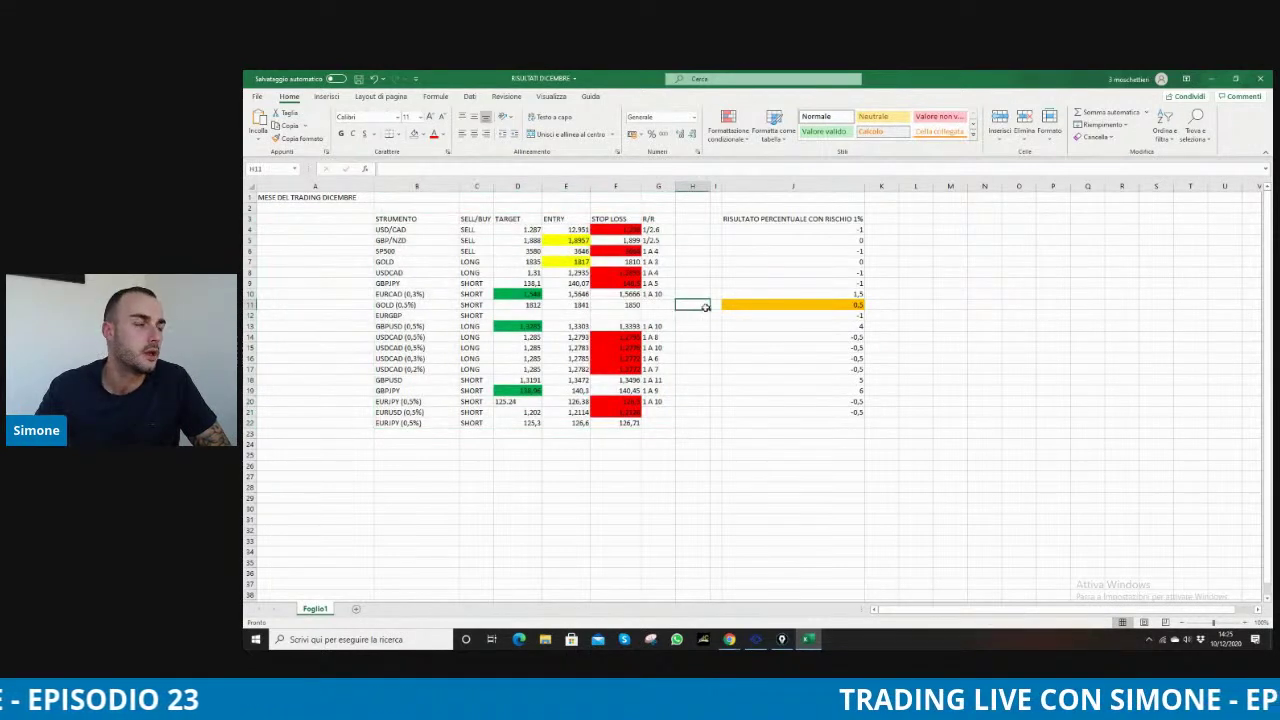
pyautogui.click(581, 262)
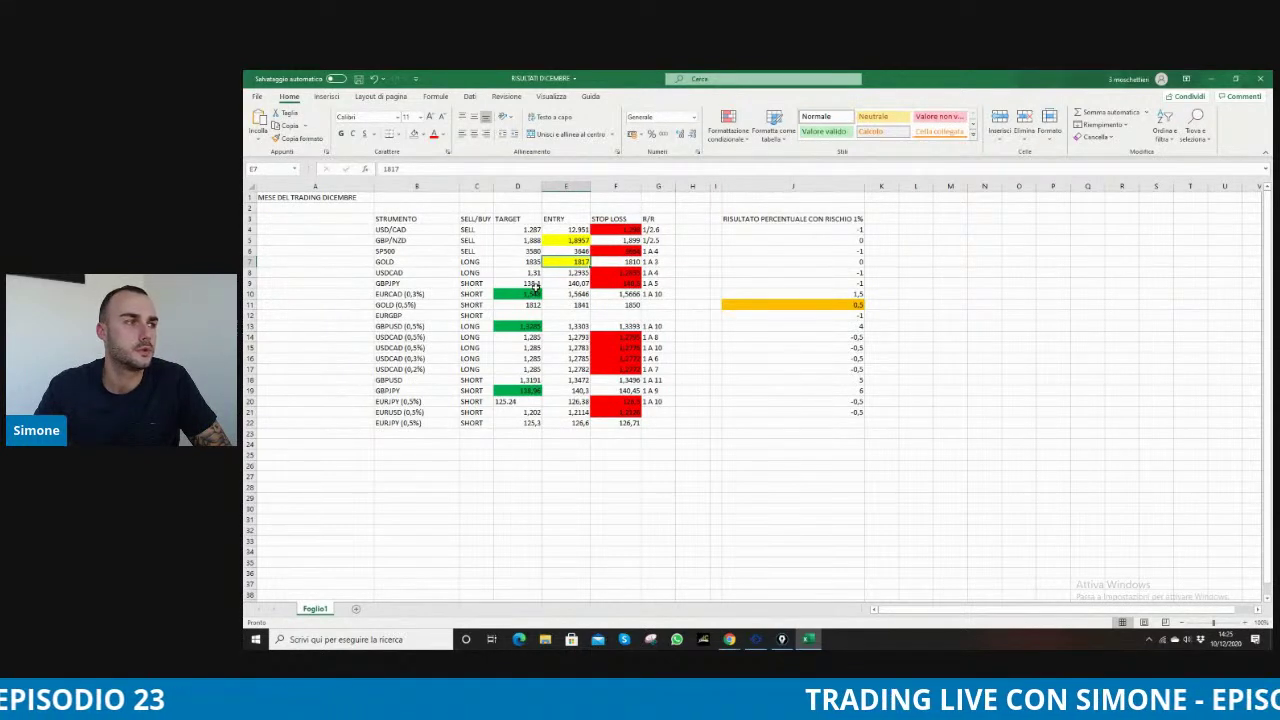
pyautogui.click(870, 305)
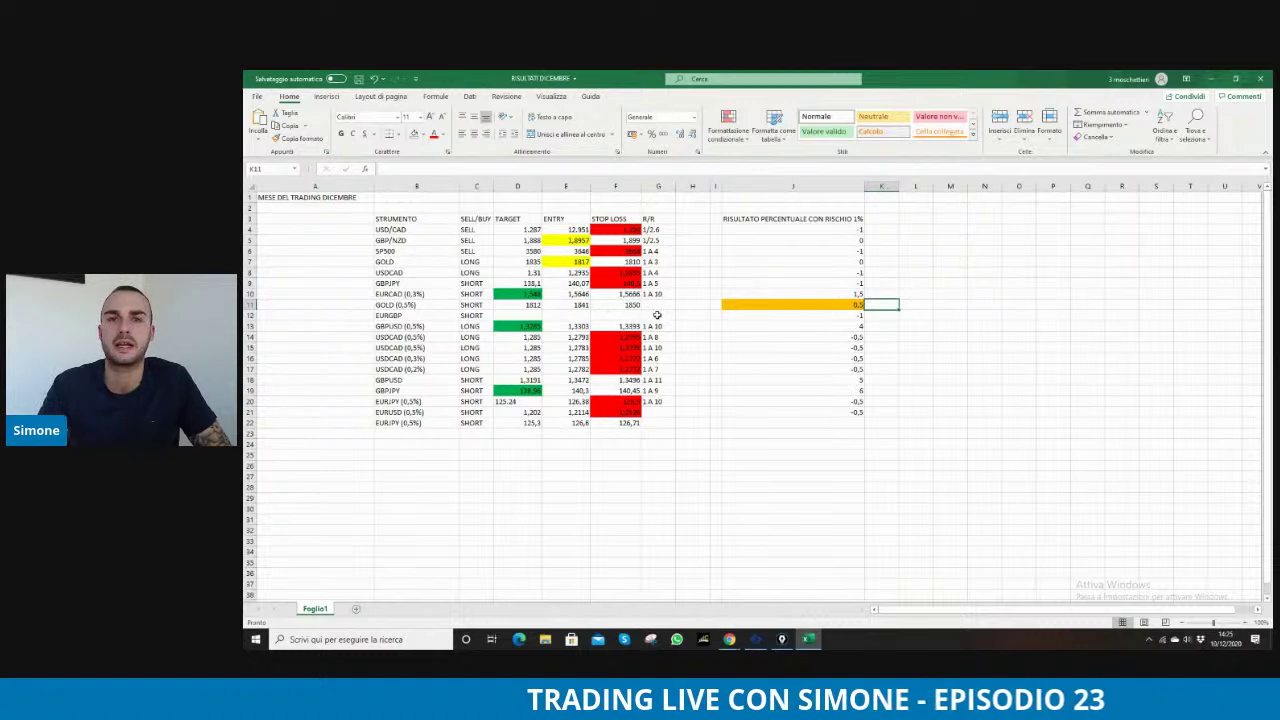
pyautogui.click(634, 251)
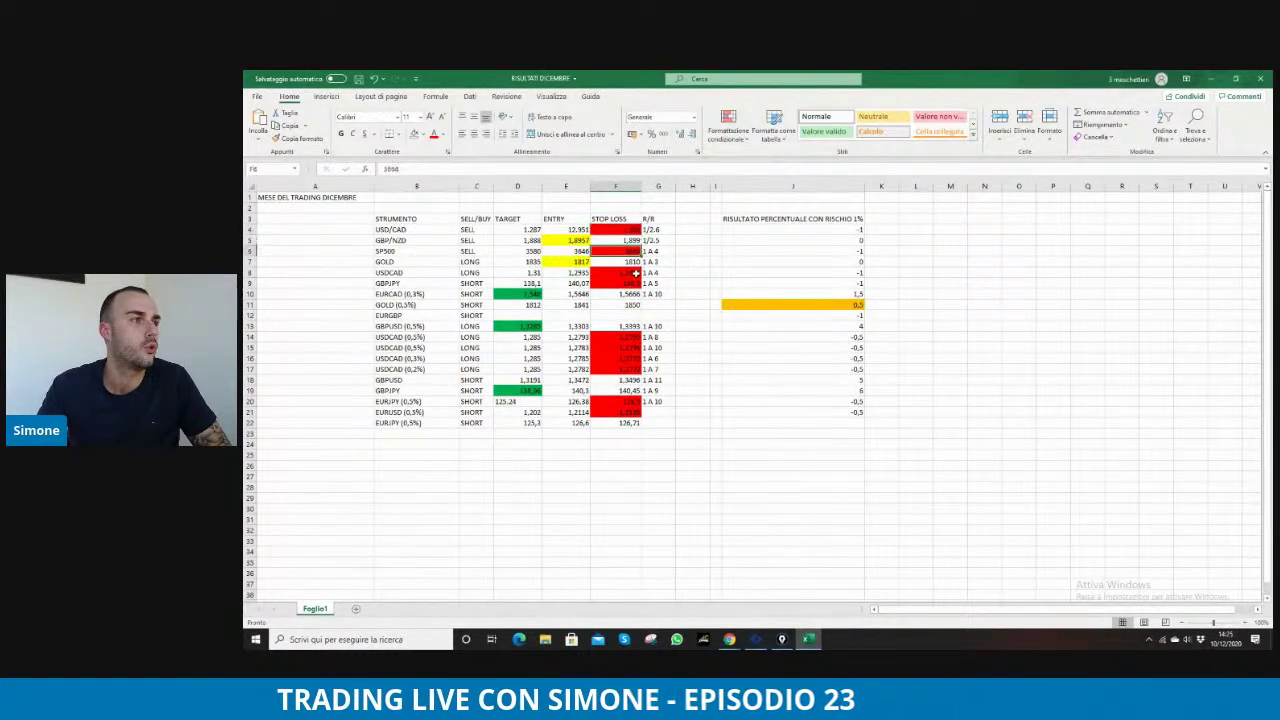
pyautogui.click(633, 337)
pyautogui.click(632, 357)
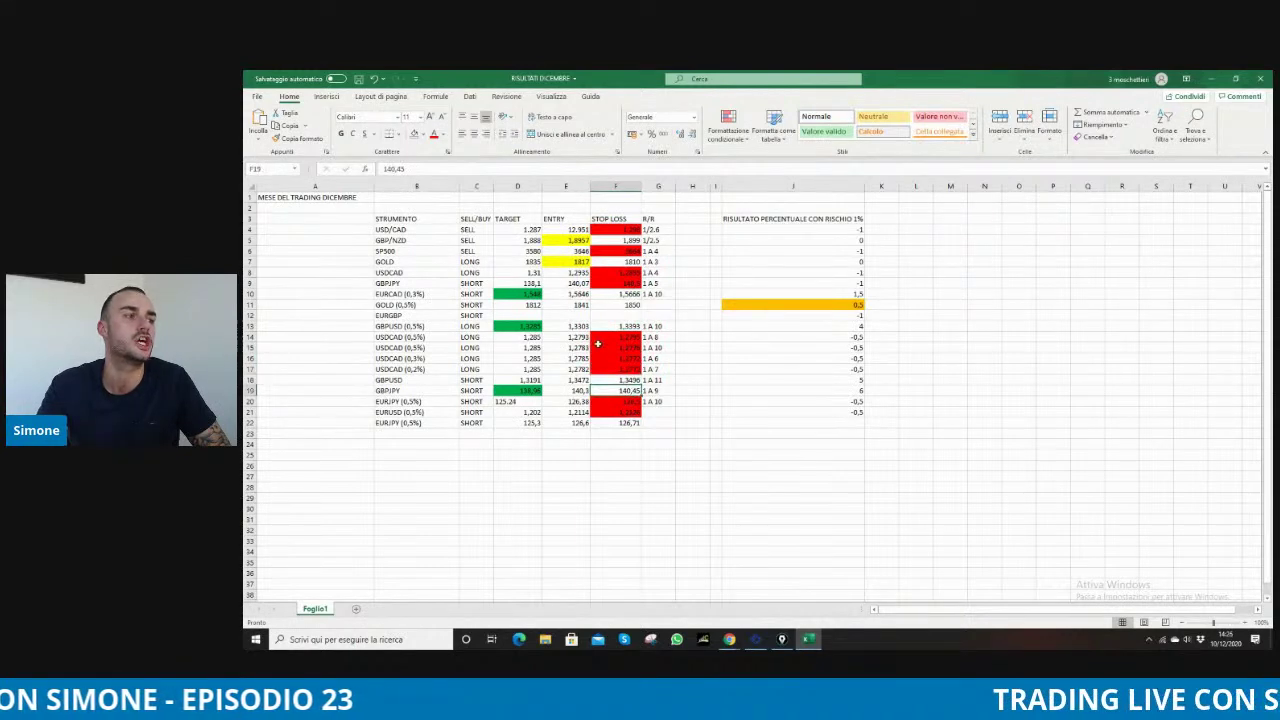
pyautogui.click(636, 391)
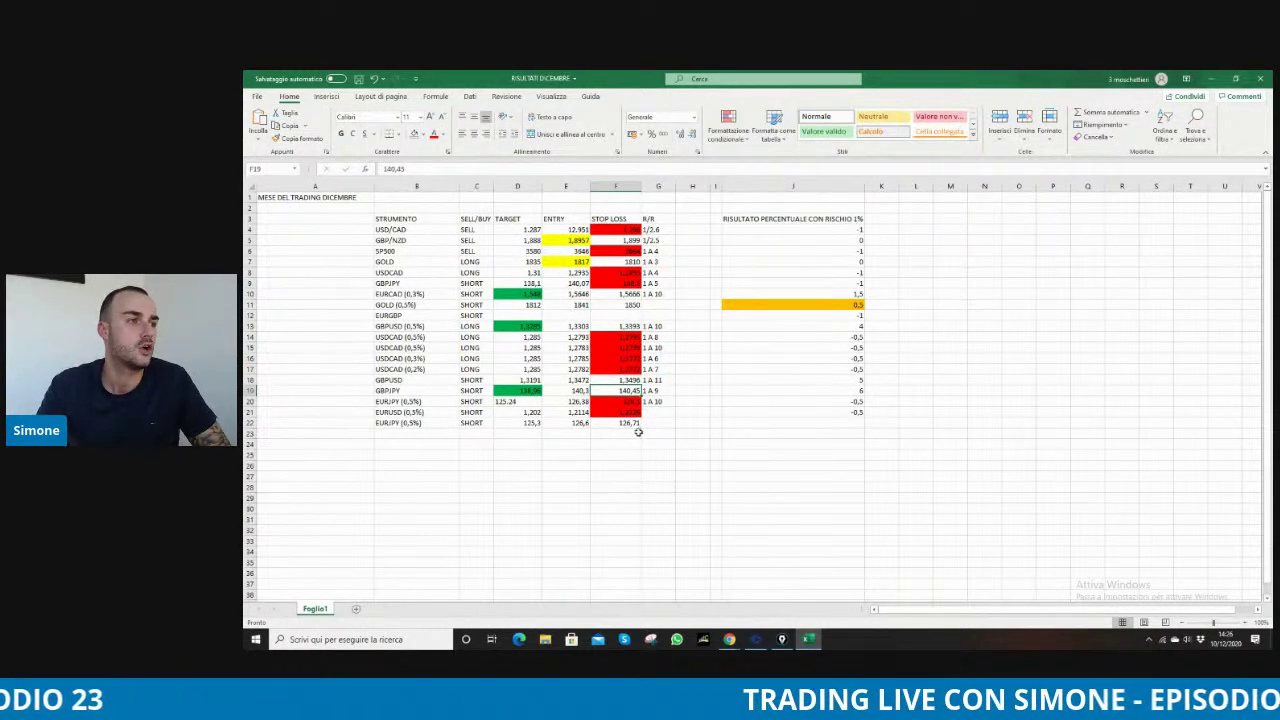
# Fill the percentage result cell of the GBPUSD short trade in row 18 with the standard green colour
pyautogui.click(670, 446)
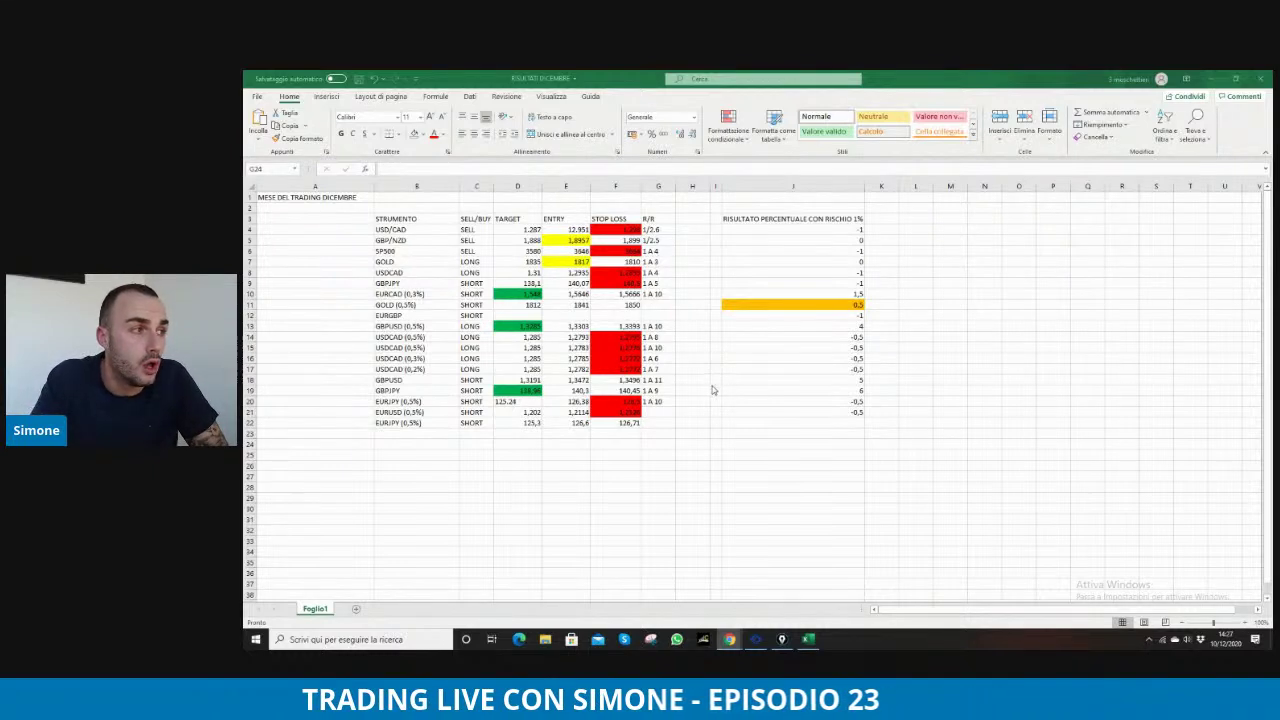
pyautogui.click(823, 381)
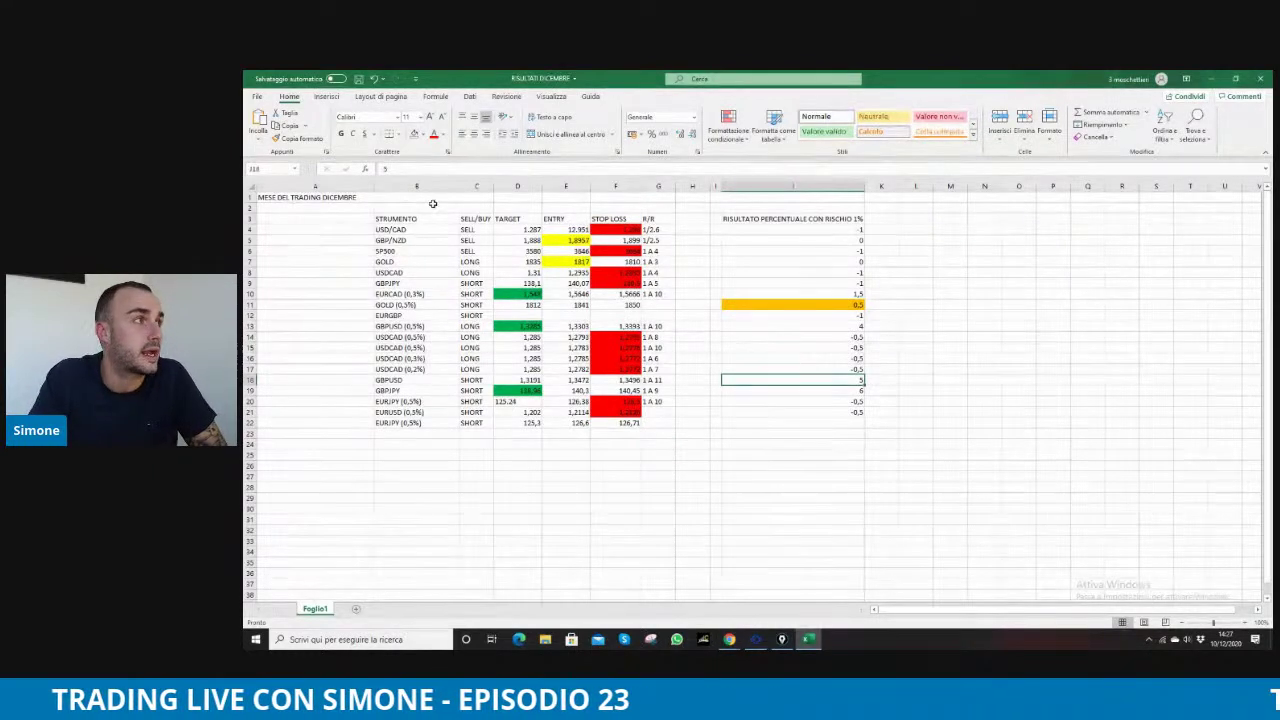
pyautogui.click(423, 136)
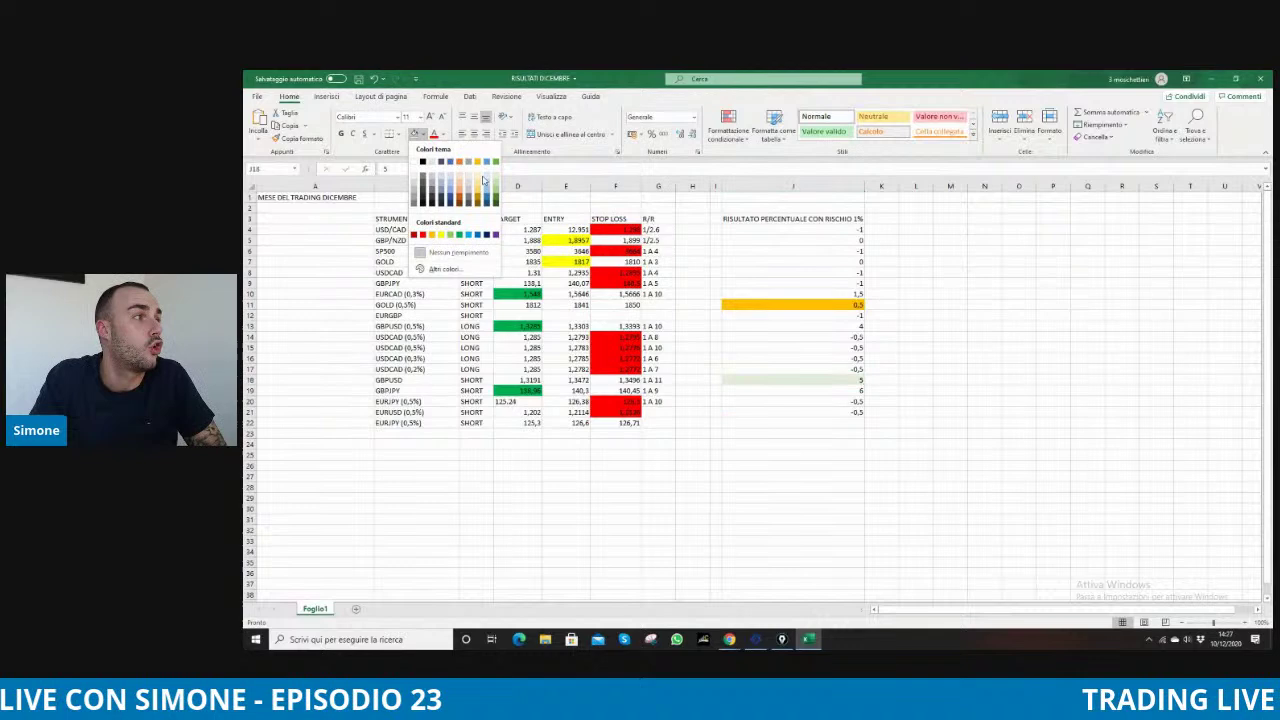
pyautogui.click(459, 234)
pyautogui.click(705, 418)
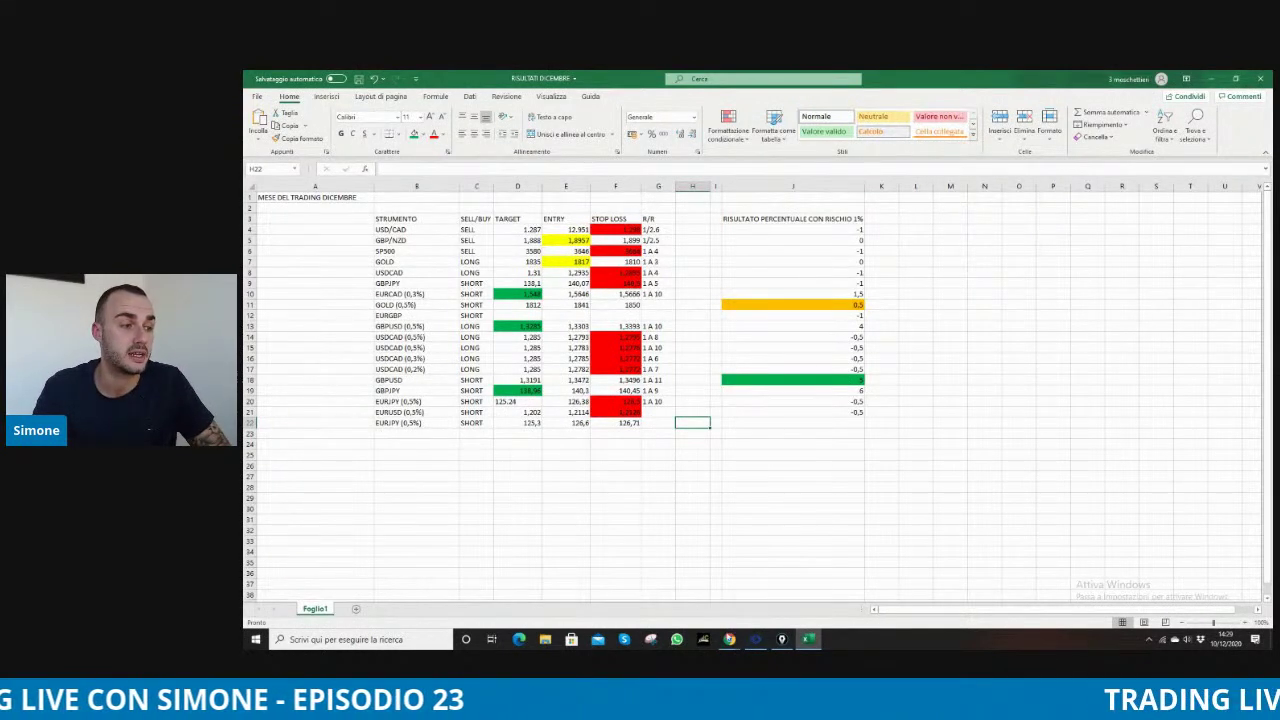
# Switch to TradingView and open the EURJPY chart from the watchlist
pyautogui.click(729, 639)
pyautogui.click(783, 600)
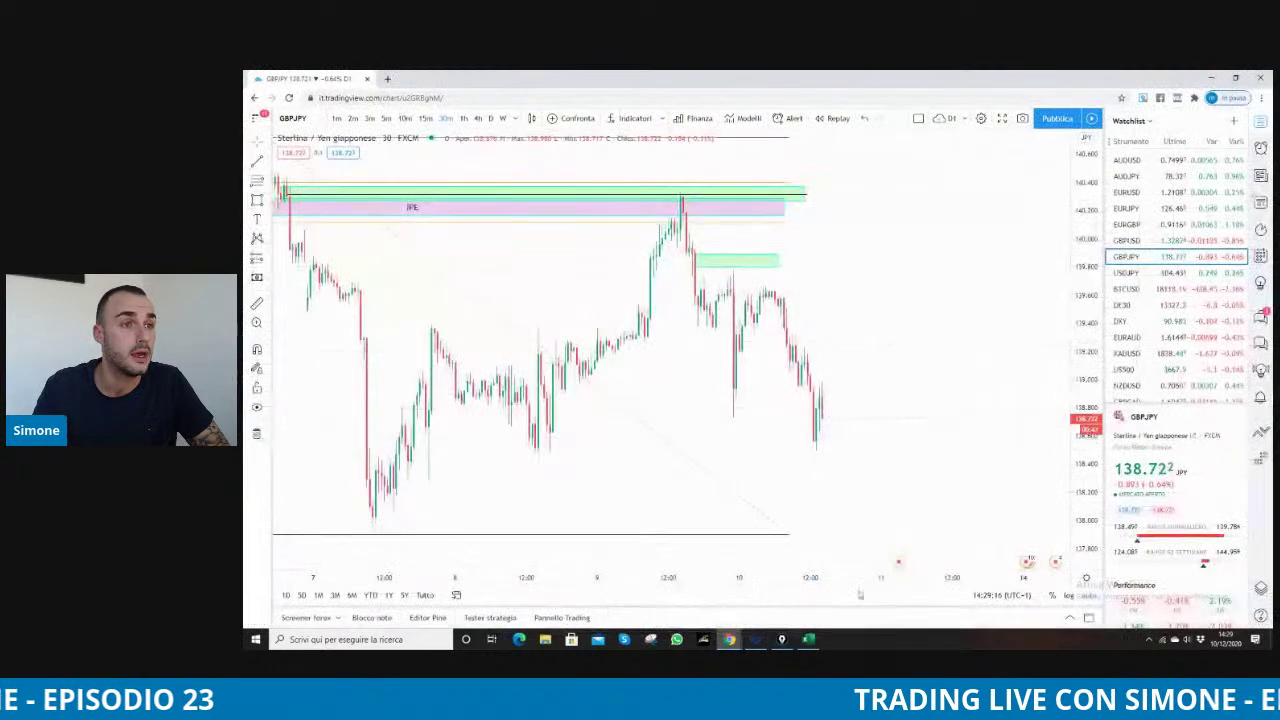
pyautogui.click(1150, 208)
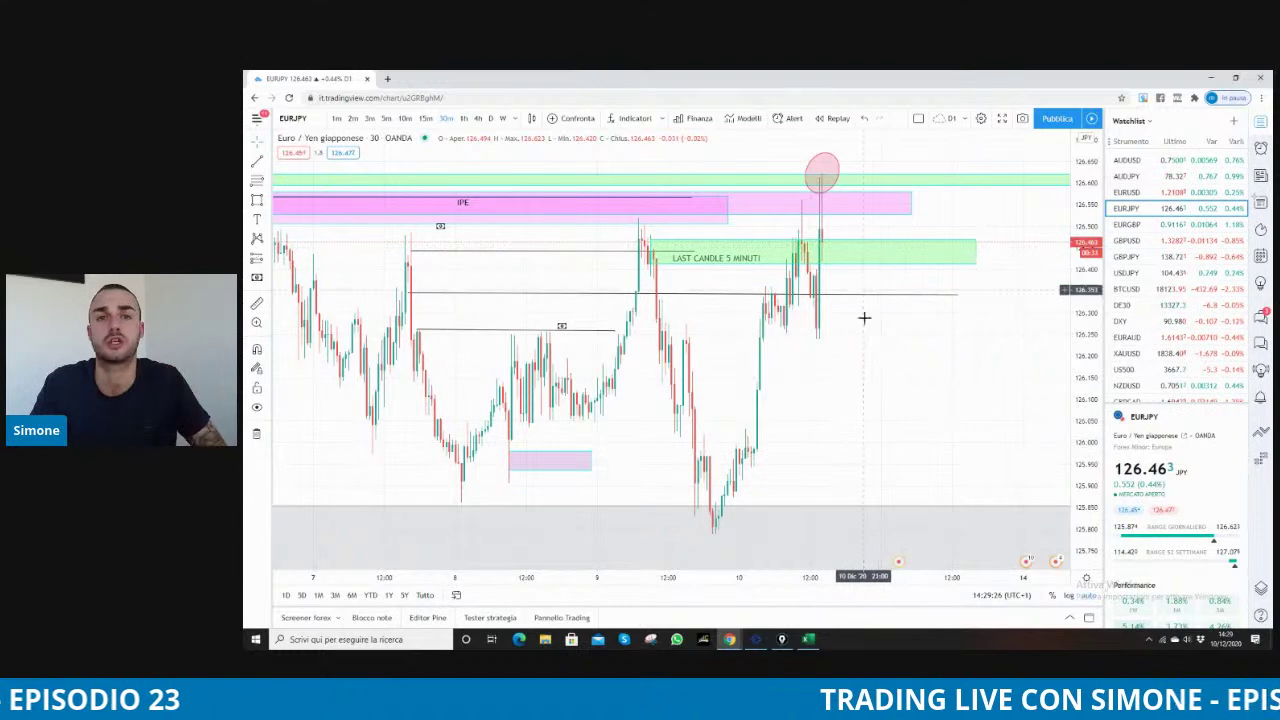
# Check the result cell of the last EURJPY trade in the Excel log and return to the EURJPY chart in TradingView
pyautogui.click(809, 639)
pyautogui.click(842, 423)
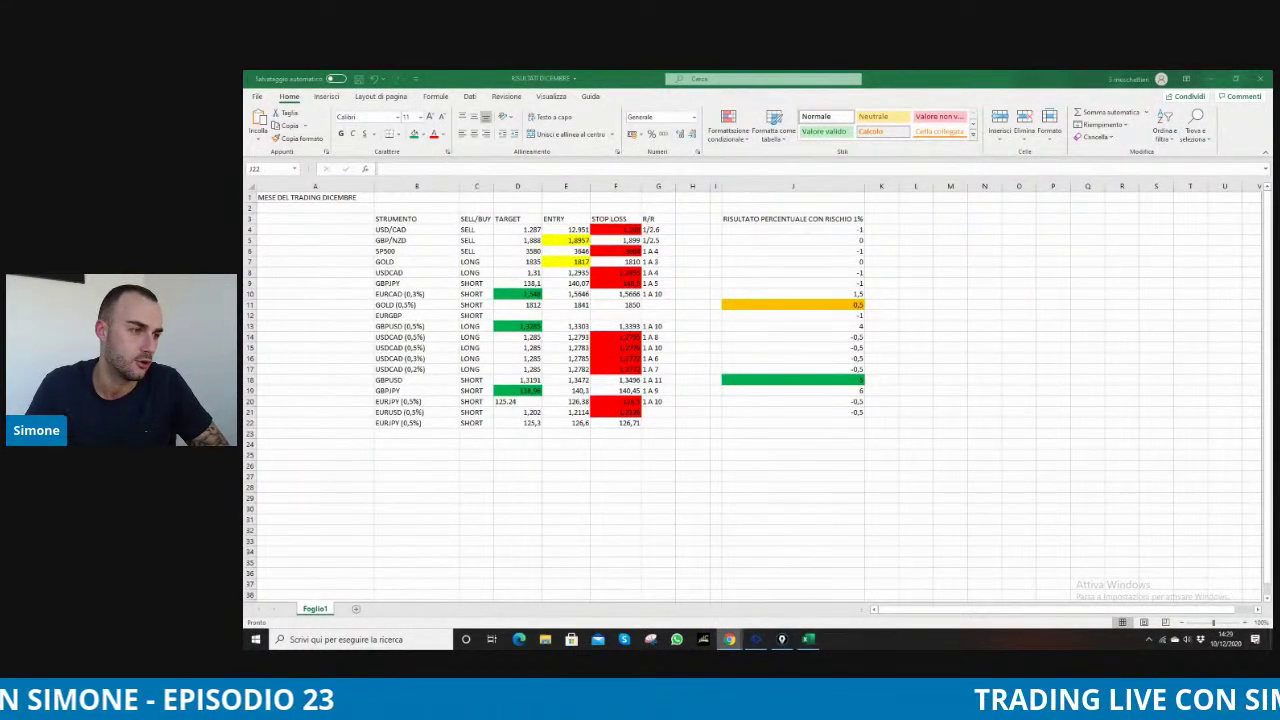
pyautogui.moveTo(729, 639)
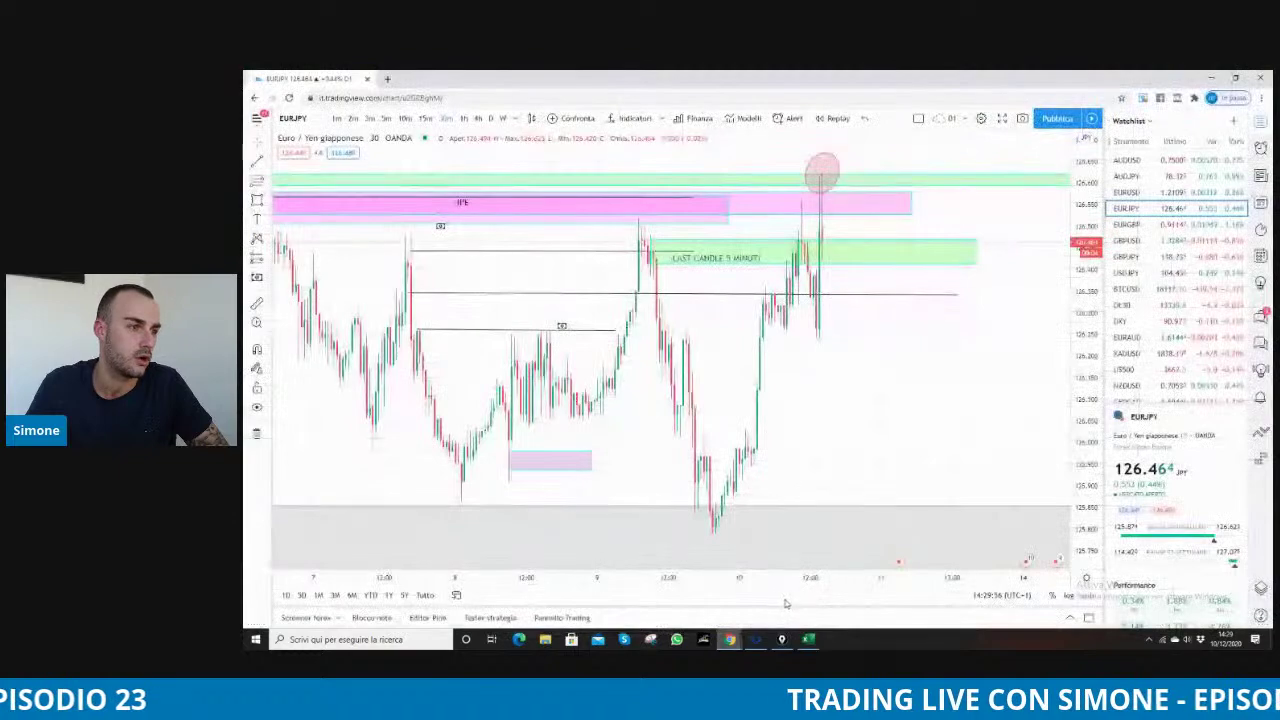
pyautogui.click(785, 590)
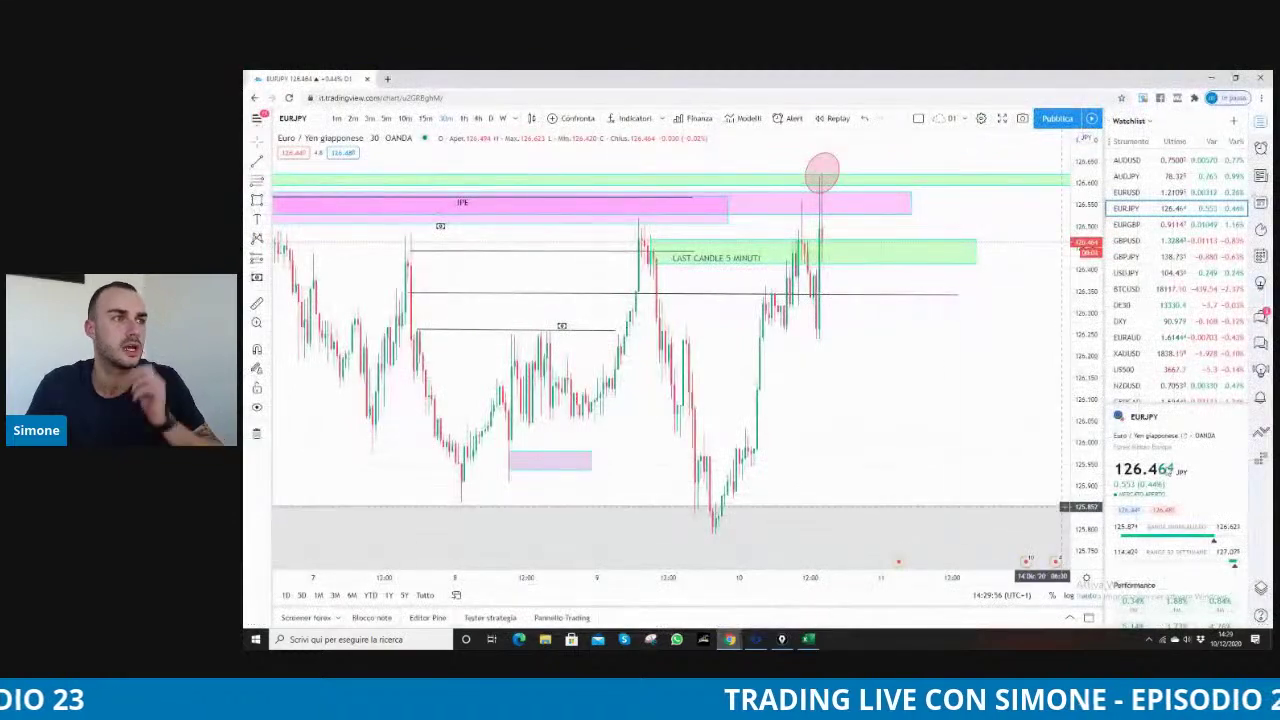